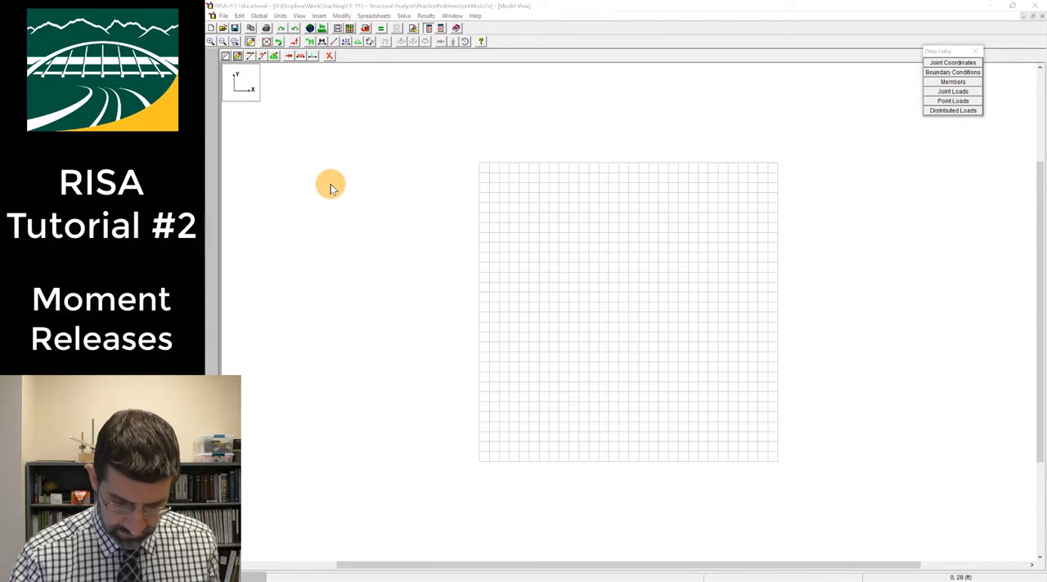
Switch to the hand-drawn portal frame in Drawboard PDF and label its corners A, B, C and D
key(alt+Tab)
scroll(636, 328, down, 3)
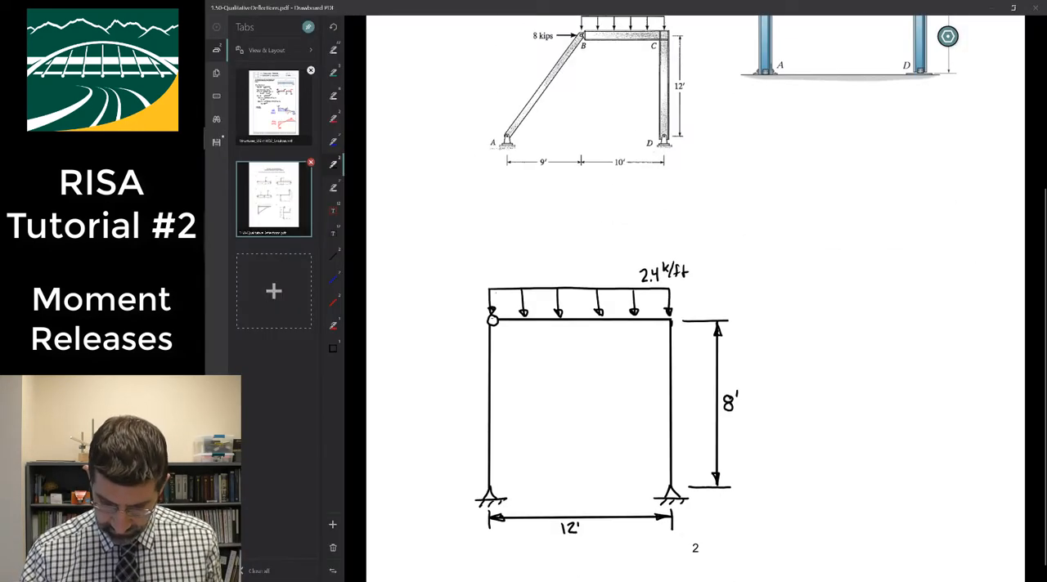
scroll(635, 433, up, 3)
scroll(636, 368, left, 1)
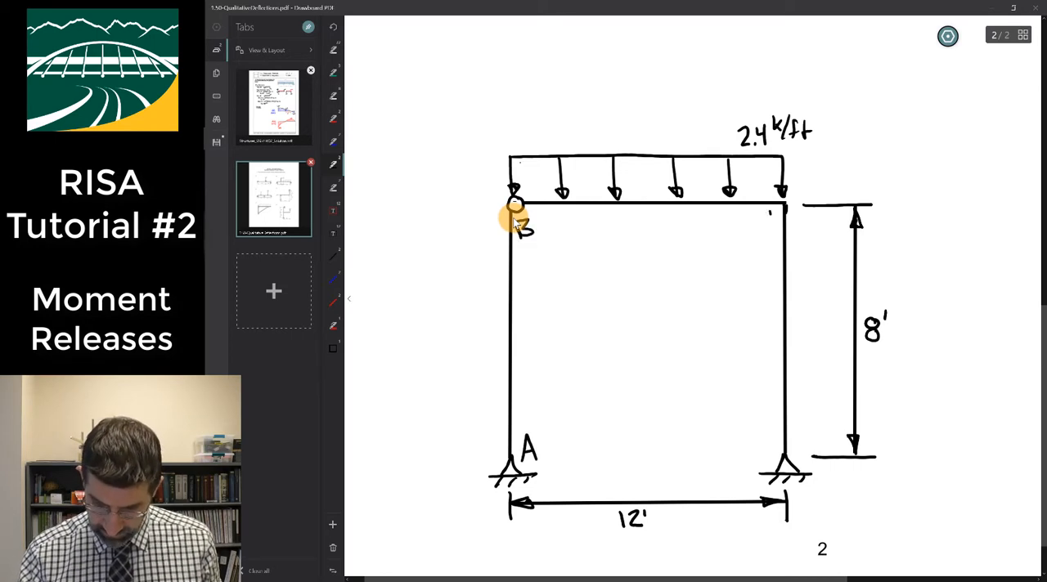
drag(773, 212, 772, 226)
drag(790, 433, 790, 453)
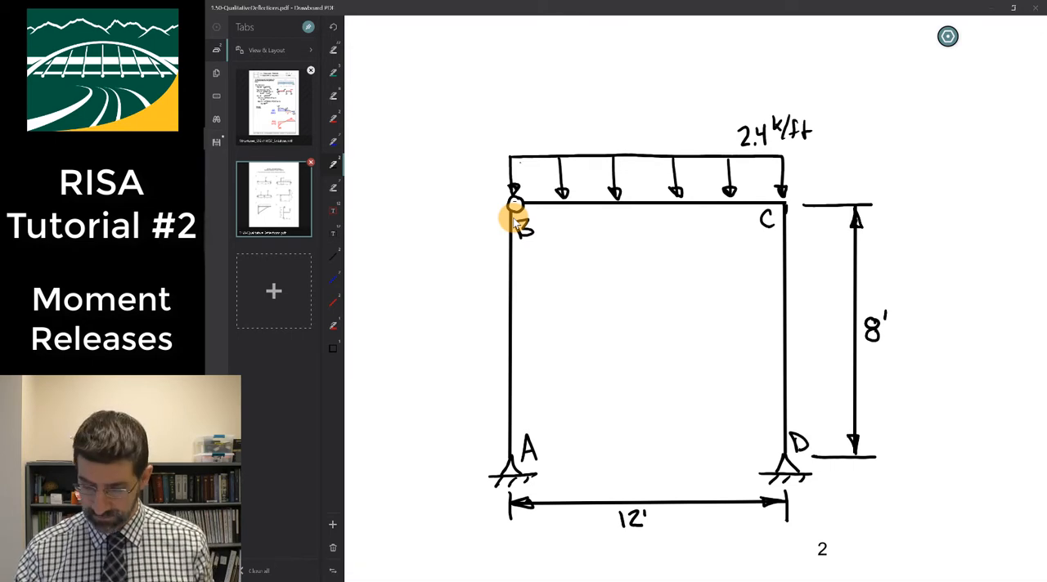
Sketch a small truss with a pin and a roller support in the blank space beside the frame
scroll(516, 219, right, 5)
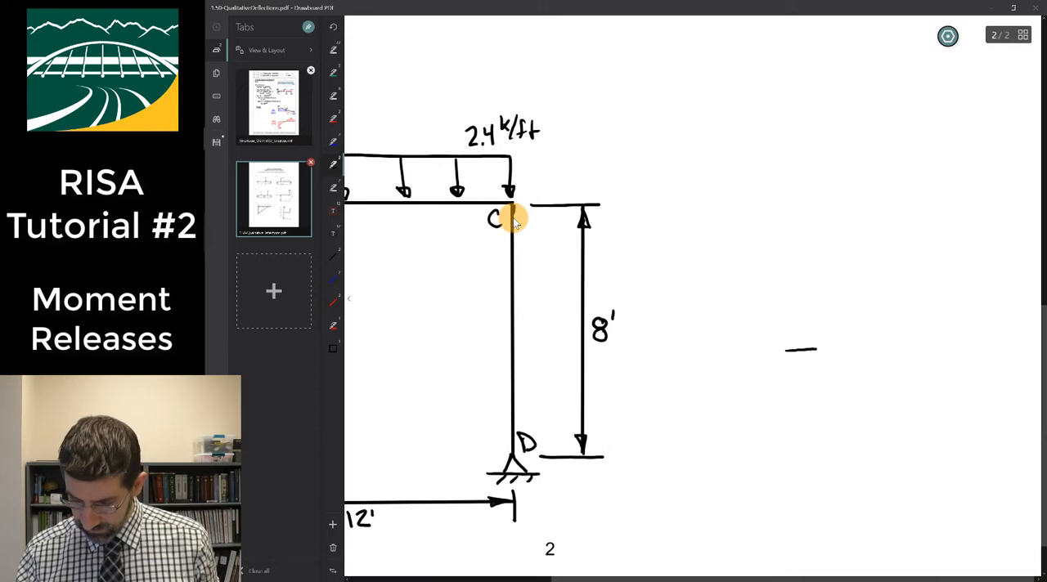
drag(800, 350, 982, 349)
mouse_move(786, 352)
mouse_down()
mouse_move(836, 385)
mouse_move(951, 381)
mouse_move(980, 351)
mouse_up()
mouse_move(839, 384)
mouse_down()
mouse_move(861, 345)
mouse_move(893, 370)
mouse_move(949, 379)
mouse_up()
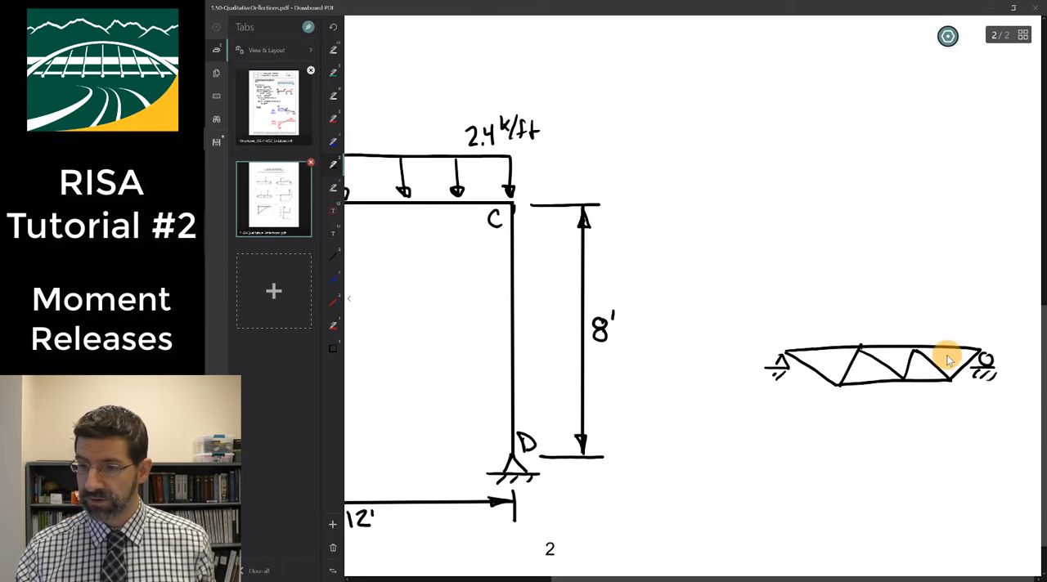
scroll(947, 360, left, 3)
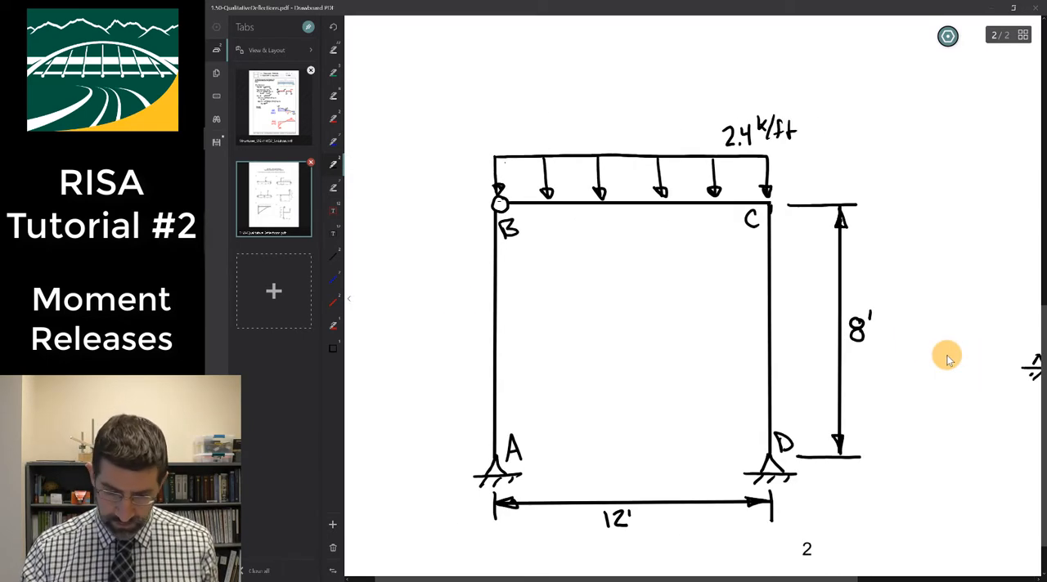
Switch to RISA-2D and set new members to area 10 in^2, inertia 100 in^4, modulus 29000 ksi, with both ends fixed
click(195, 184)
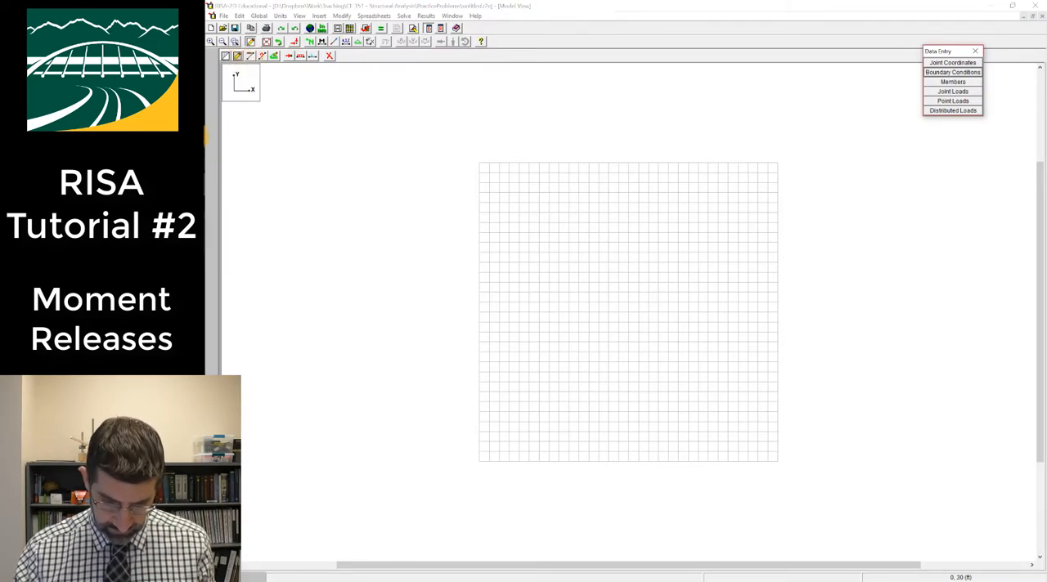
click(202, 140)
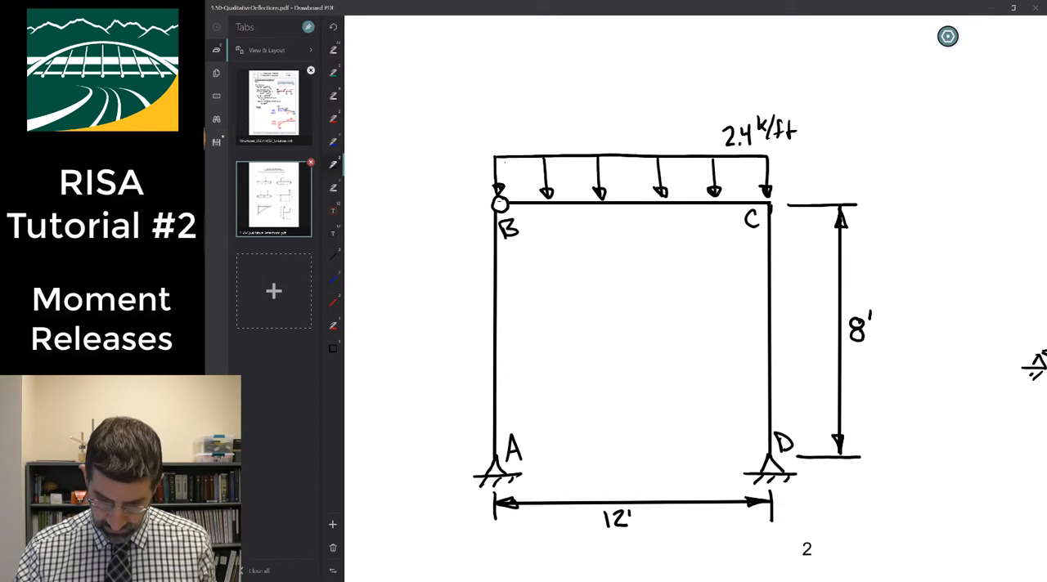
click(197, 138)
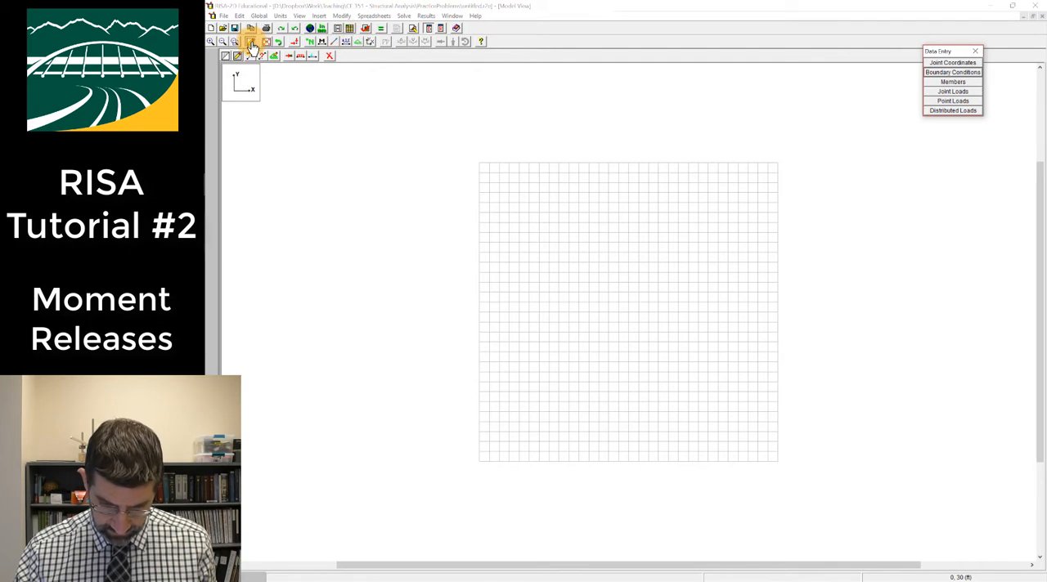
click(236, 41)
mouse_move(443, 323)
mouse_down()
mouse_move(640, 494)
mouse_move(654, 475)
mouse_up()
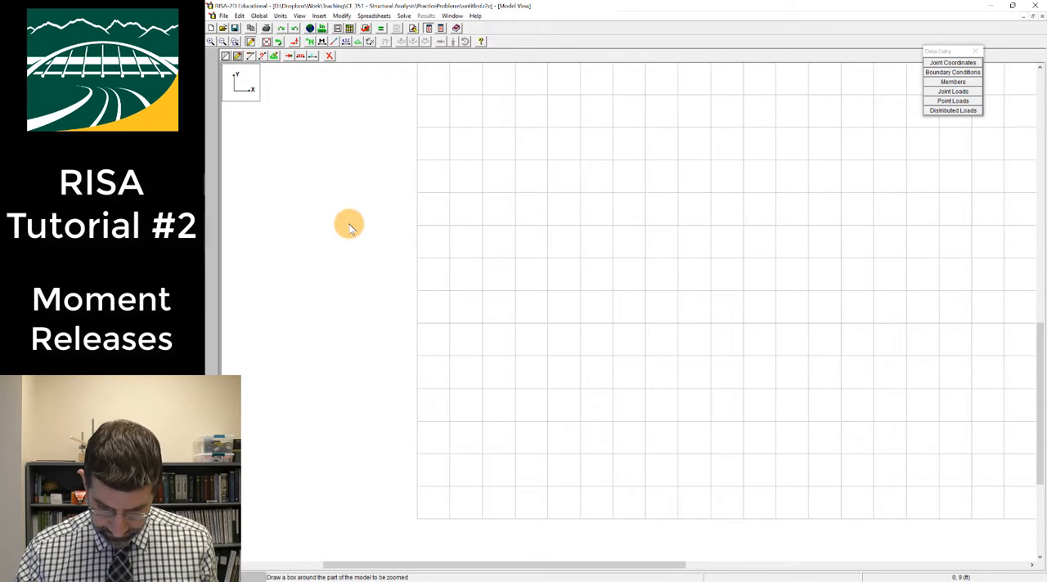
click(237, 55)
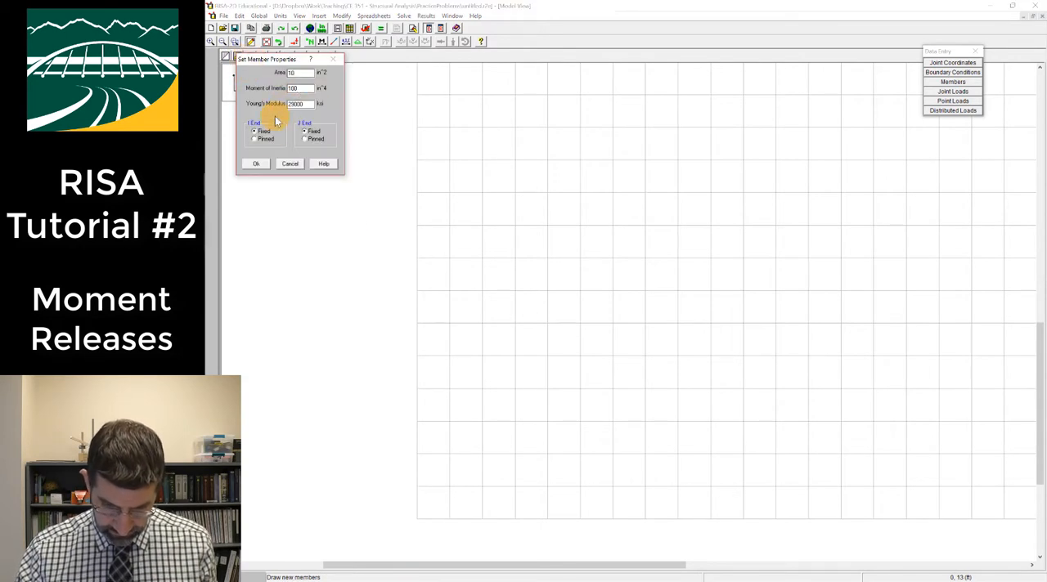
click(311, 135)
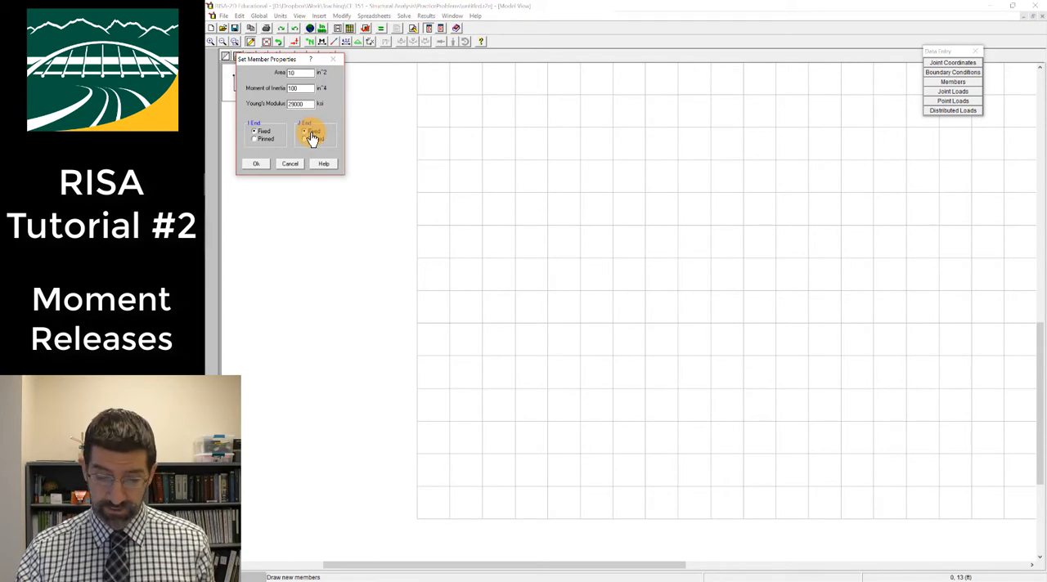
click(255, 131)
click(256, 165)
click(257, 166)
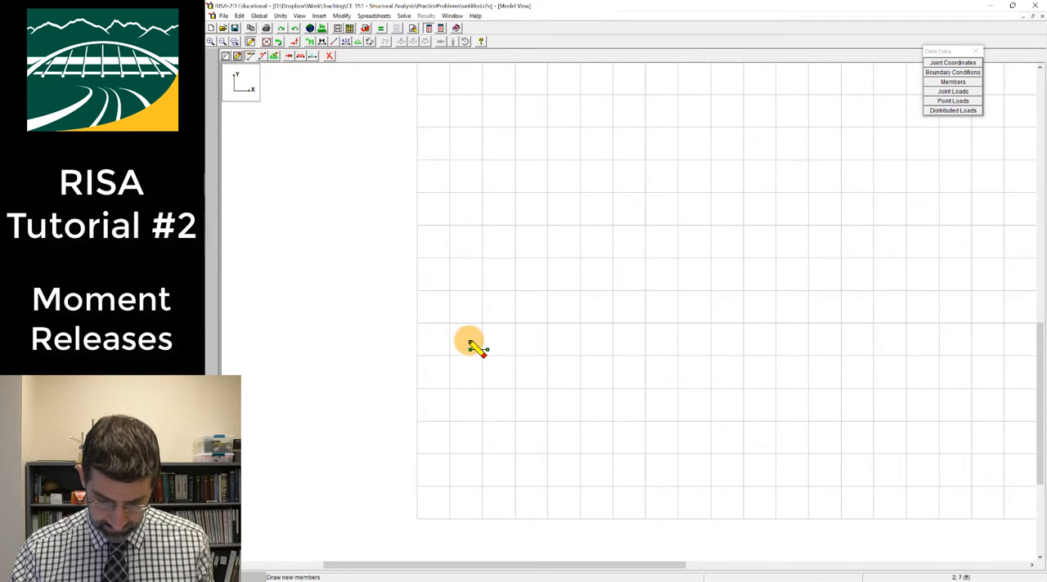
Draw a three-member portal frame from the origin with 8 ft columns and a 12 ft beam
click(418, 519)
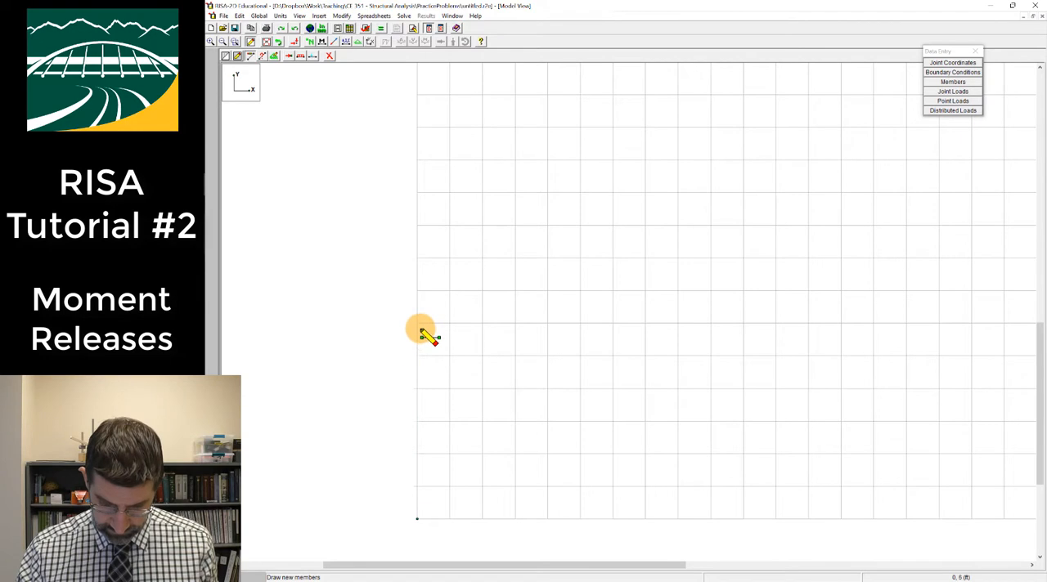
click(417, 259)
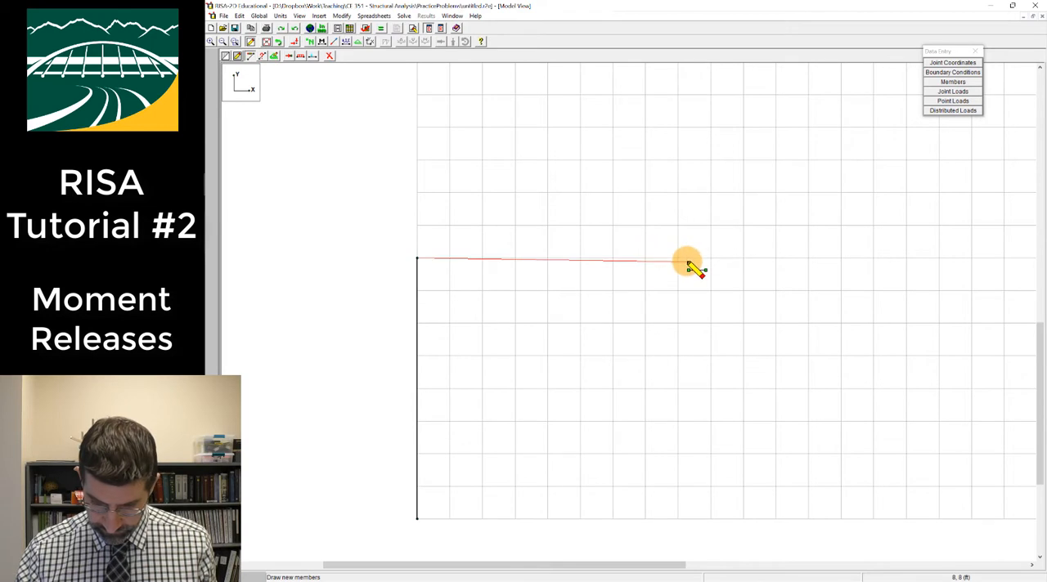
click(808, 260)
click(808, 519)
right_click(809, 519)
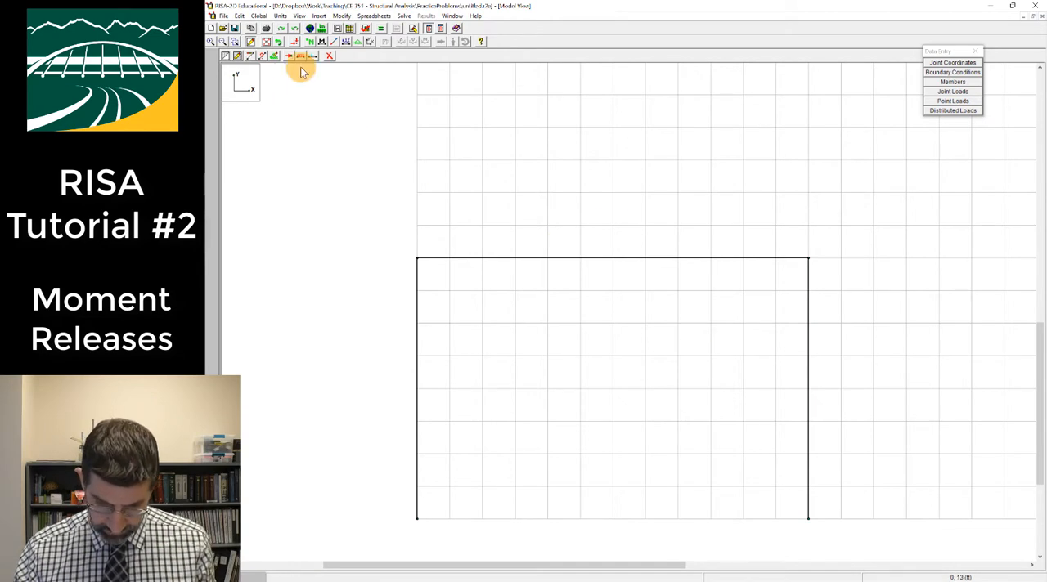
Apply pinned boundary conditions to the base joints of both columns
click(274, 56)
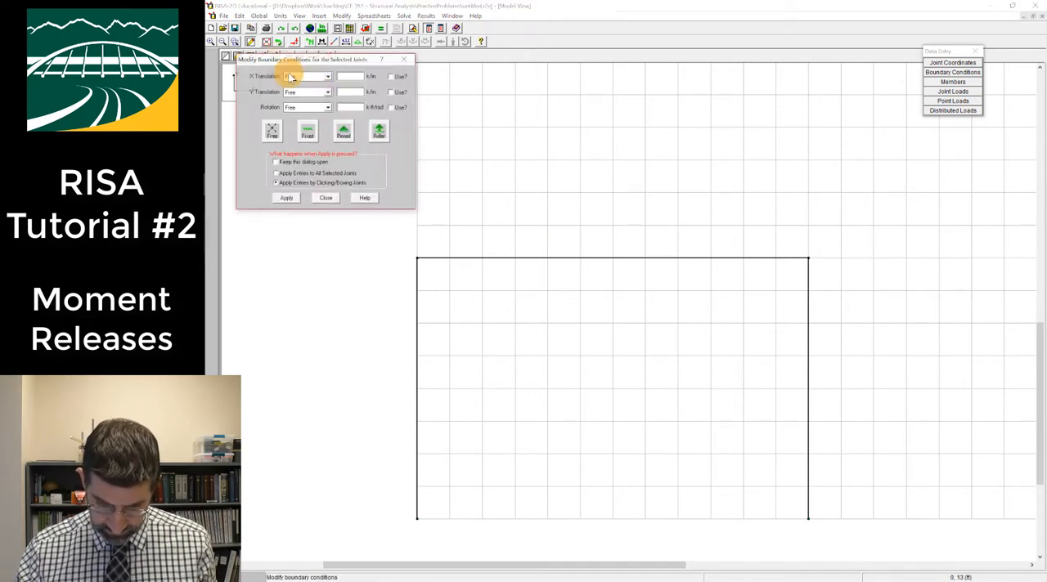
click(344, 135)
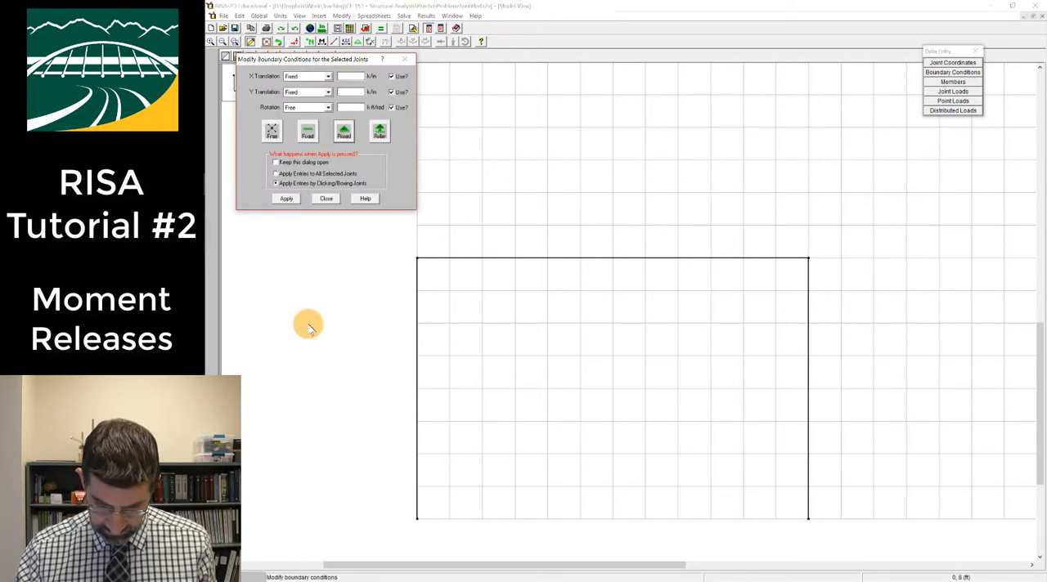
click(287, 199)
click(411, 518)
click(807, 519)
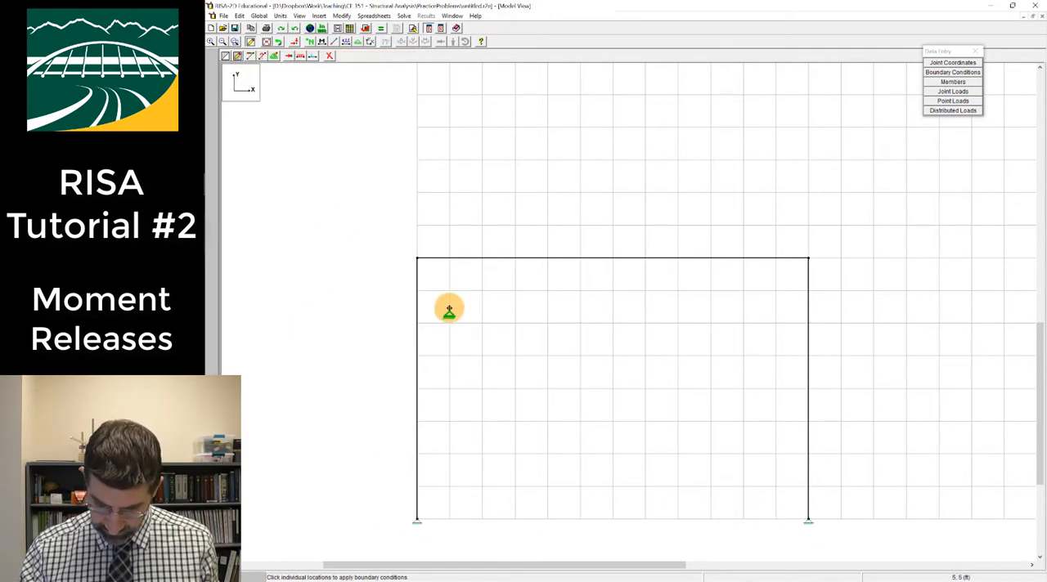
Apply a uniform Y-direction distributed load of -2.4 k/ft to the beam and hide the drawing grid
click(302, 56)
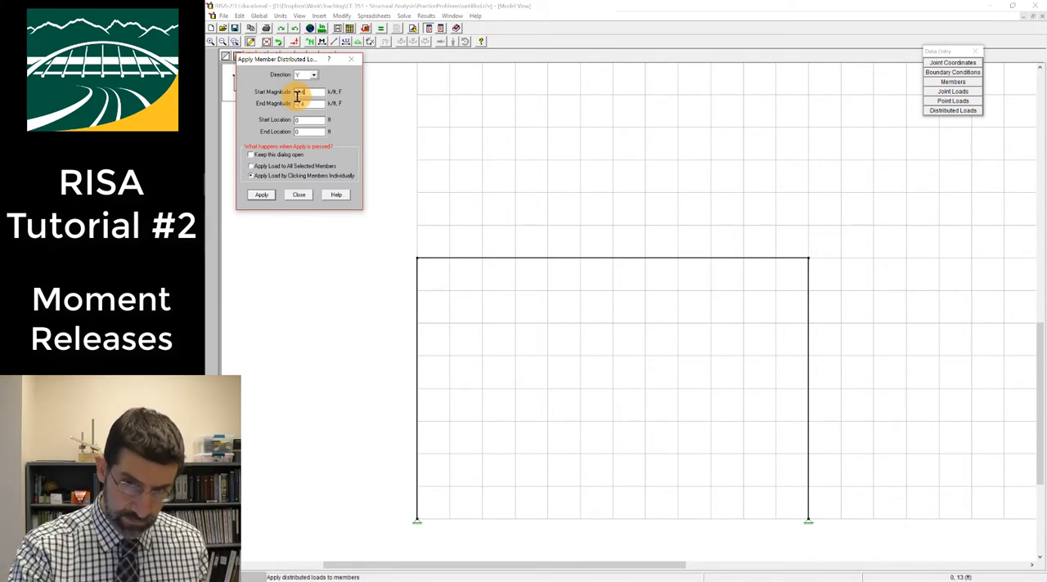
click(262, 194)
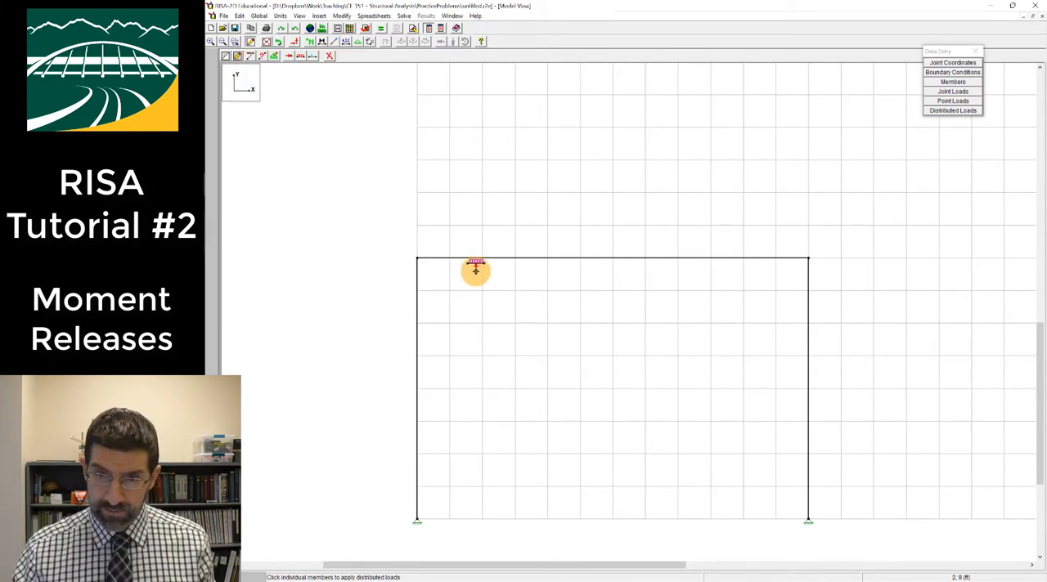
click(468, 255)
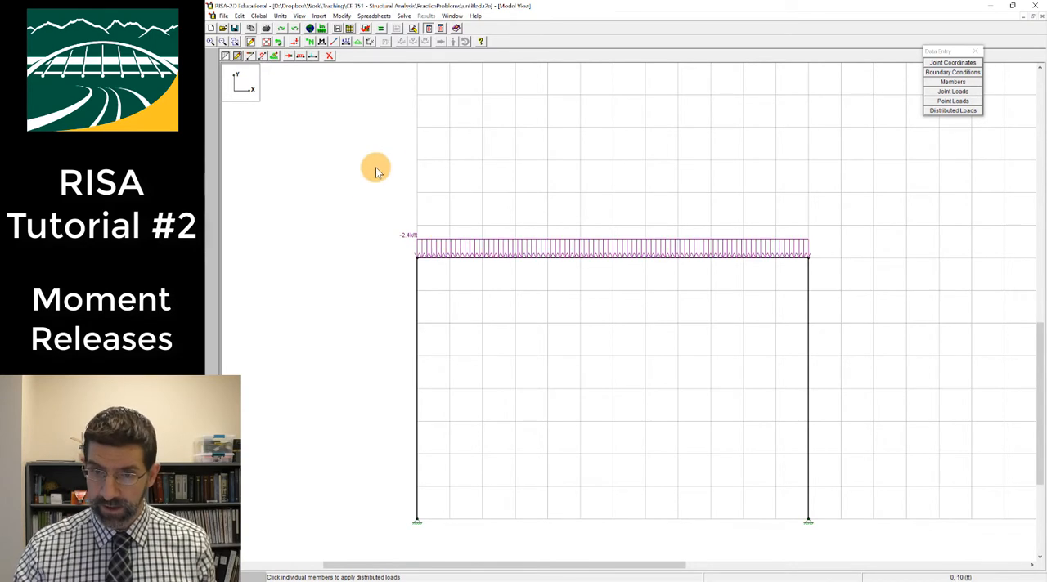
click(226, 55)
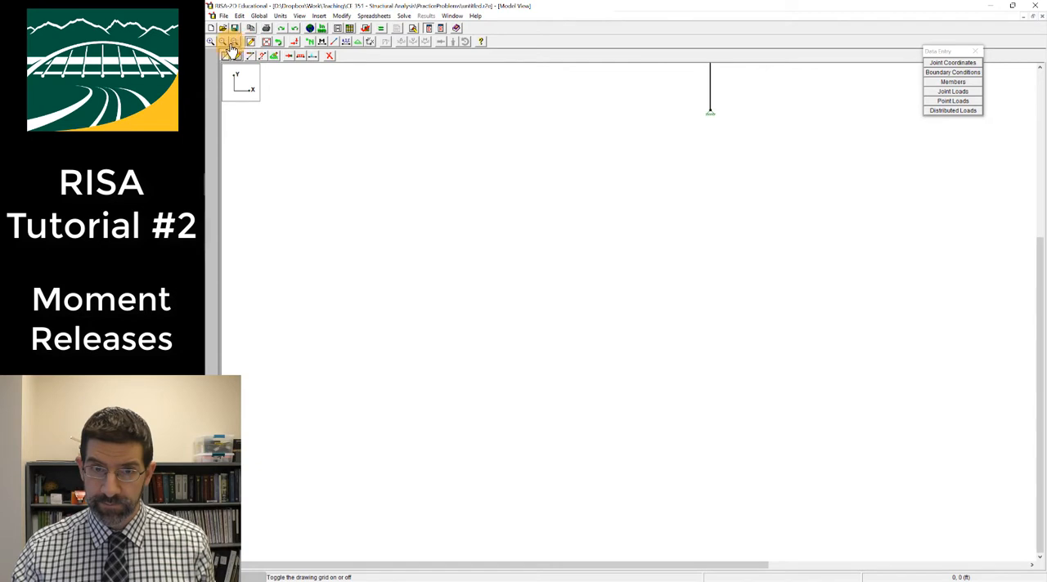
click(250, 41)
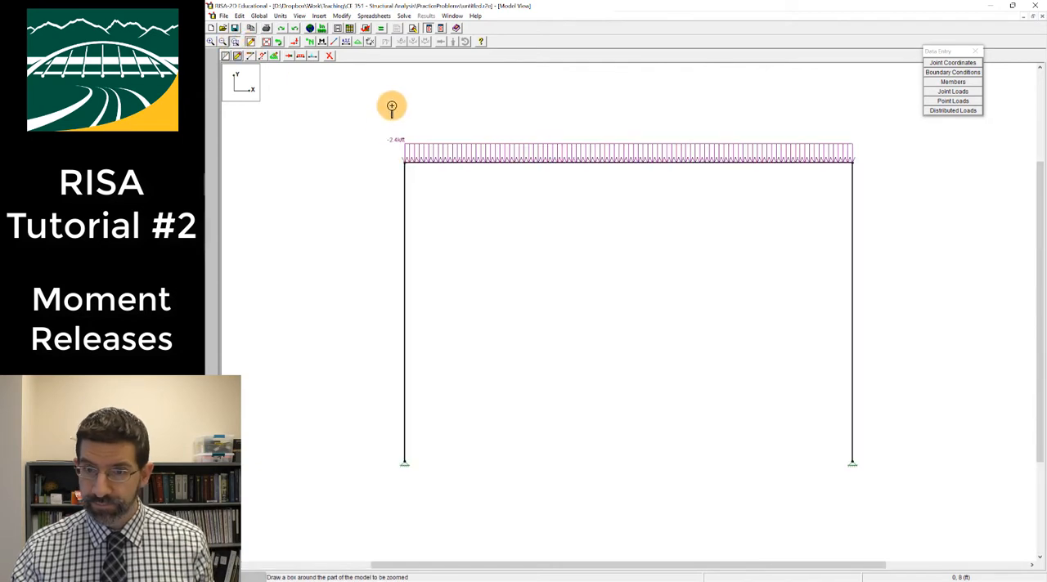
Solve the model, close the joint reactions table and display the frame's deflected shape
click(391, 41)
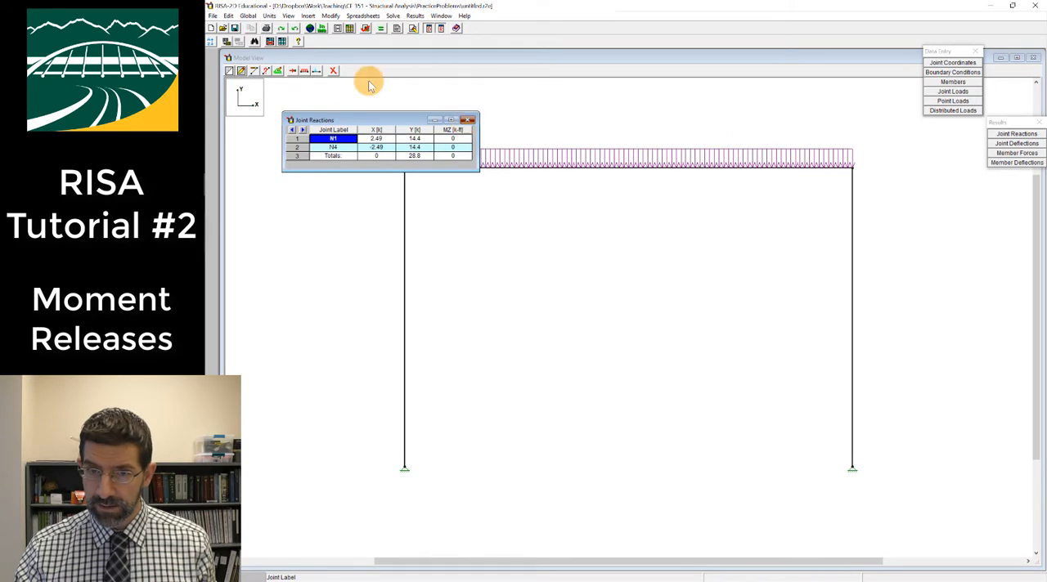
click(470, 122)
click(386, 43)
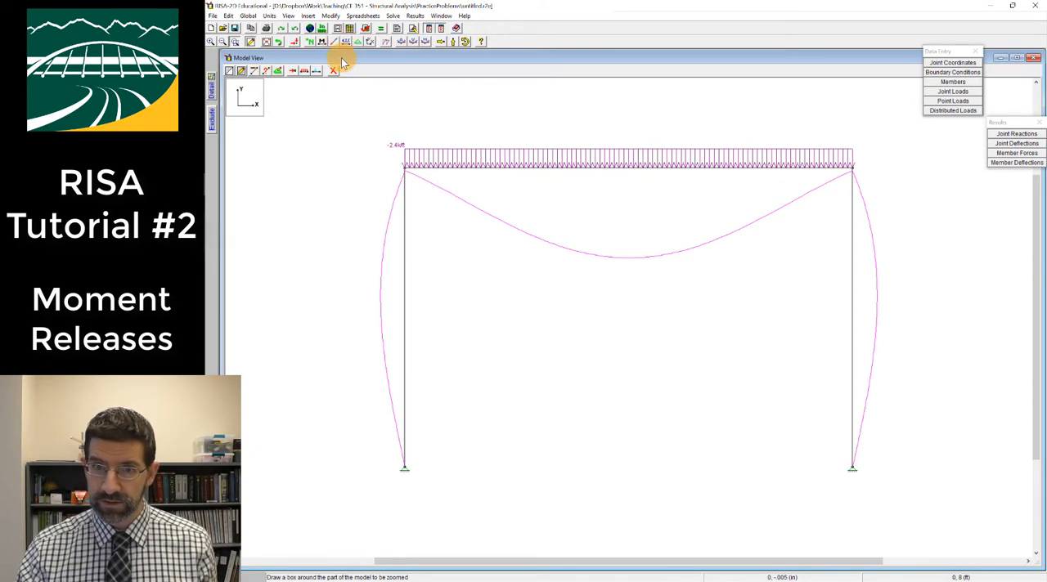
Examine the end joints and release columns in the Members spreadsheet, then close it
drag(947, 51, 933, 103)
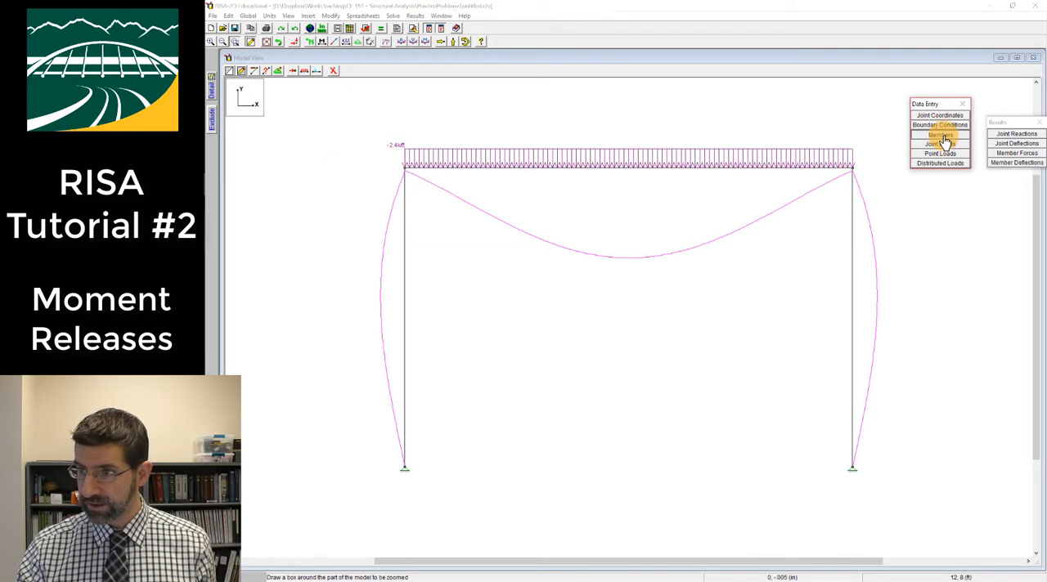
click(941, 136)
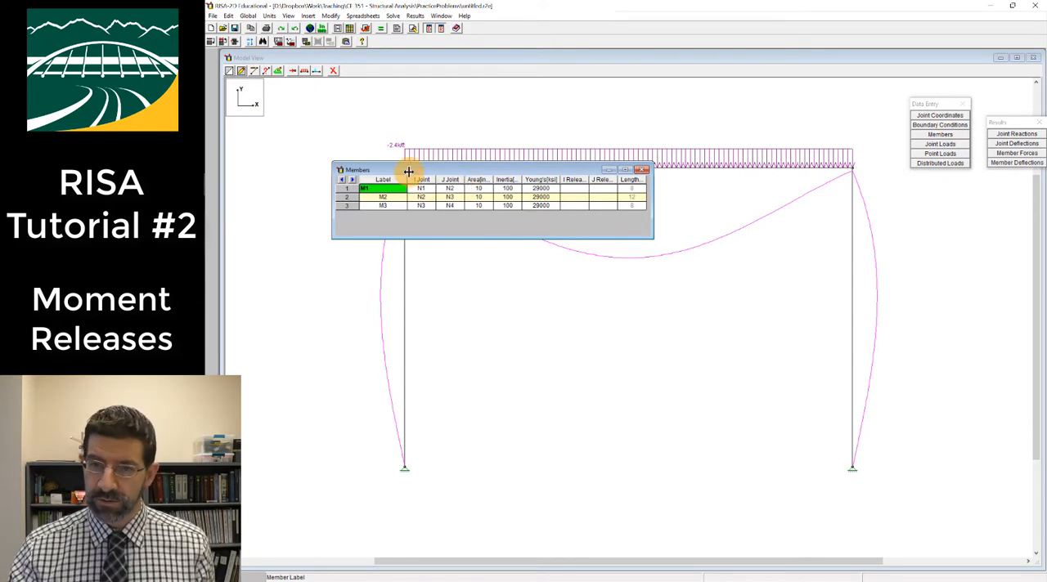
click(643, 169)
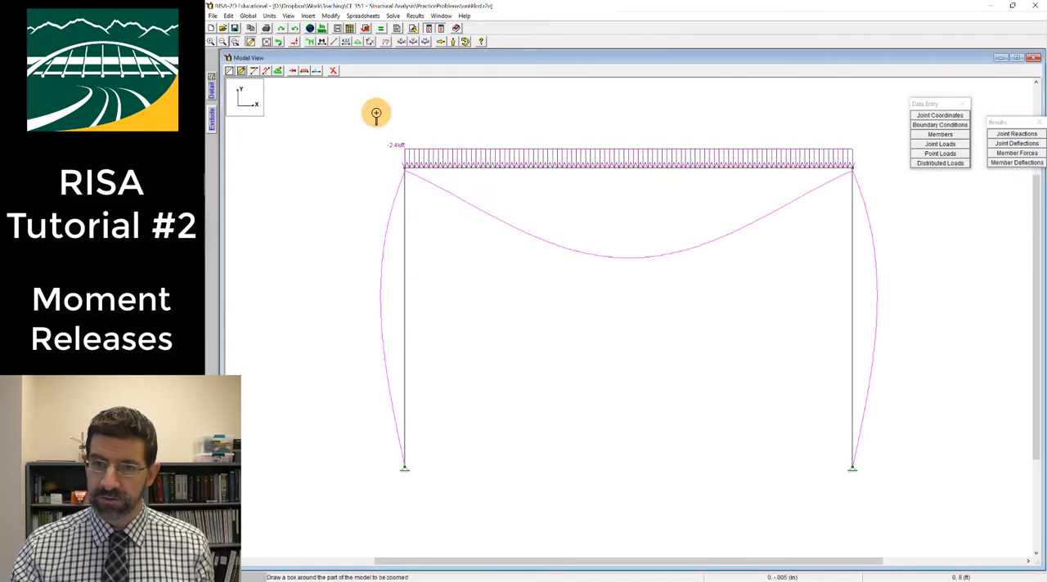
Color-code the I and J ends of the members and hide the deflected shape
right_click(344, 100)
click(336, 41)
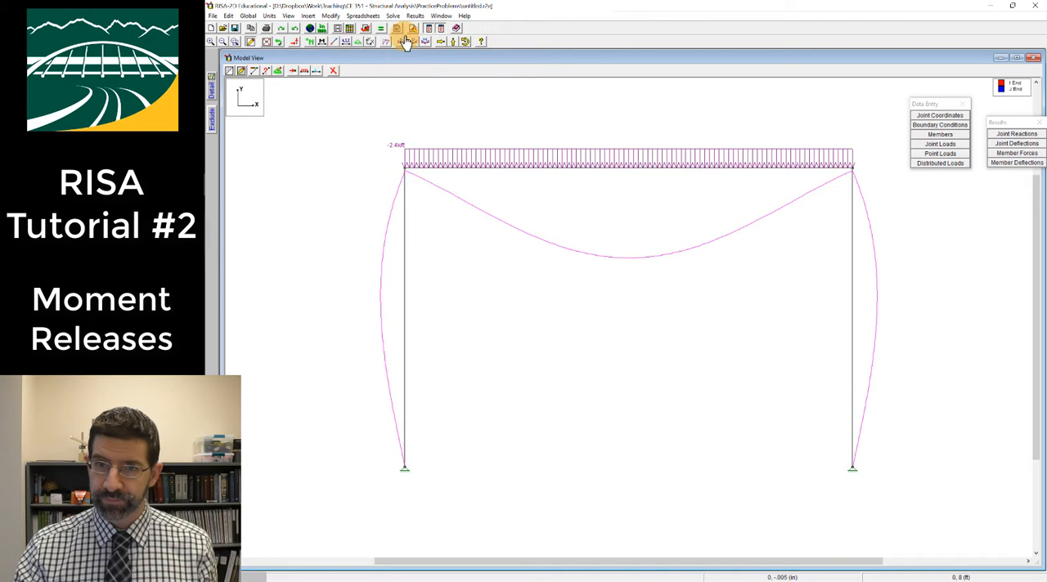
click(334, 43)
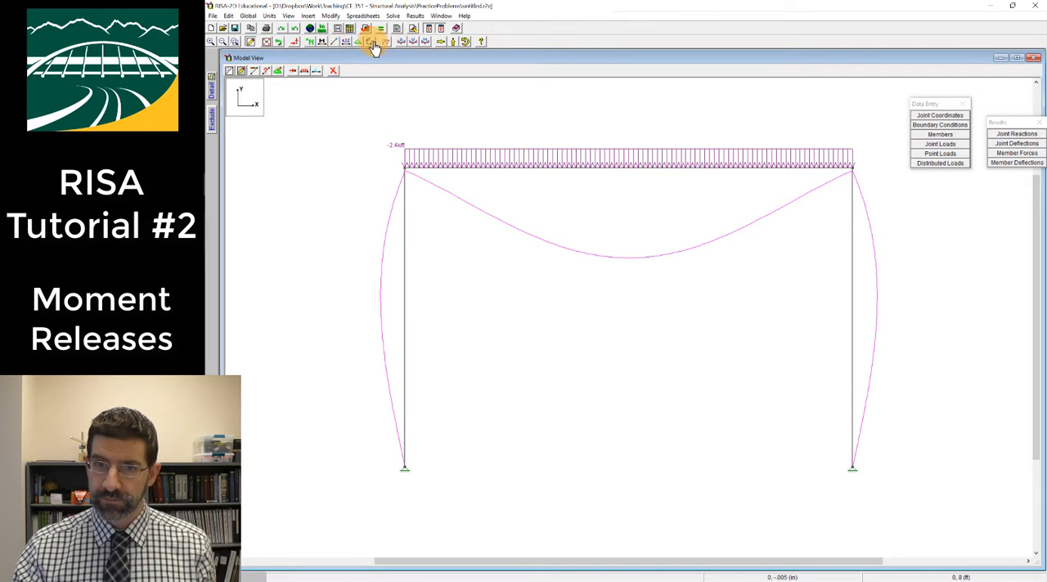
click(384, 44)
click(335, 44)
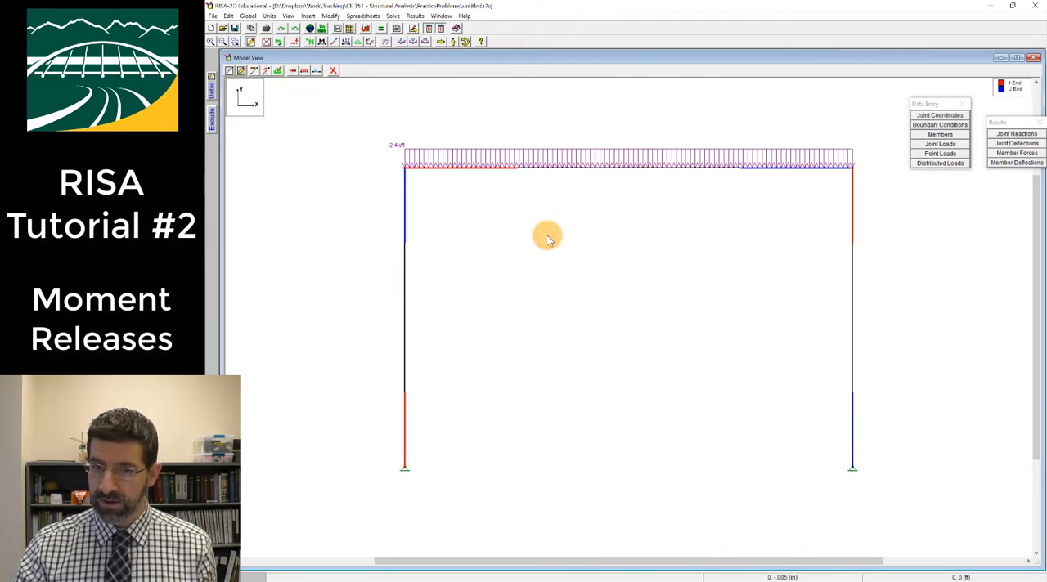
Check the I and J release columns in the Members spreadsheet, close it and show member labels on the frame
click(943, 134)
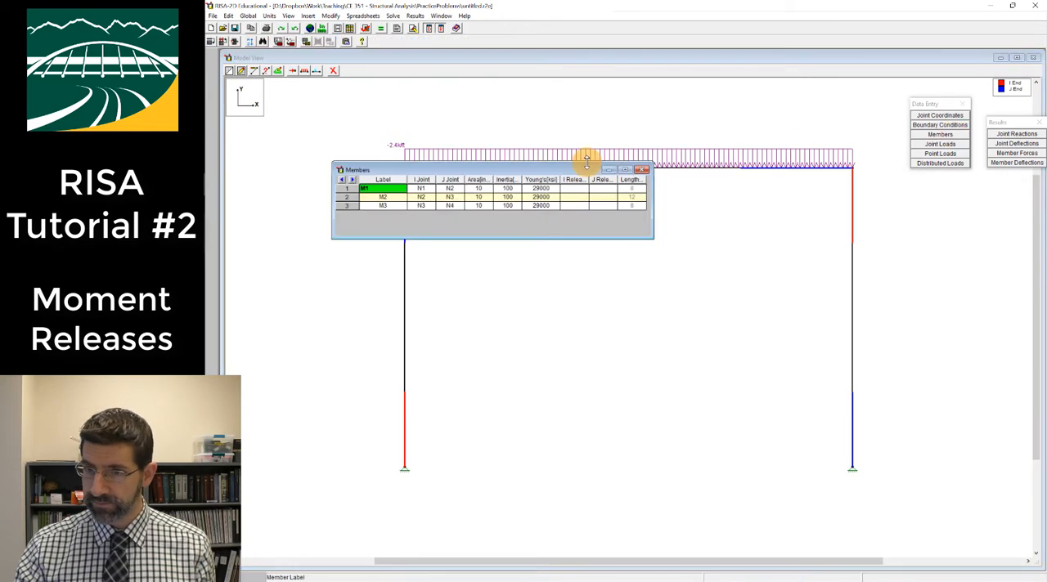
drag(567, 169, 687, 250)
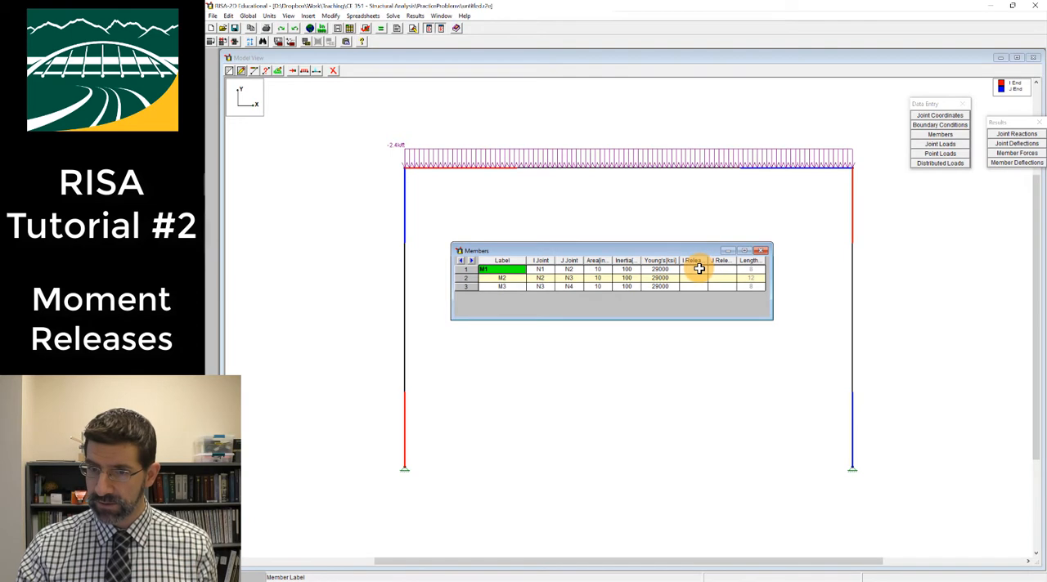
click(761, 250)
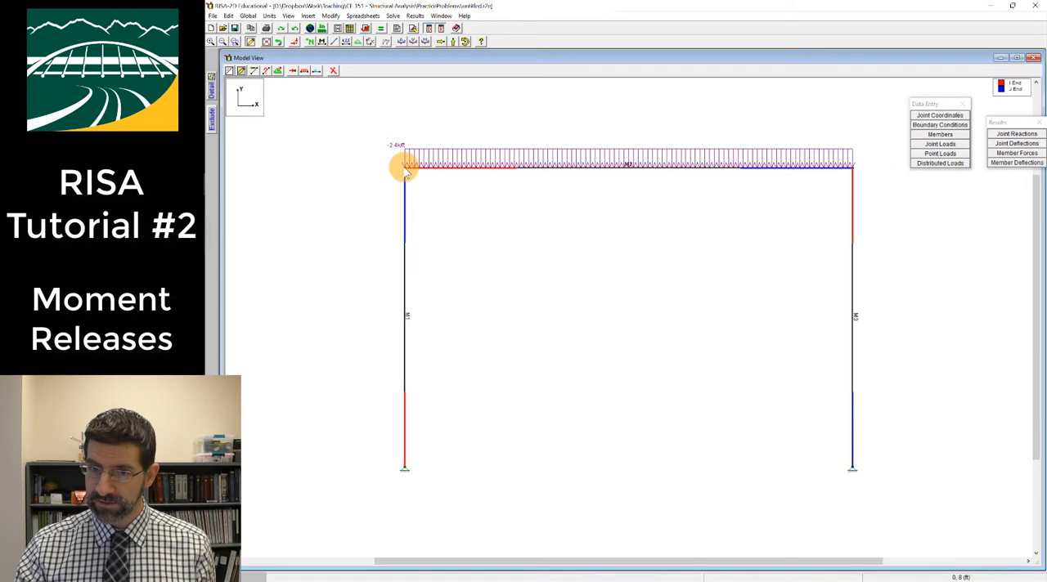
Set the J-end release of member M1 to Pinned in the Members spreadsheet and close it
click(940, 134)
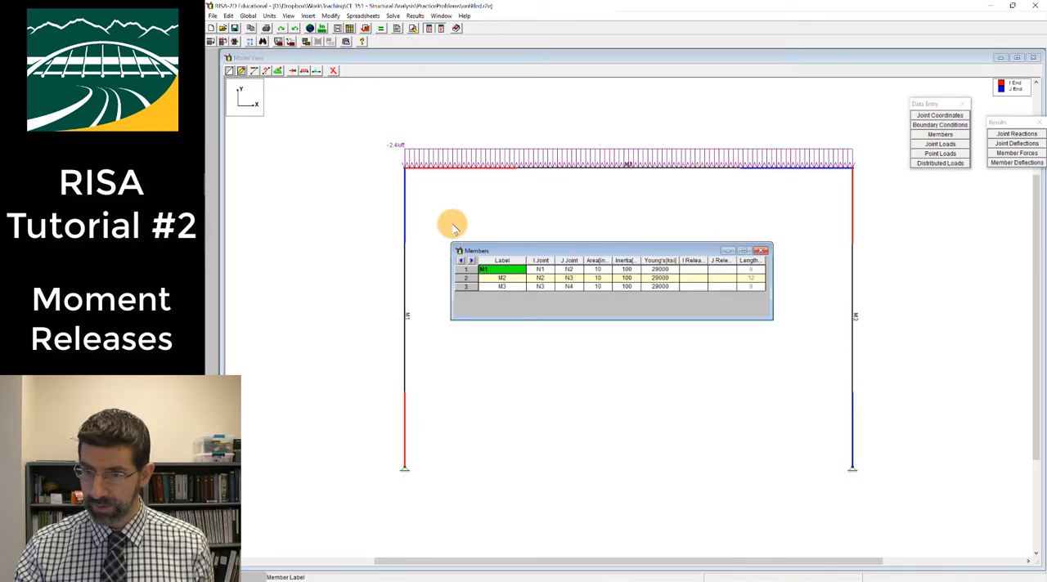
click(724, 272)
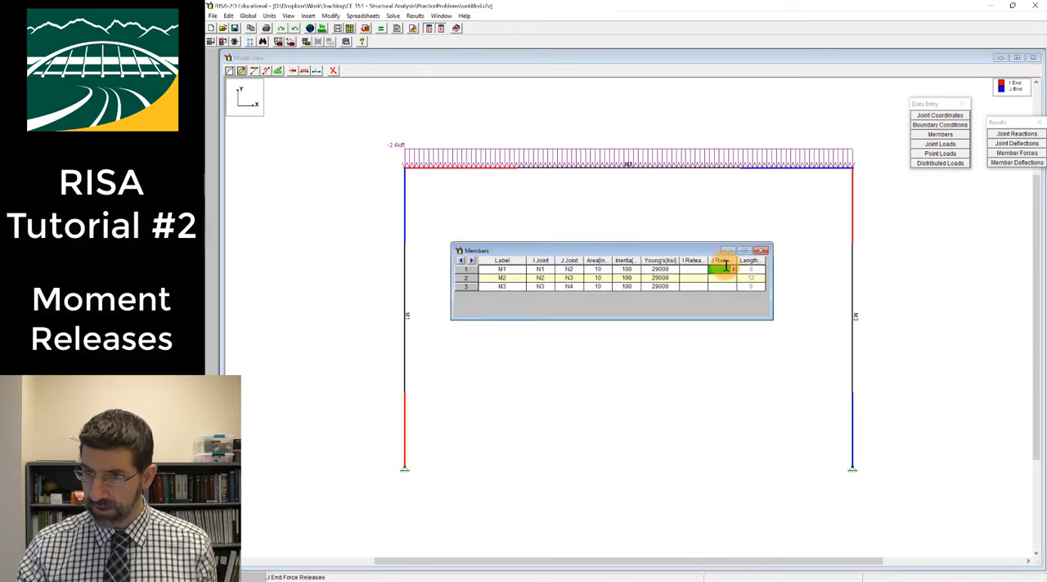
click(731, 274)
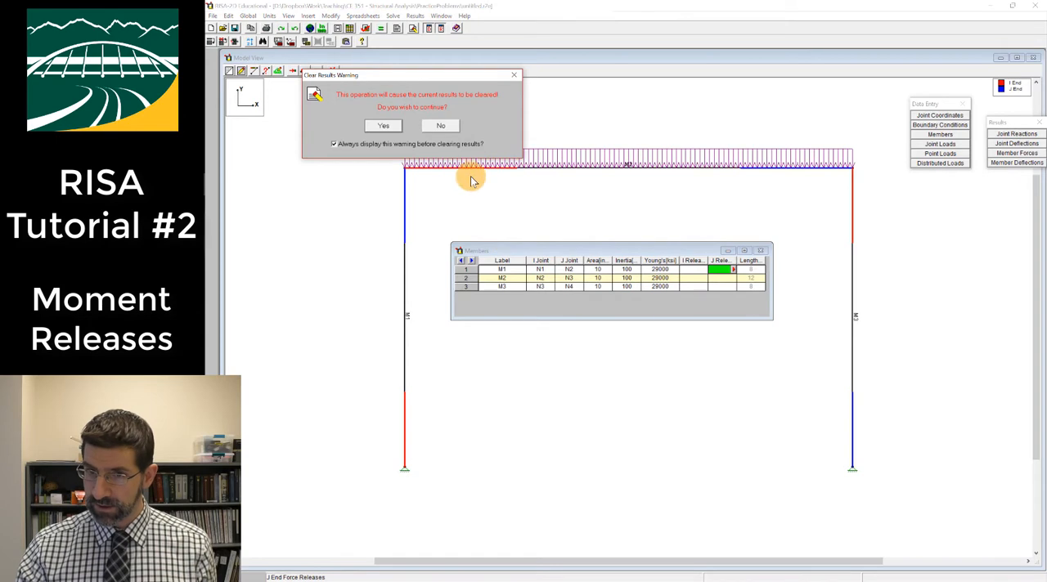
click(381, 131)
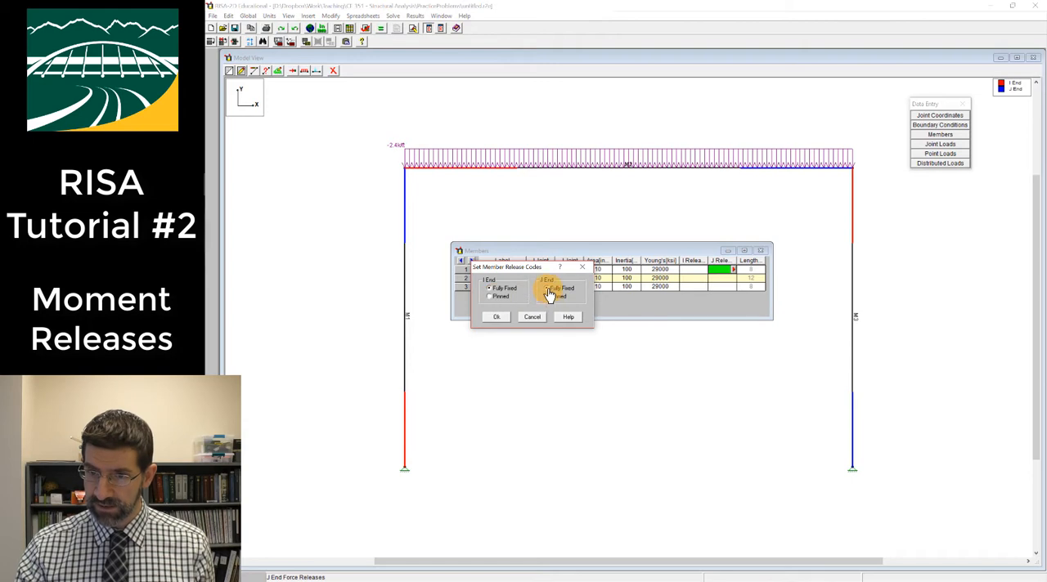
click(507, 318)
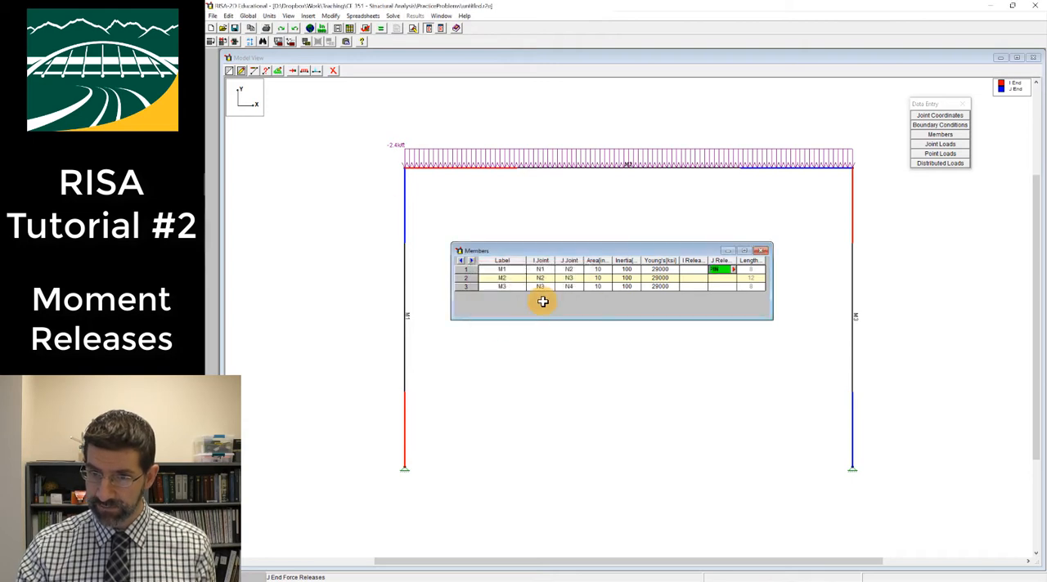
click(725, 279)
click(761, 250)
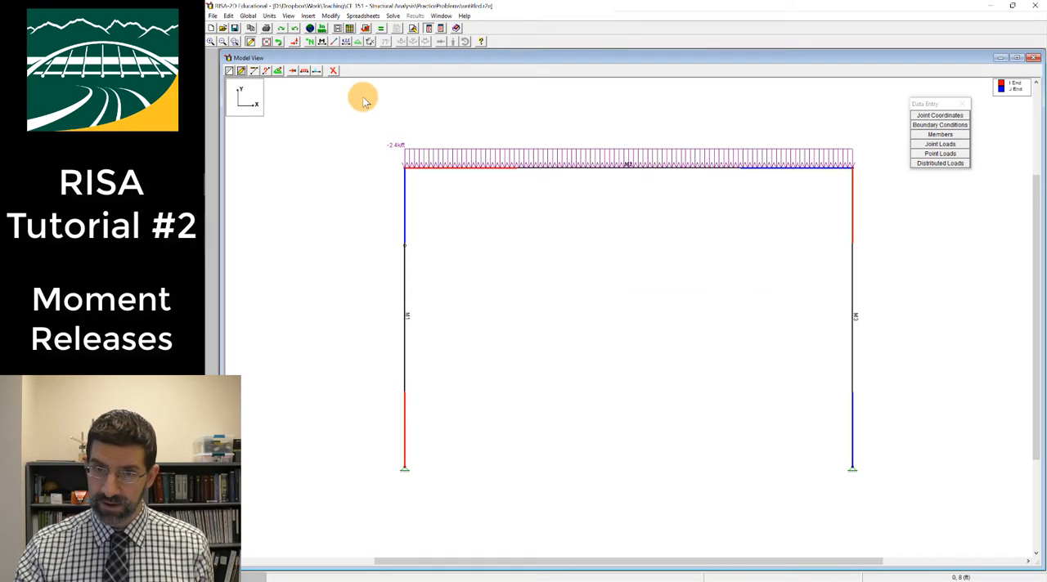
Turn off the member end color coding and inspect the release symbol at joint B up close
click(335, 42)
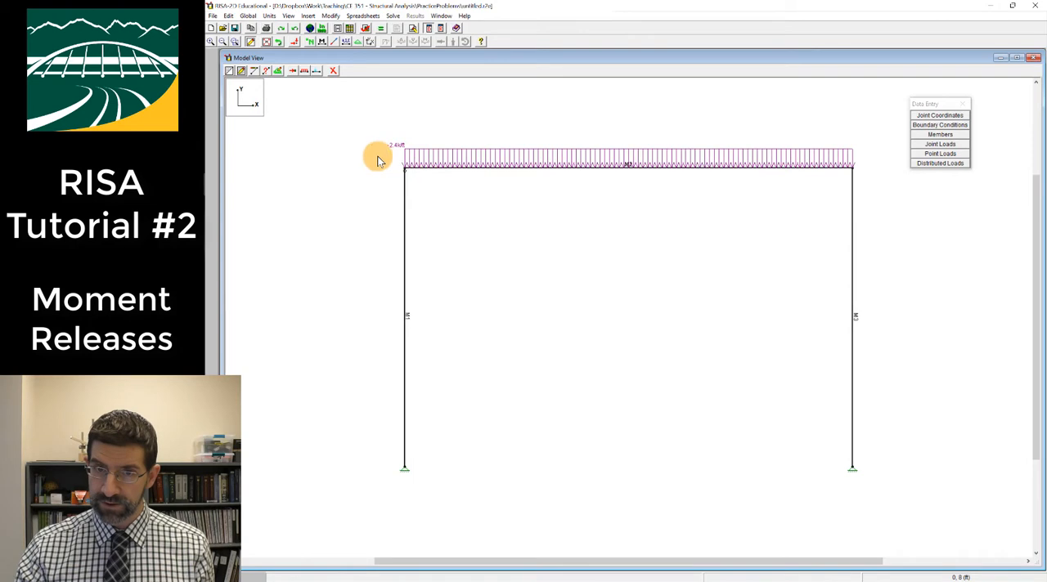
click(234, 42)
drag(388, 156, 466, 218)
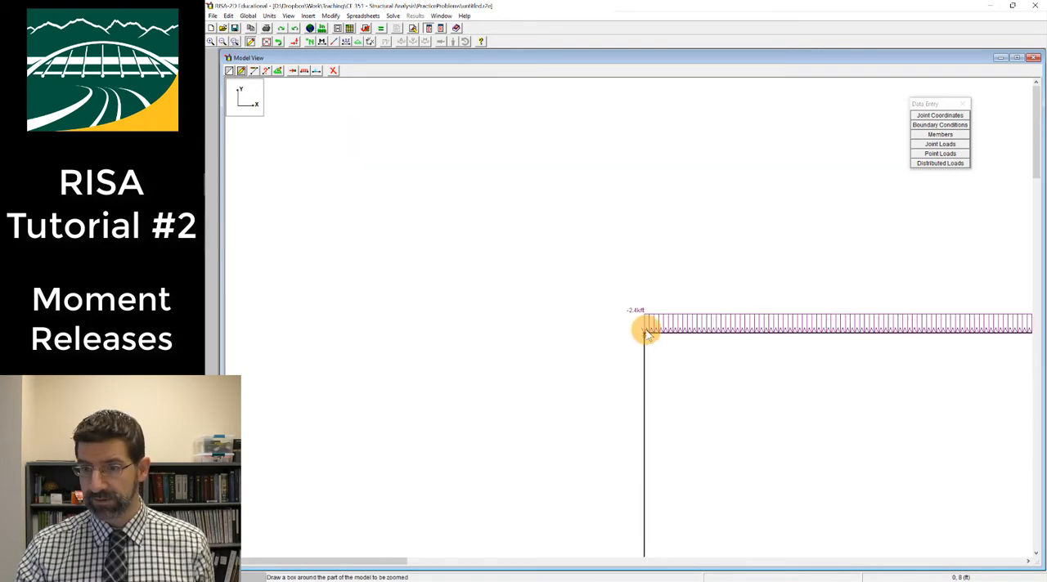
click(266, 42)
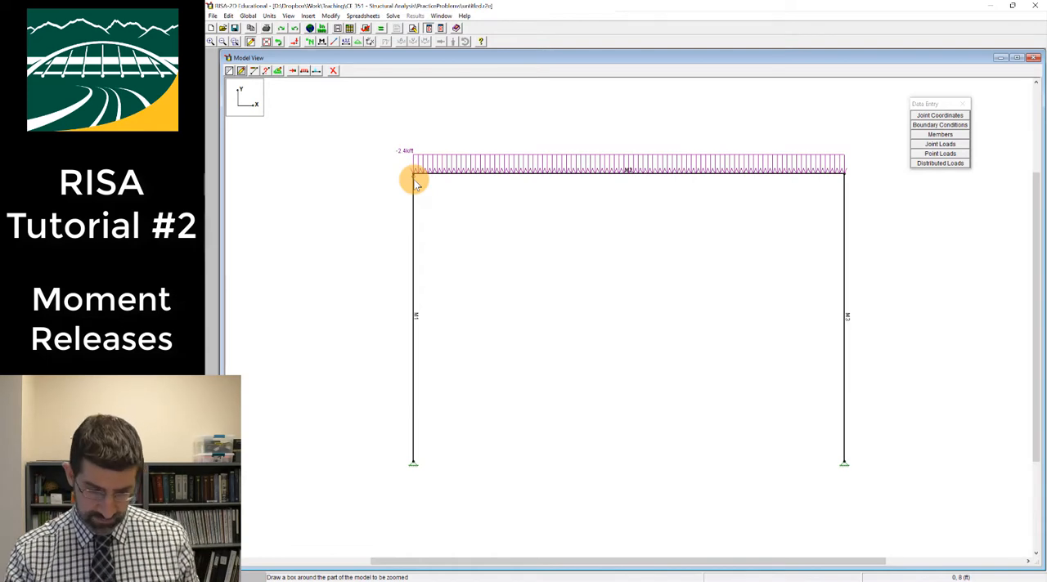
Switch to Drawboard PDF and show the pinned-joint detail sketched beside the frame
key(ctrl+1)
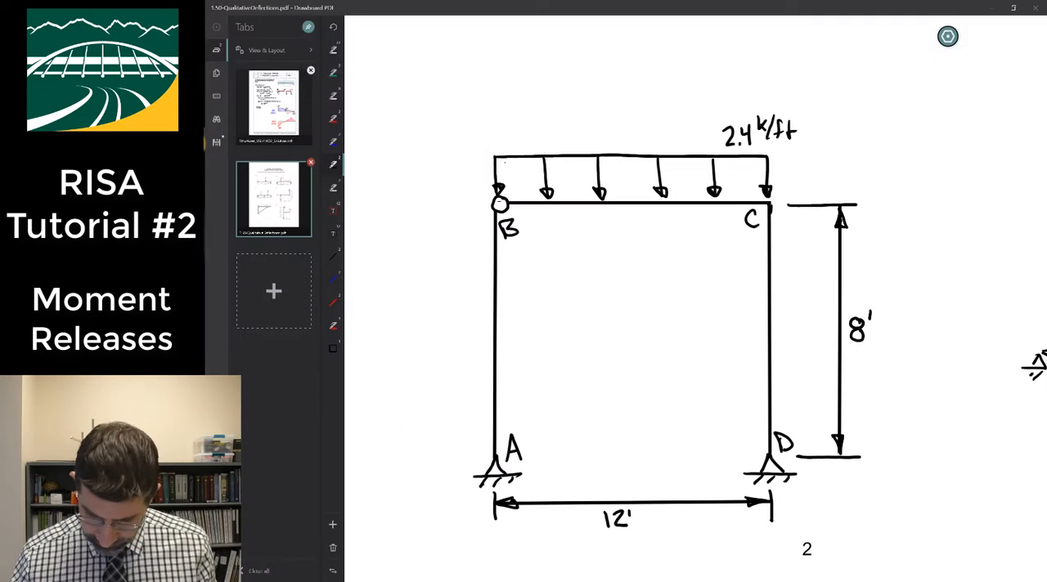
scroll(696, 327, right, 5)
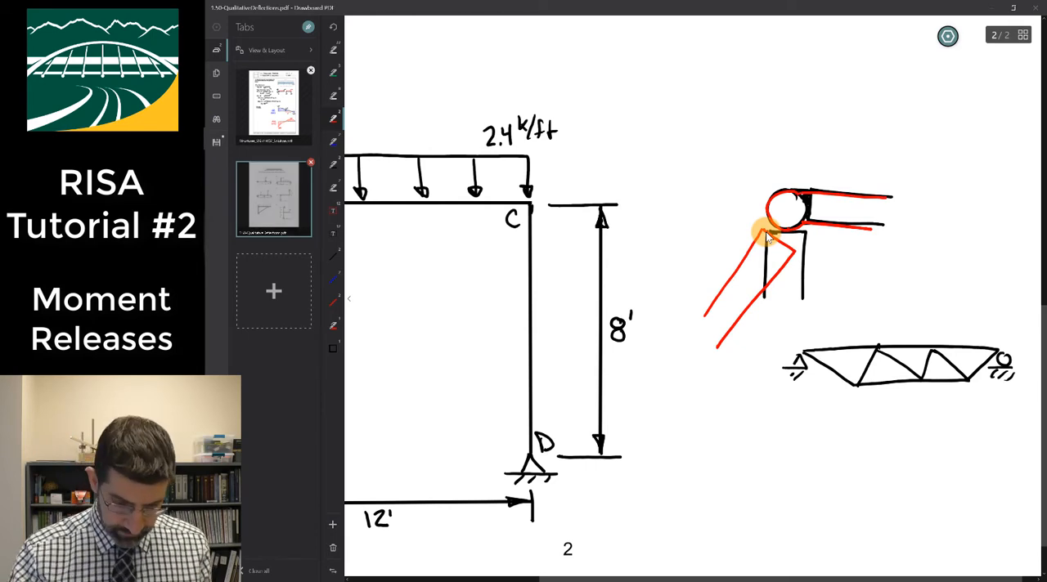
Return to RISA-2D, solve the frame with the moment release and display its deflected shape
key(alt+Tab)
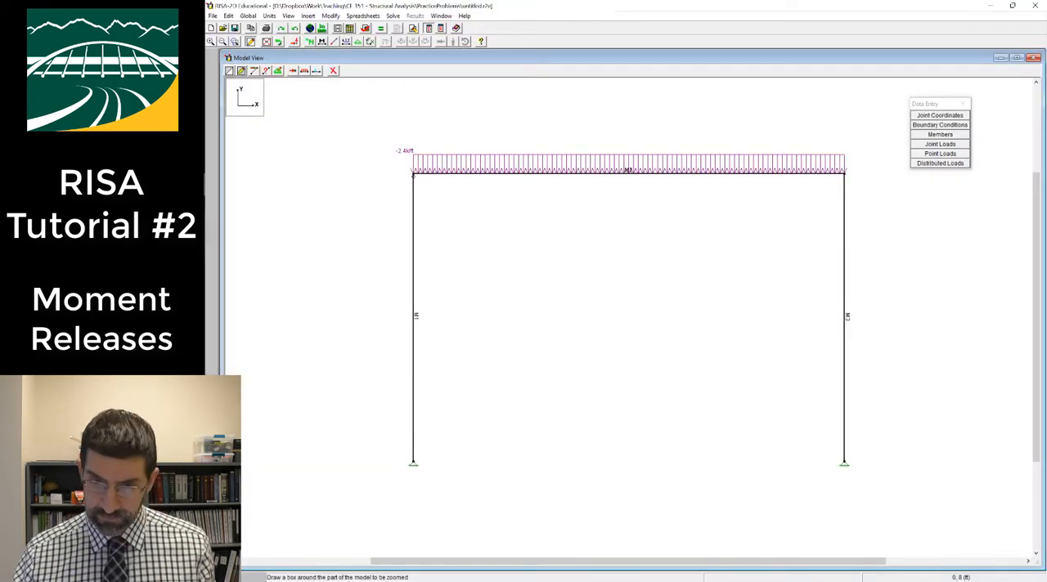
click(382, 28)
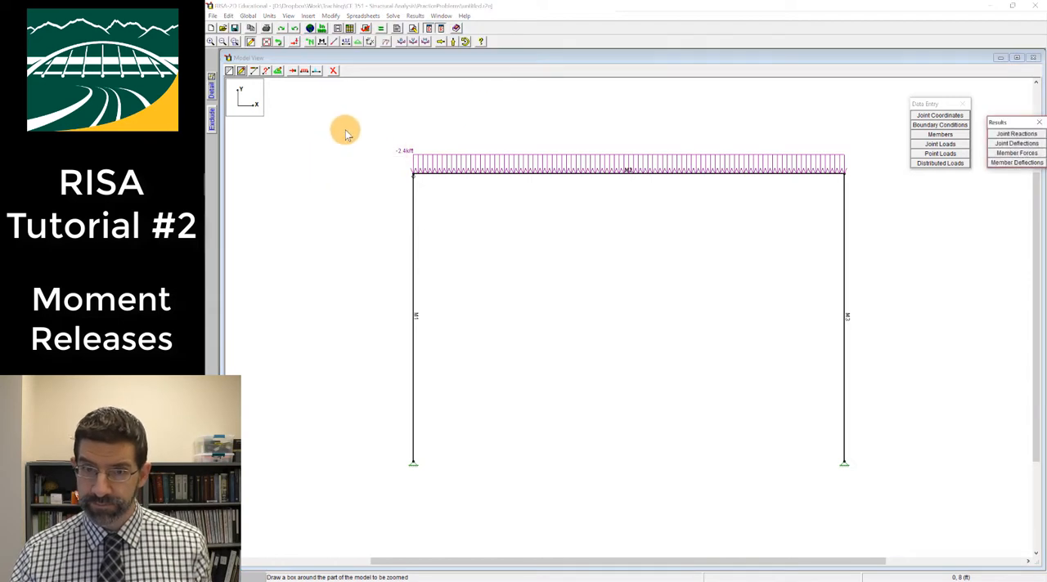
click(385, 41)
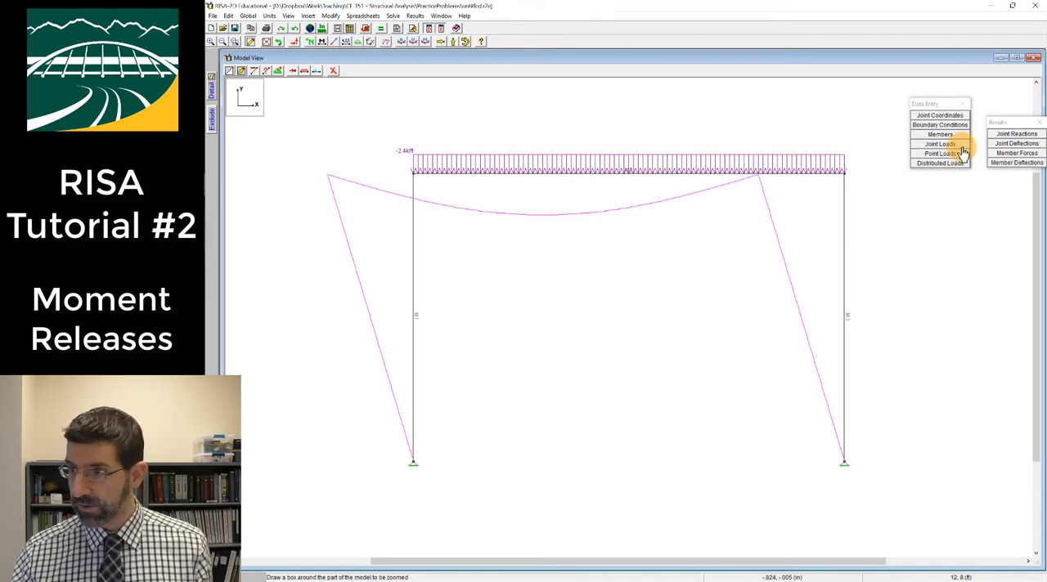
Open the Joint Deflections table, widen its Rotation column, examine the joint rotations and close the table
click(1014, 143)
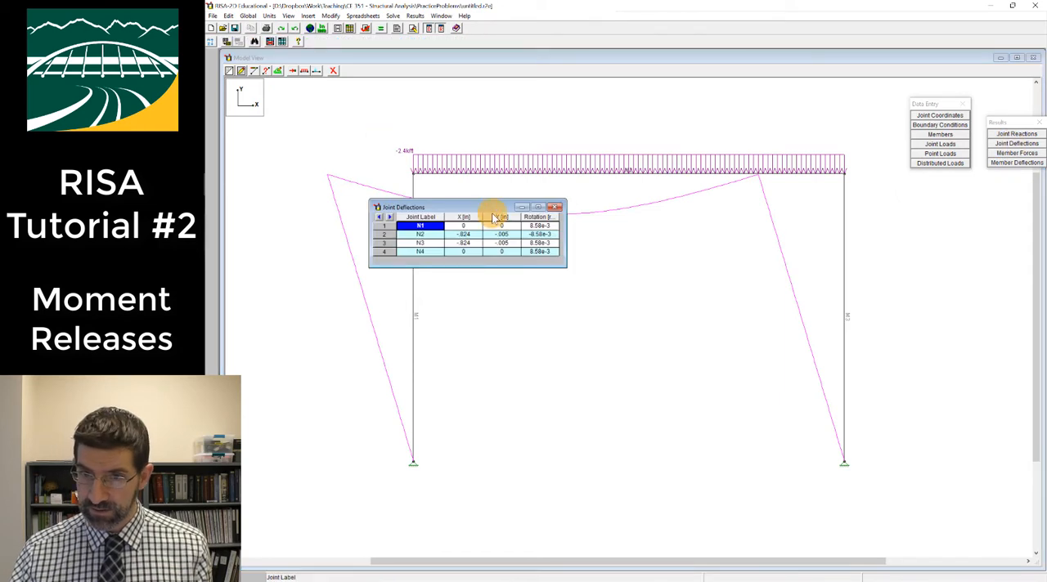
drag(489, 206, 584, 295)
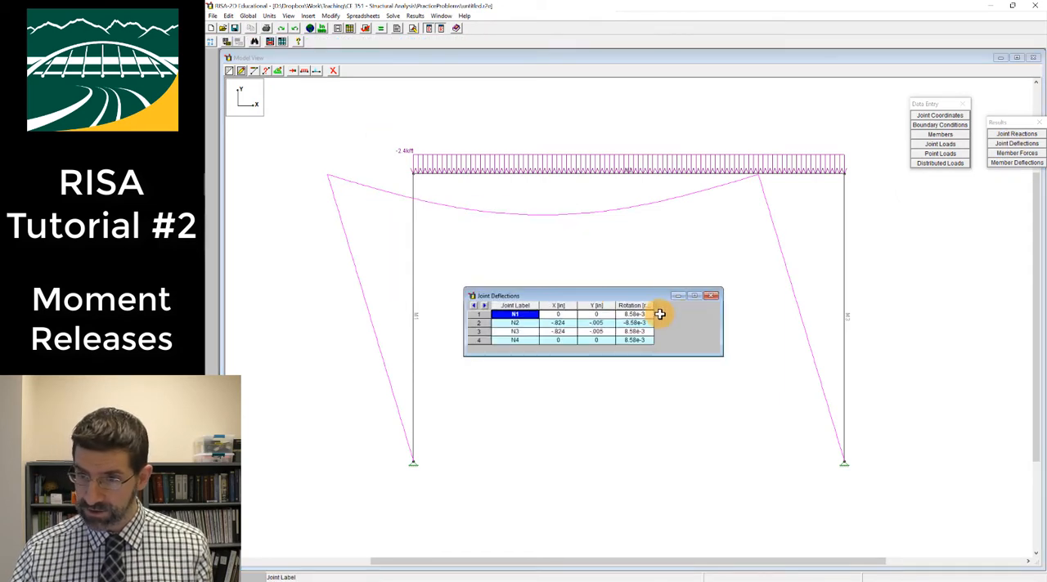
drag(654, 306, 696, 304)
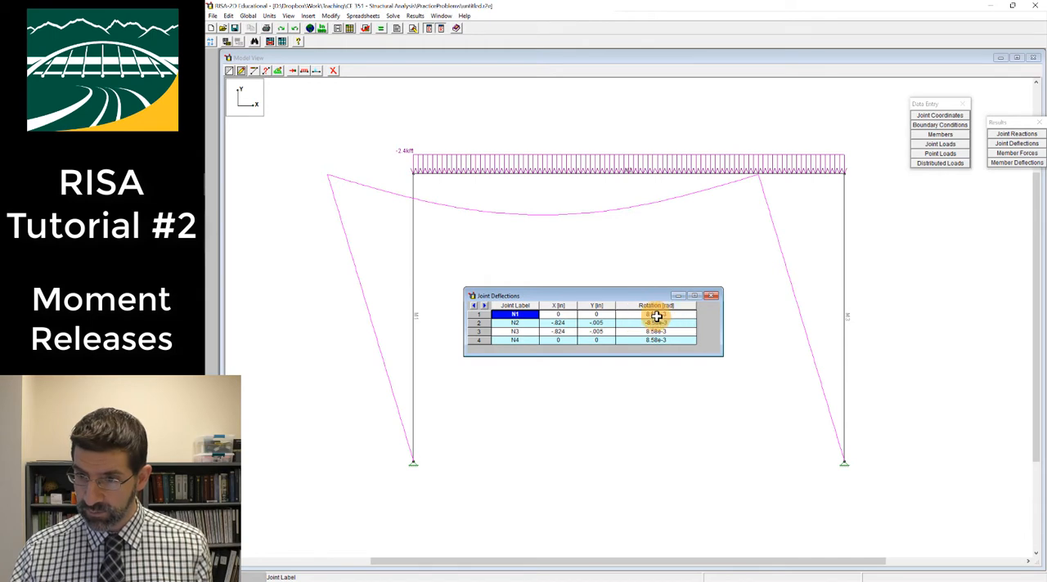
click(661, 316)
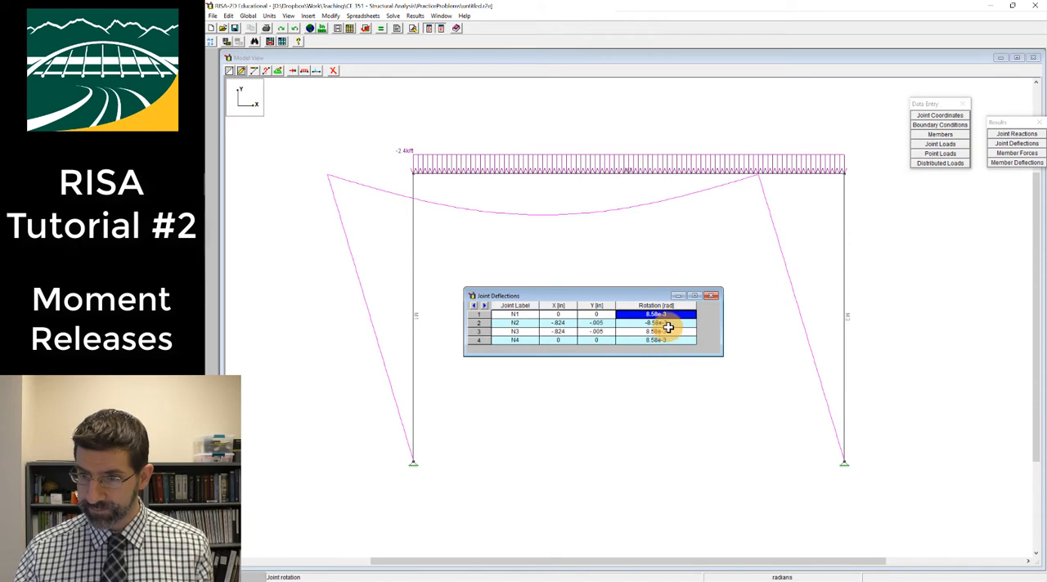
click(714, 297)
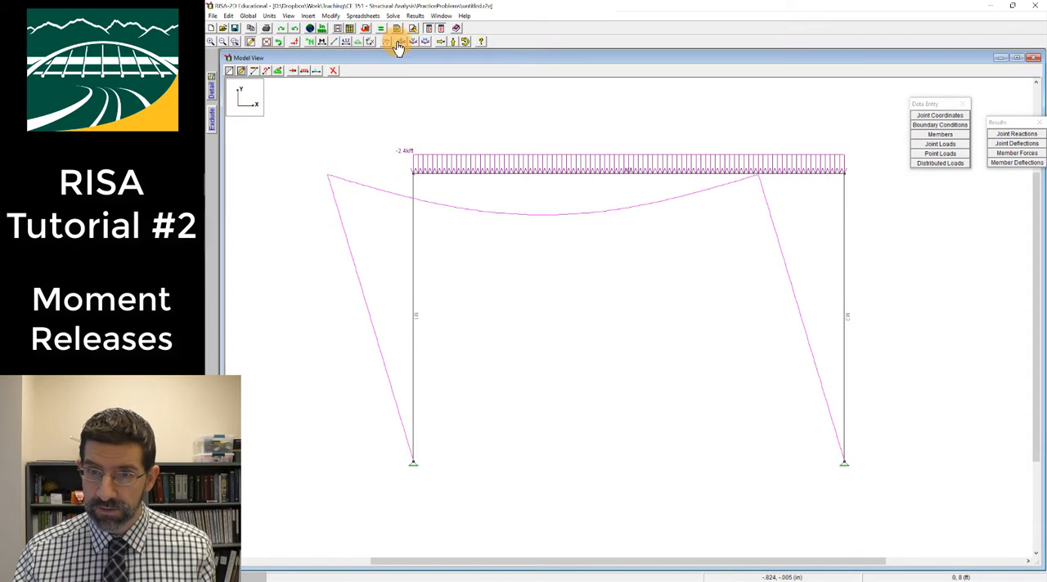
click(293, 76)
click(383, 124)
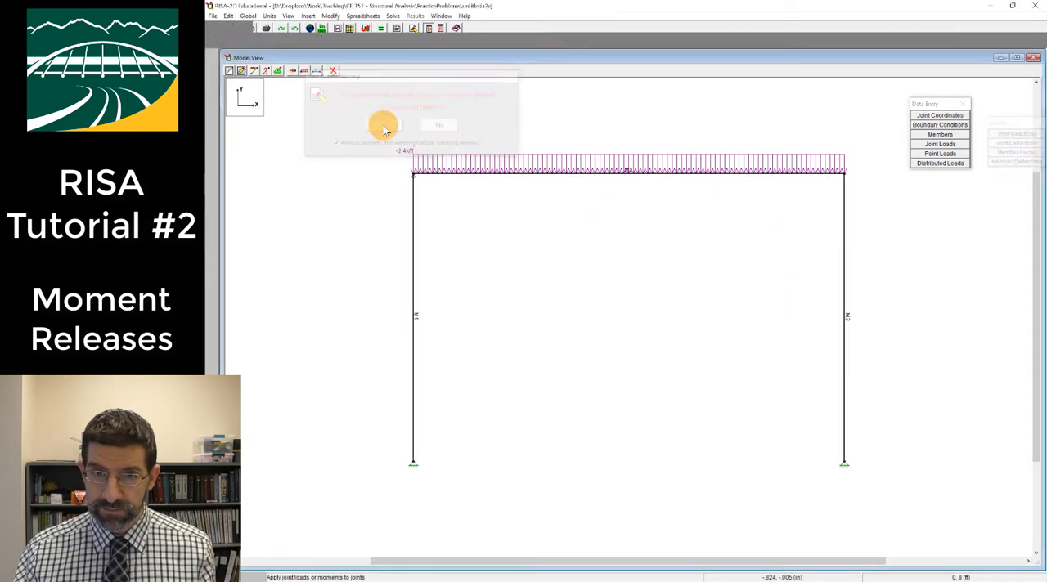
click(316, 205)
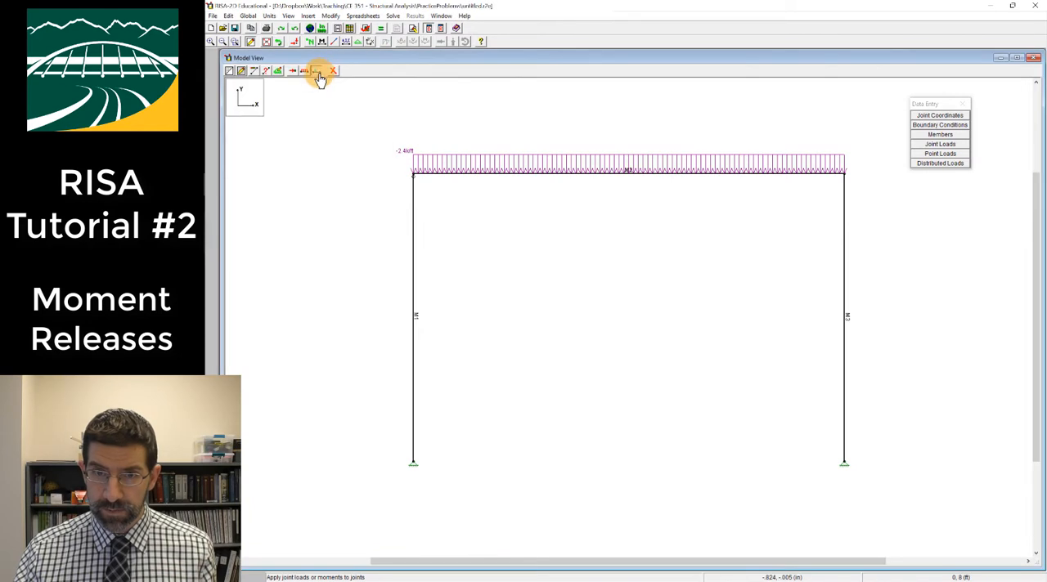
Apply a 0.5 k point load in the X direction at 4 ft along member M1
click(323, 72)
click(317, 92)
click(306, 108)
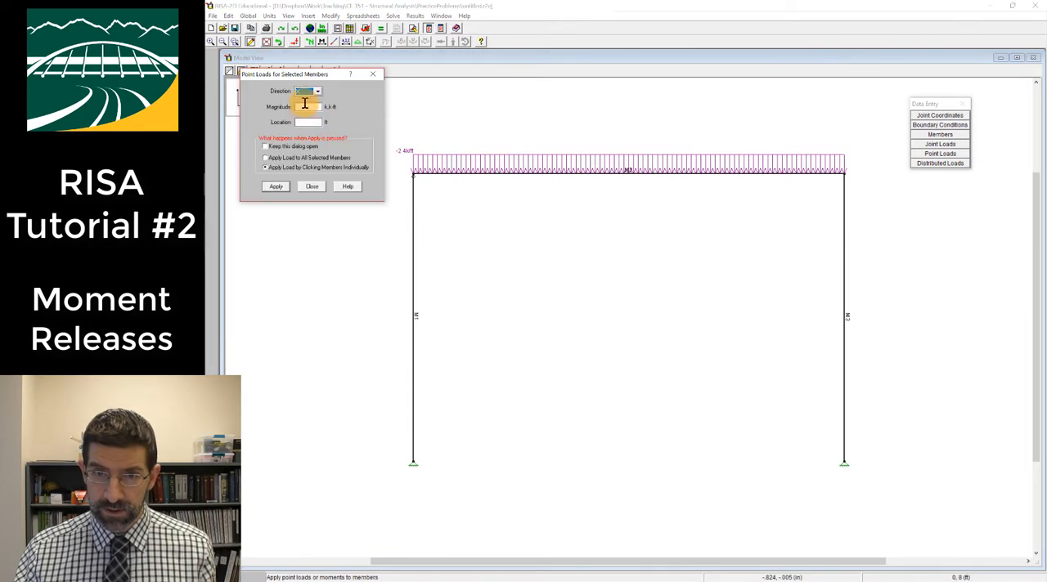
click(305, 107)
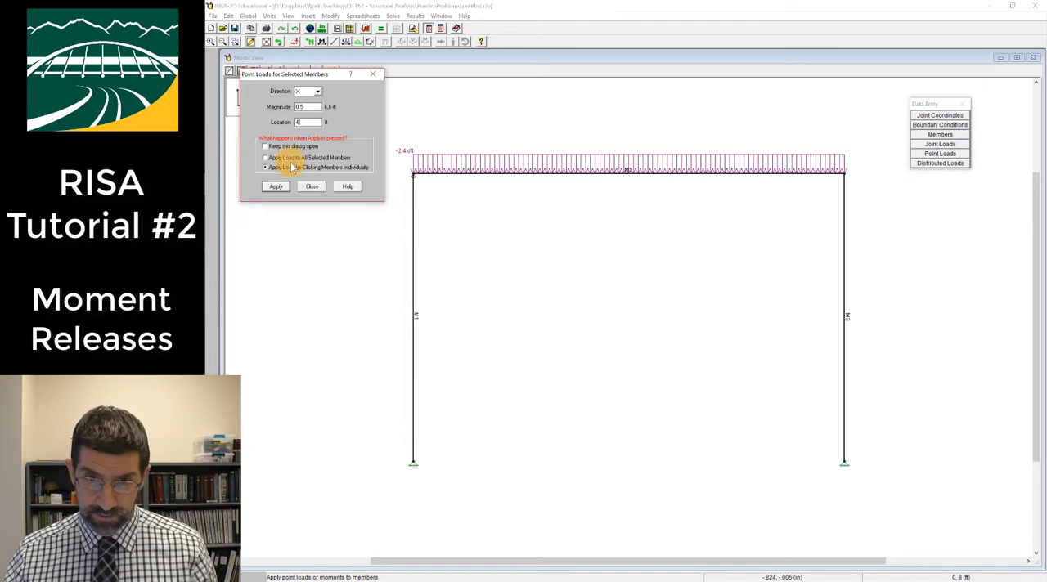
click(276, 186)
click(414, 282)
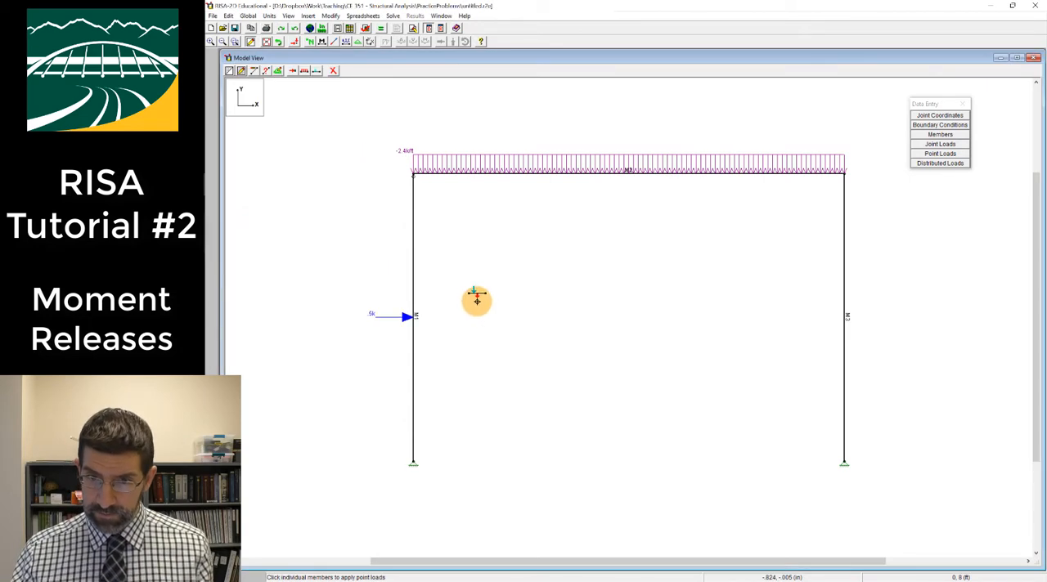
Solve the frame under the added point load and examine its deflected shape and joint deflections
click(380, 28)
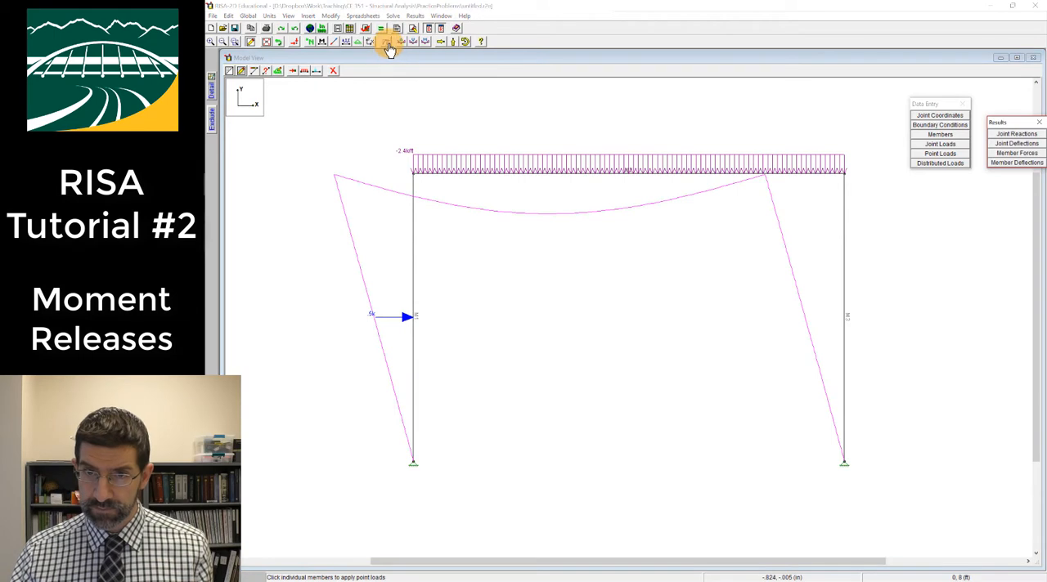
click(389, 48)
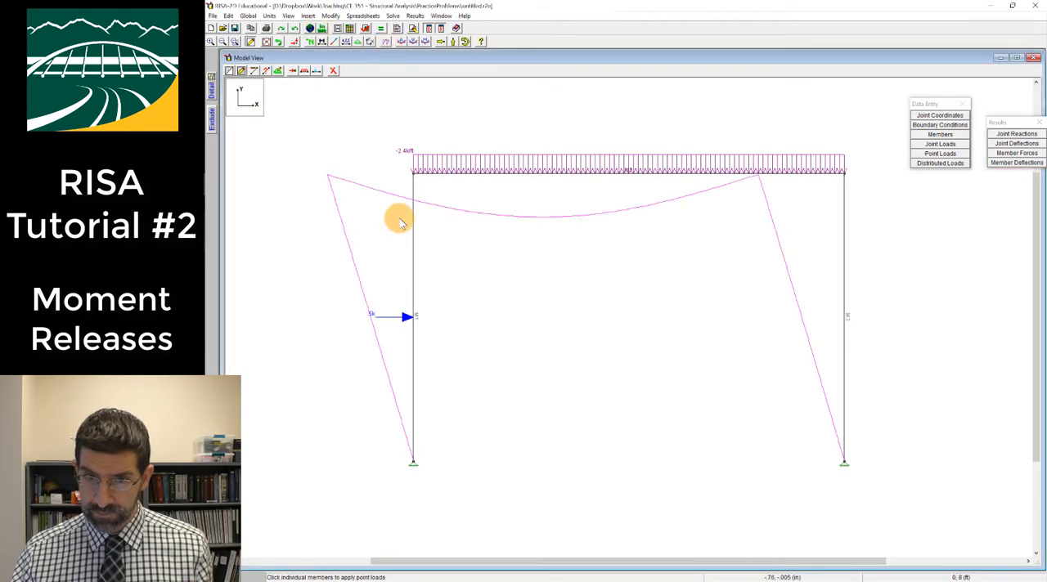
click(932, 116)
click(394, 84)
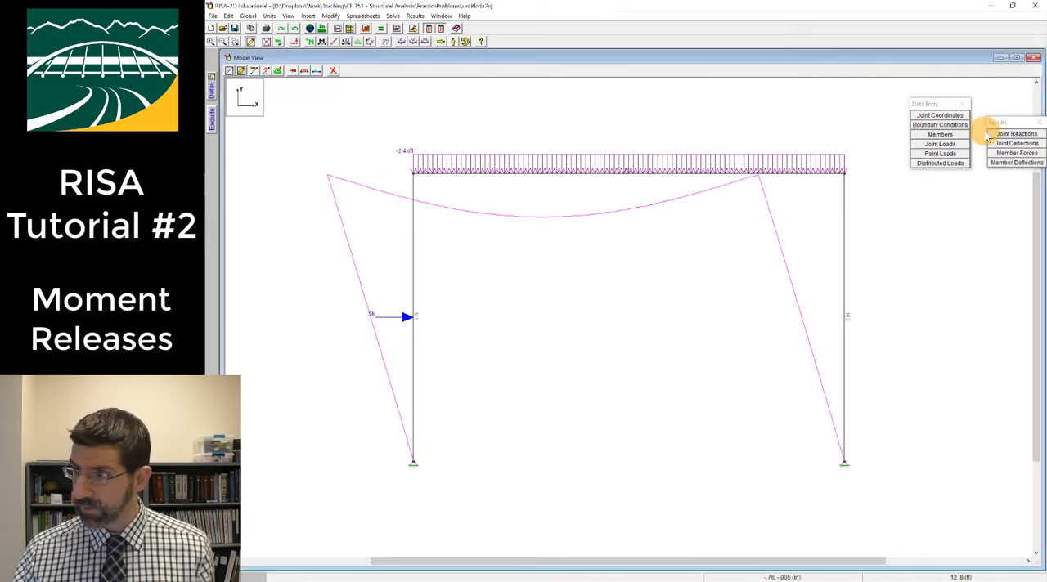
click(1017, 143)
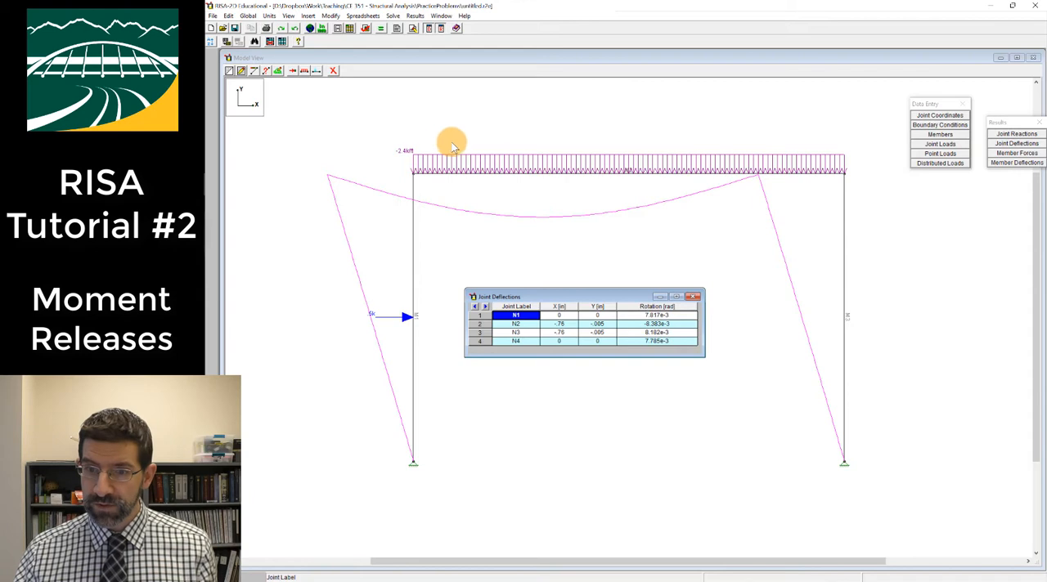
click(351, 93)
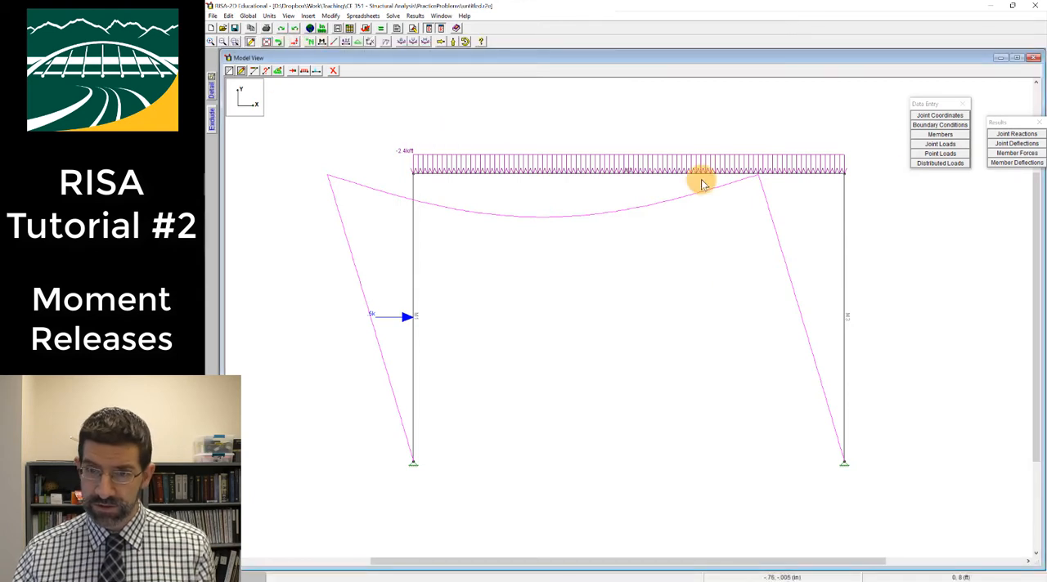
Reset the J-end release of member M1 to Fully Fixed in the Members spreadsheet
click(940, 135)
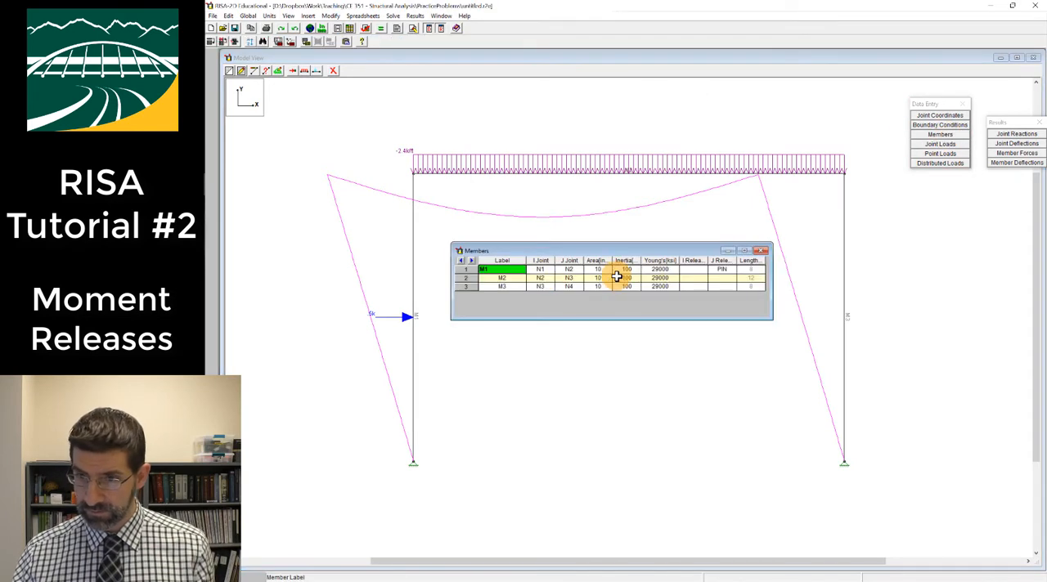
click(725, 271)
key(Delete)
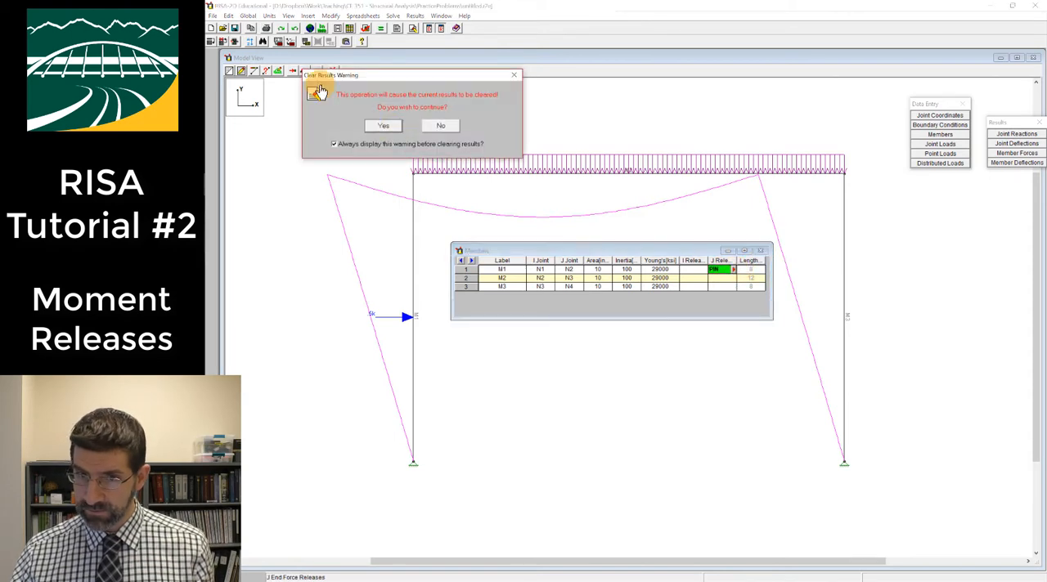
click(384, 126)
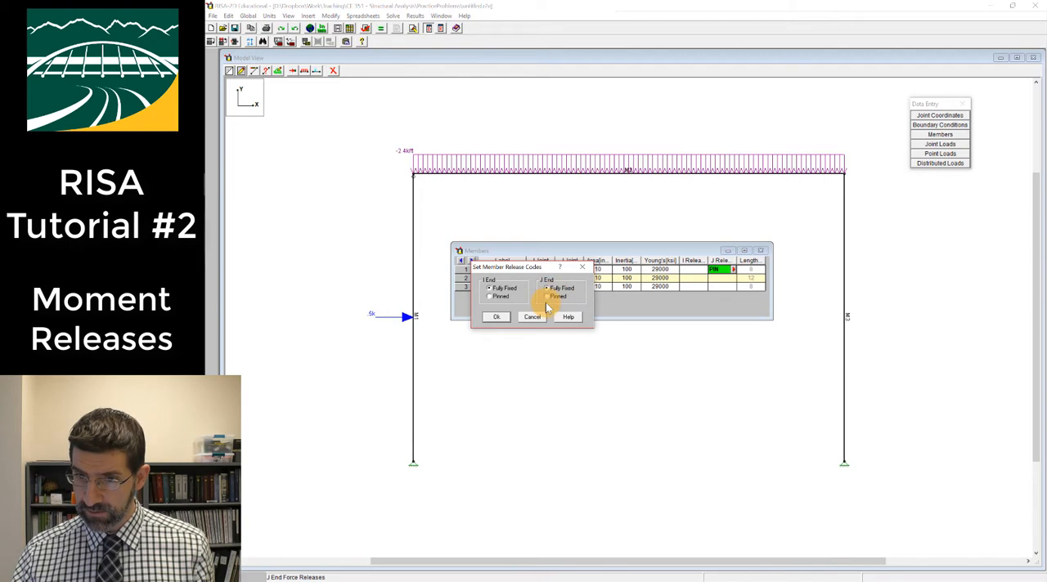
click(497, 317)
Set the I-end release of member M2 to Pinned and close the Members spreadsheet
click(700, 281)
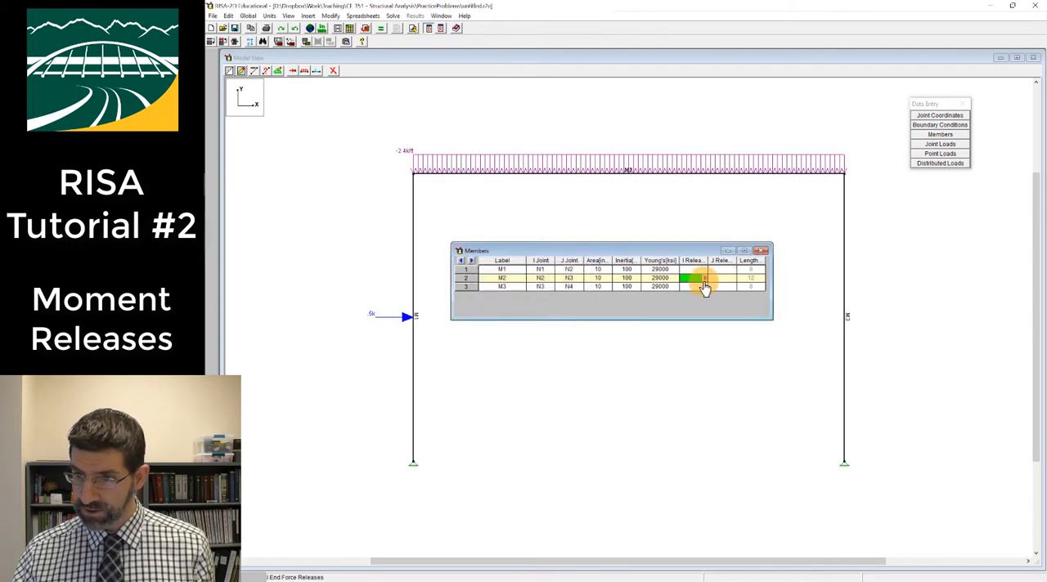
click(703, 279)
click(491, 297)
click(497, 316)
click(722, 269)
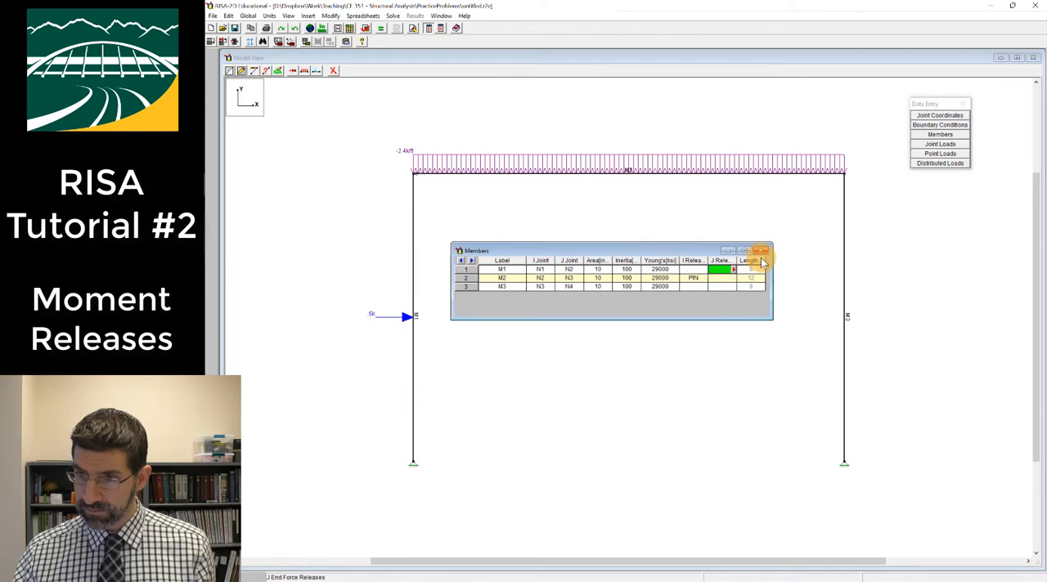
click(762, 250)
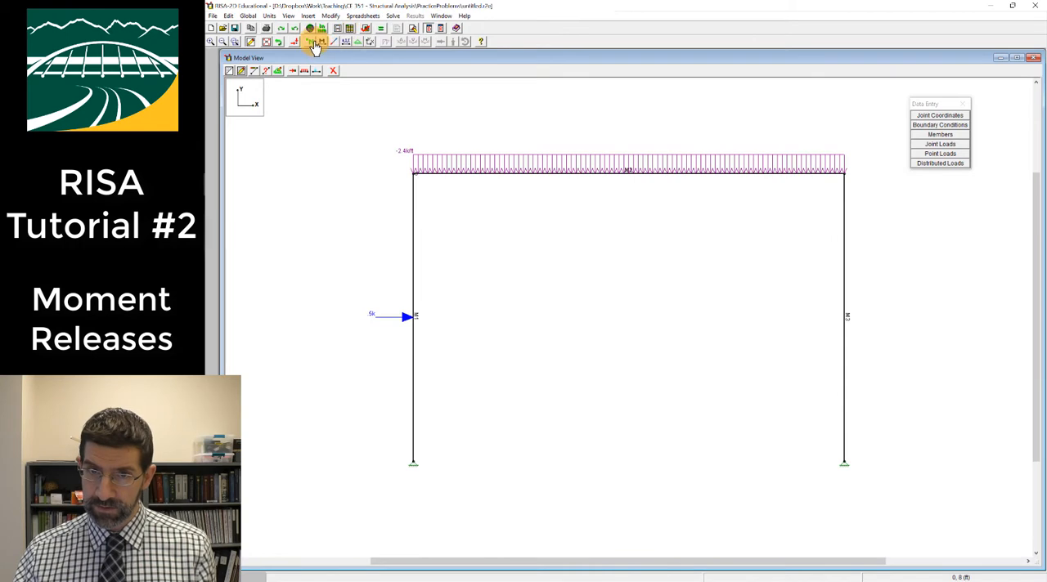
Solve the frame with the I-end release on member M2 and examine the deflected shape and joint deflections
click(383, 27)
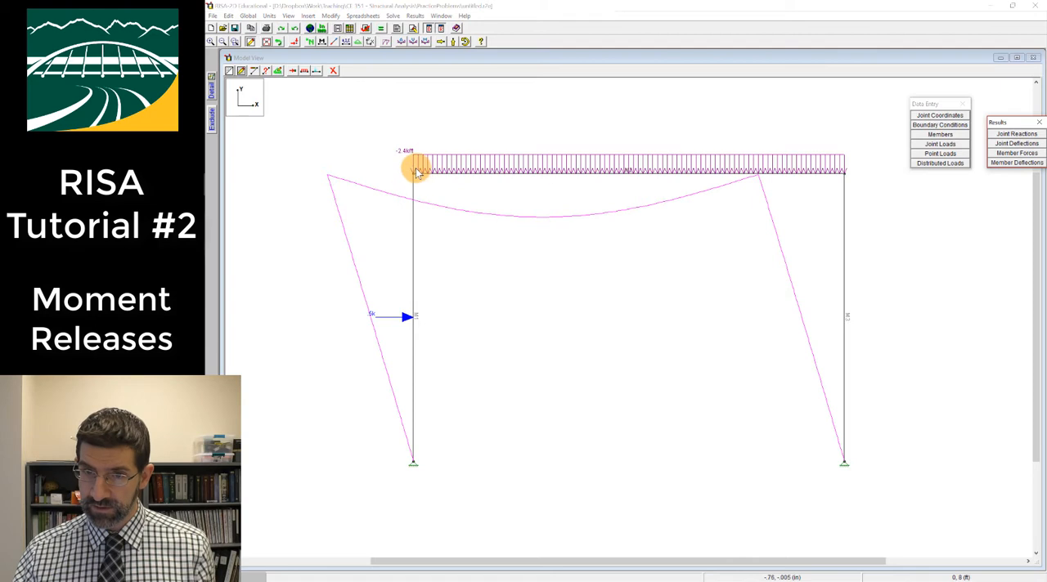
click(1017, 145)
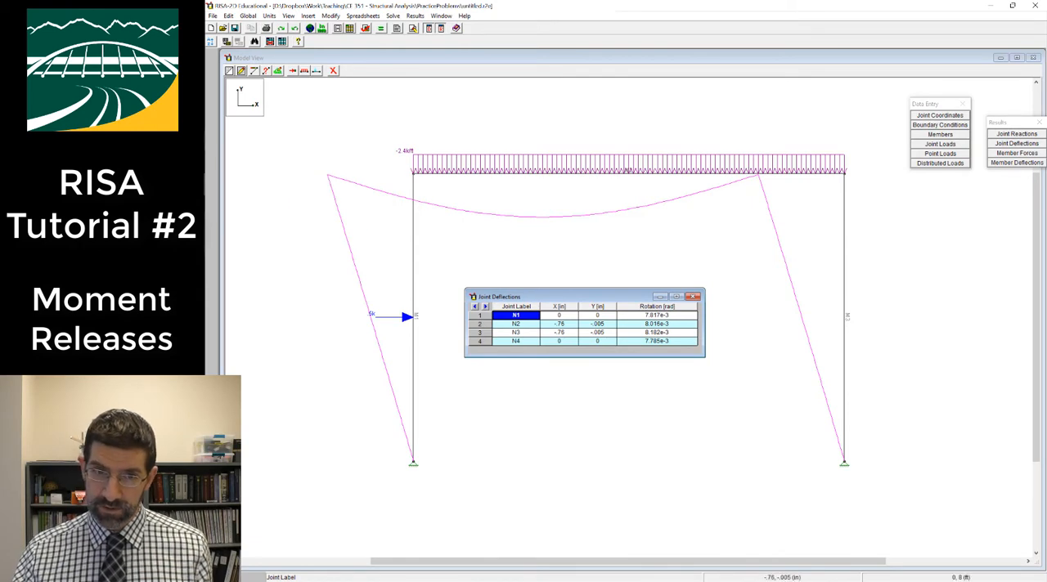
Switch to the Drawboard PDF notes, sketch in red the joint circle attached to the tilted column beside a separate beam end, and return to the RISA-2D model
key(alt+Tab)
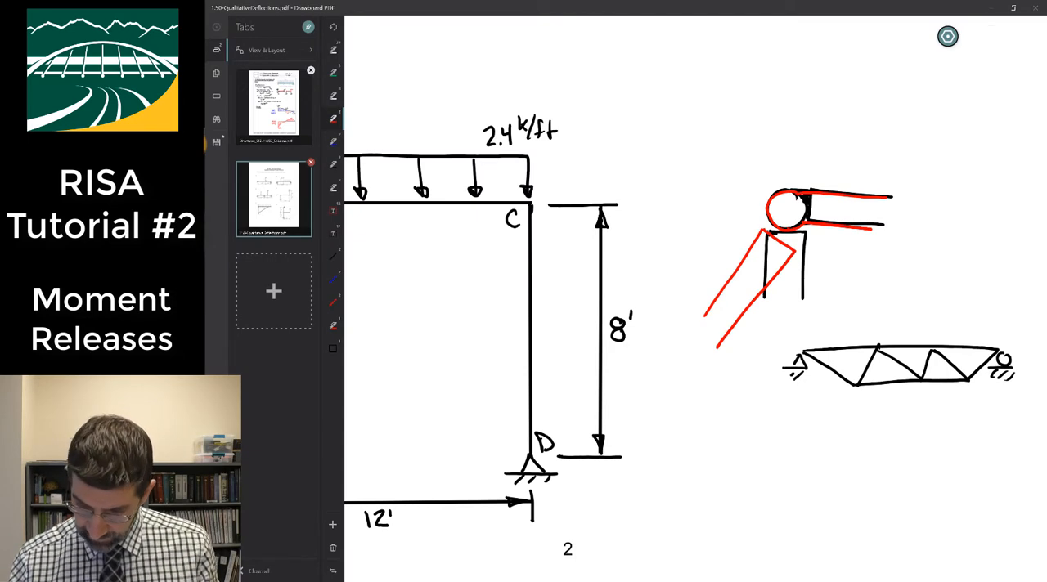
click(837, 226)
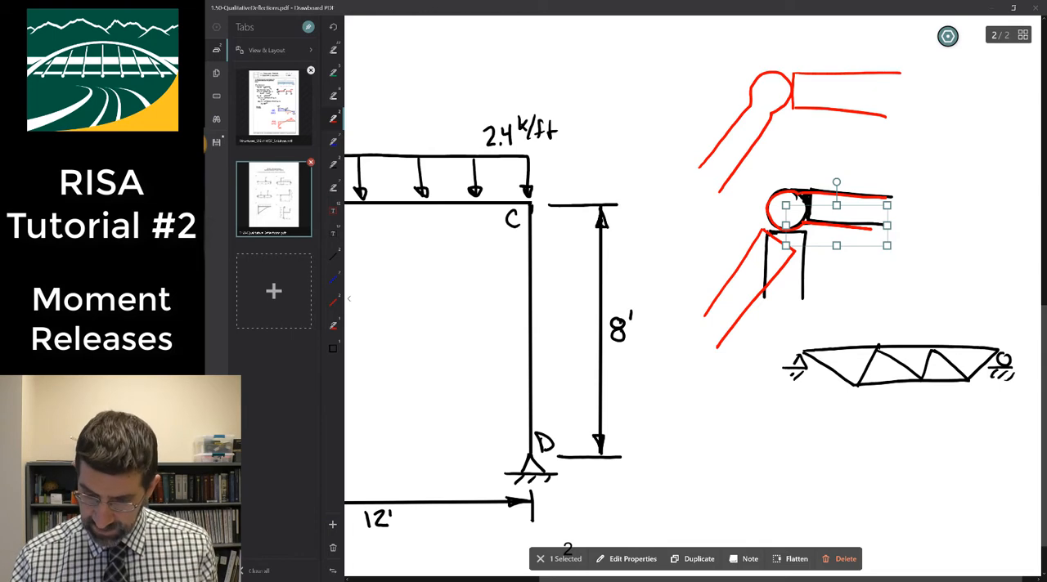
key(Escape)
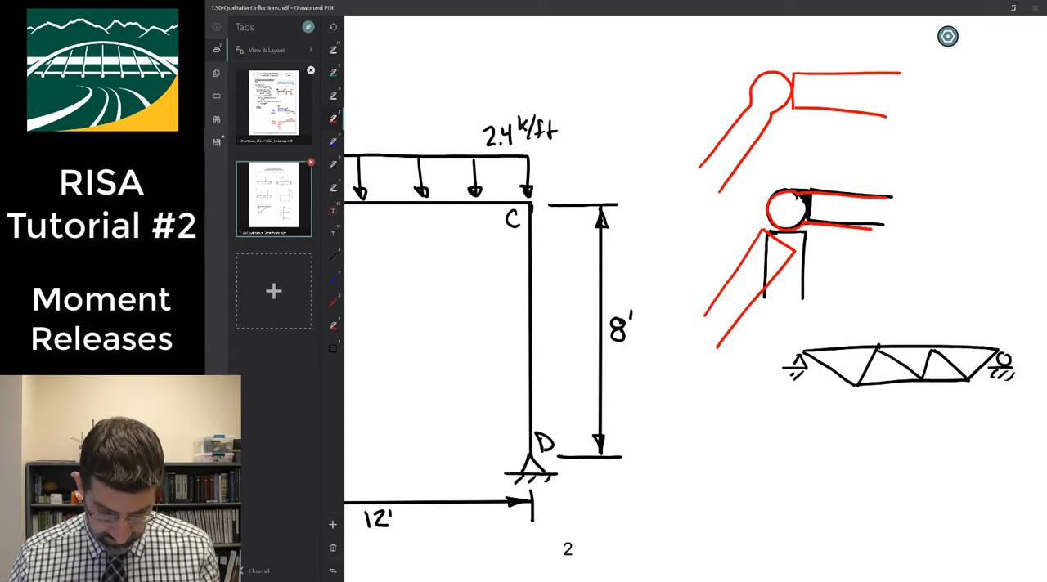
key(alt+Tab)
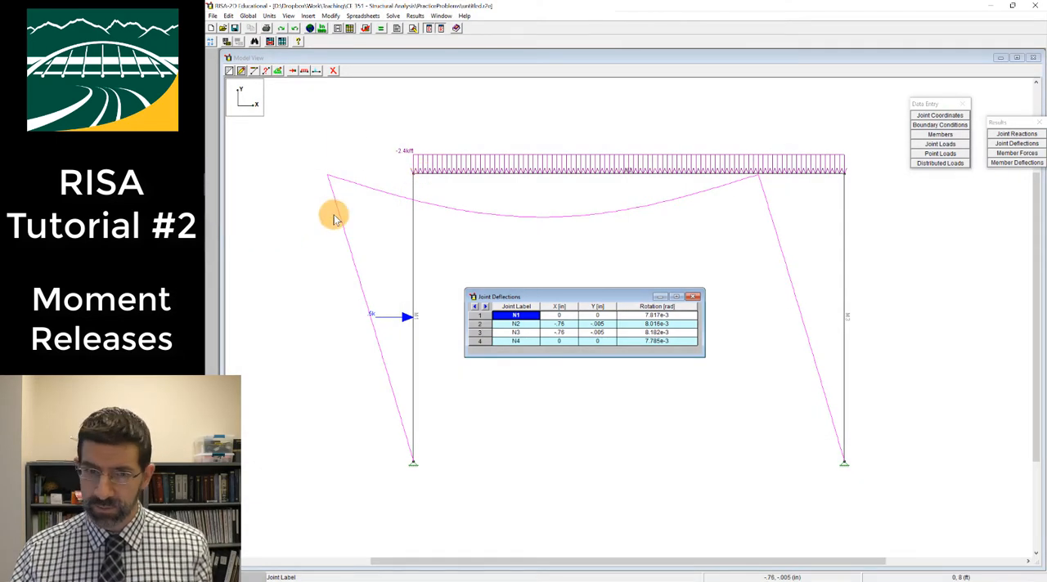
click(413, 238)
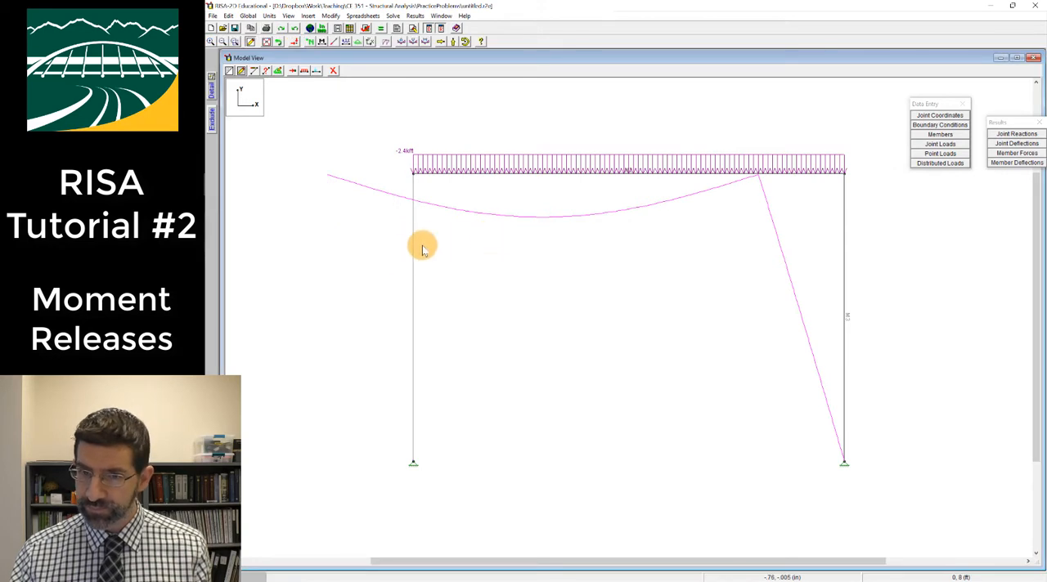
Set the J-end release of member M1 to Pinned in the Members spreadsheet, clearing the current results, and close the spreadsheet
click(940, 134)
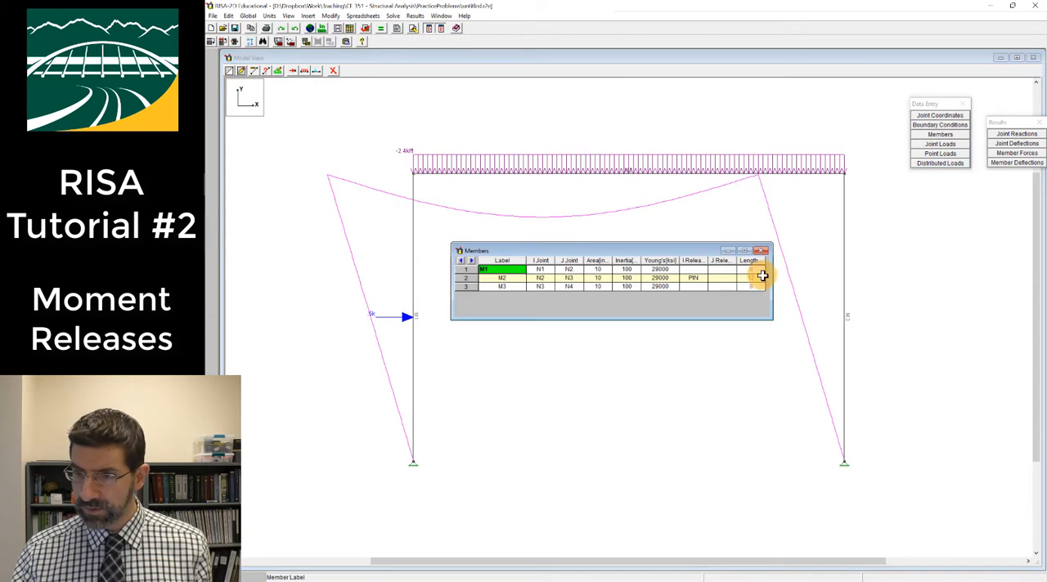
click(722, 269)
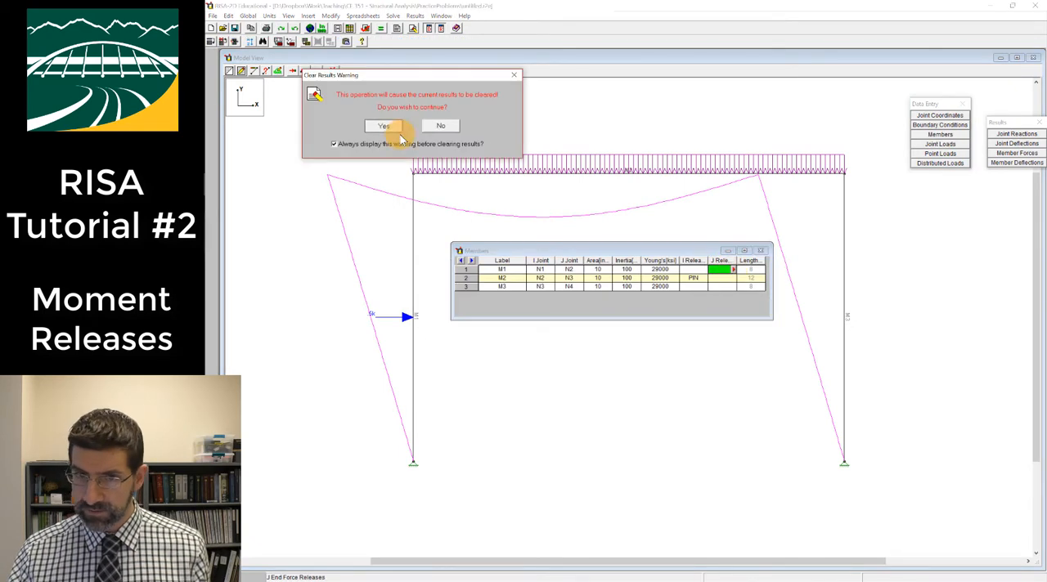
click(354, 126)
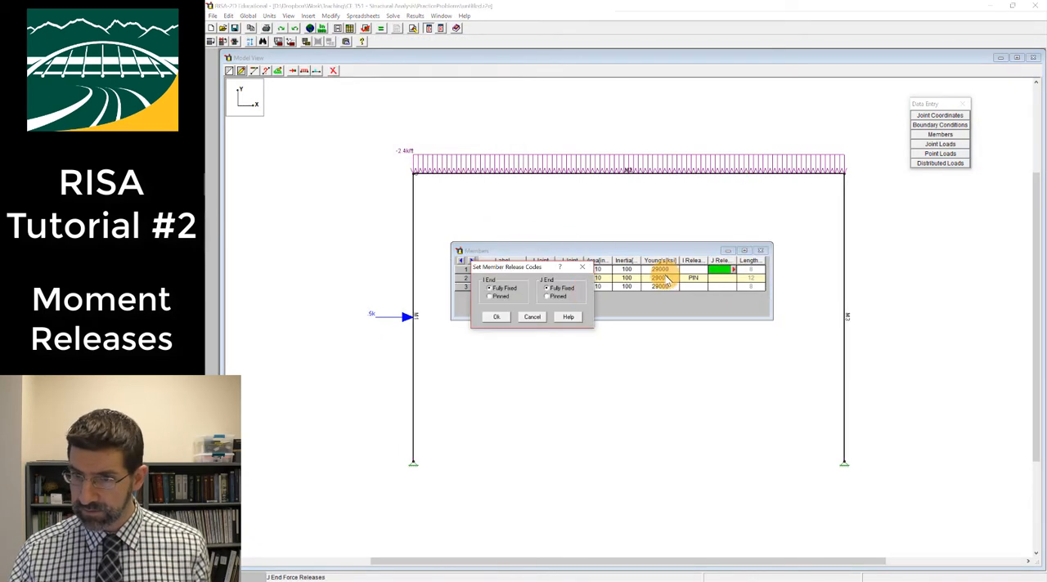
click(548, 296)
click(496, 316)
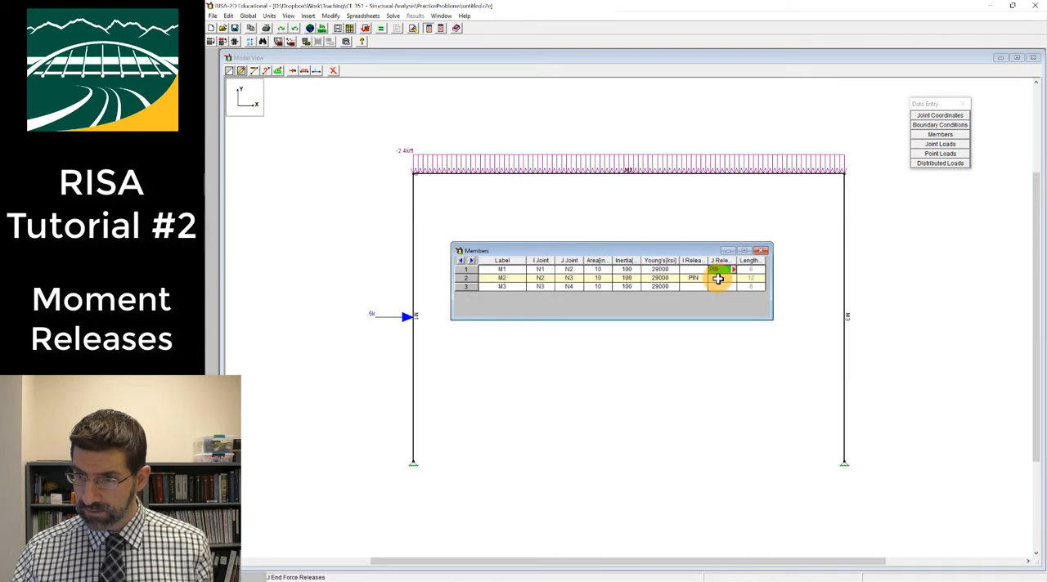
click(761, 250)
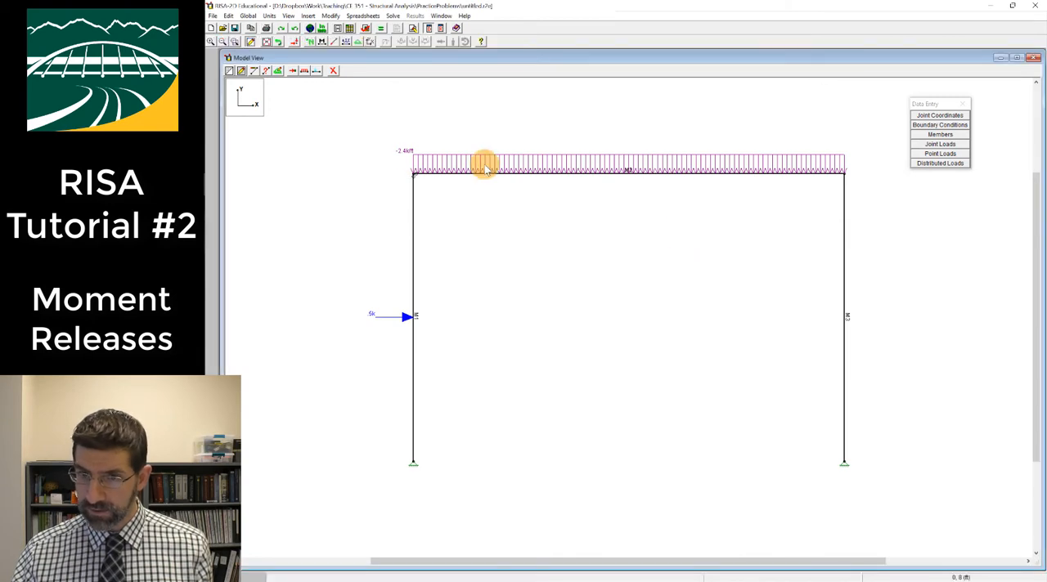
Solve the frame with both member ends released at joint B and check the rotation of joint N2
click(413, 27)
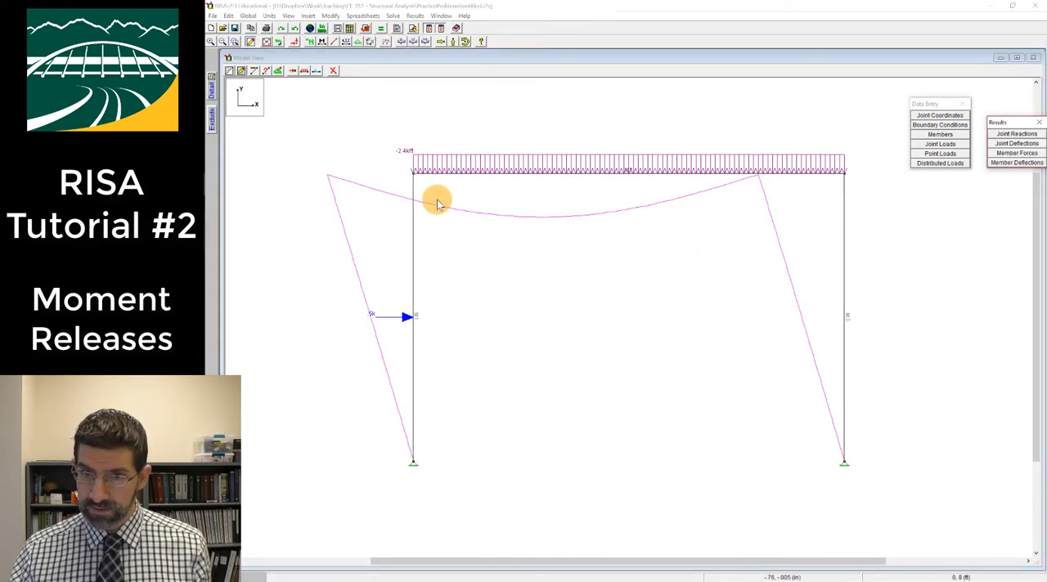
click(1006, 144)
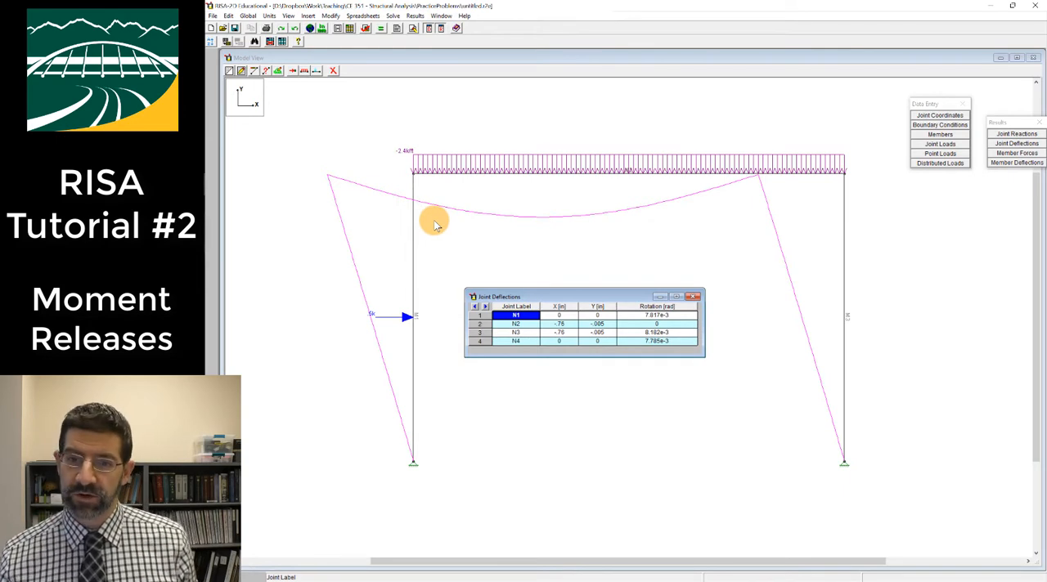
click(661, 324)
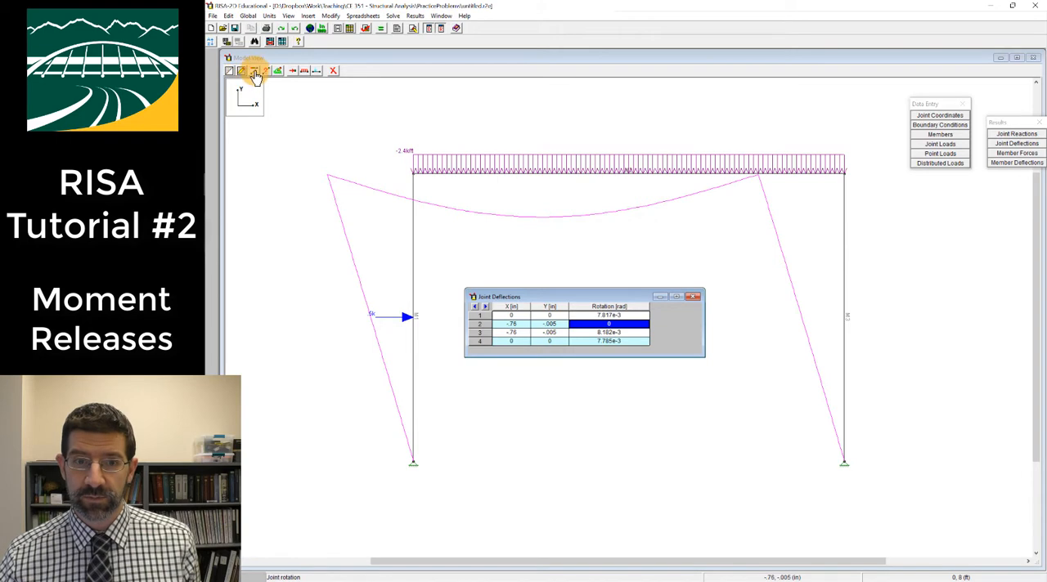
Open the detail report for member M2, inspect its enlarged deflection diagram, and close both windows
click(429, 164)
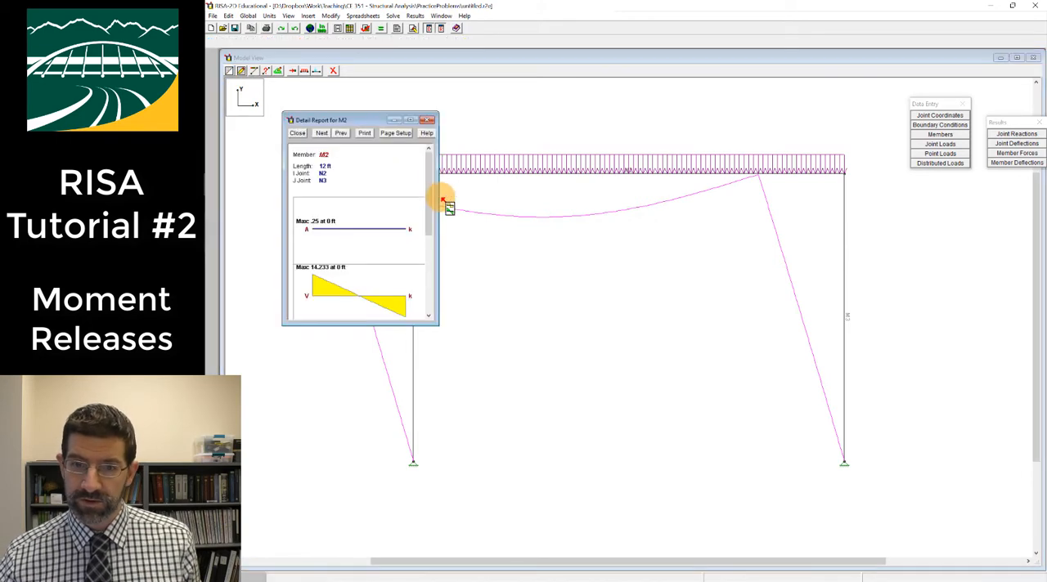
drag(428, 210, 429, 289)
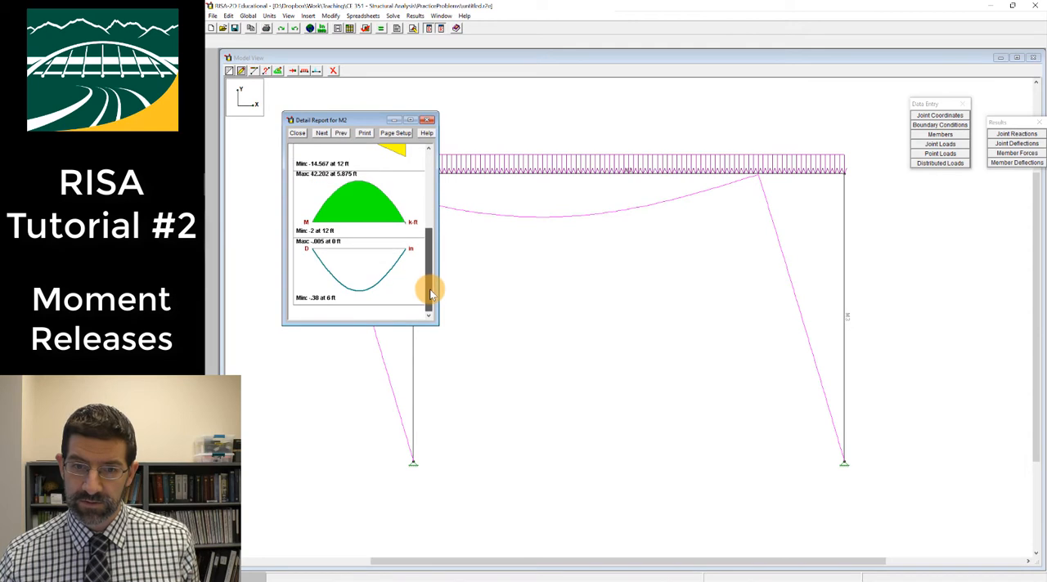
double_click(325, 263)
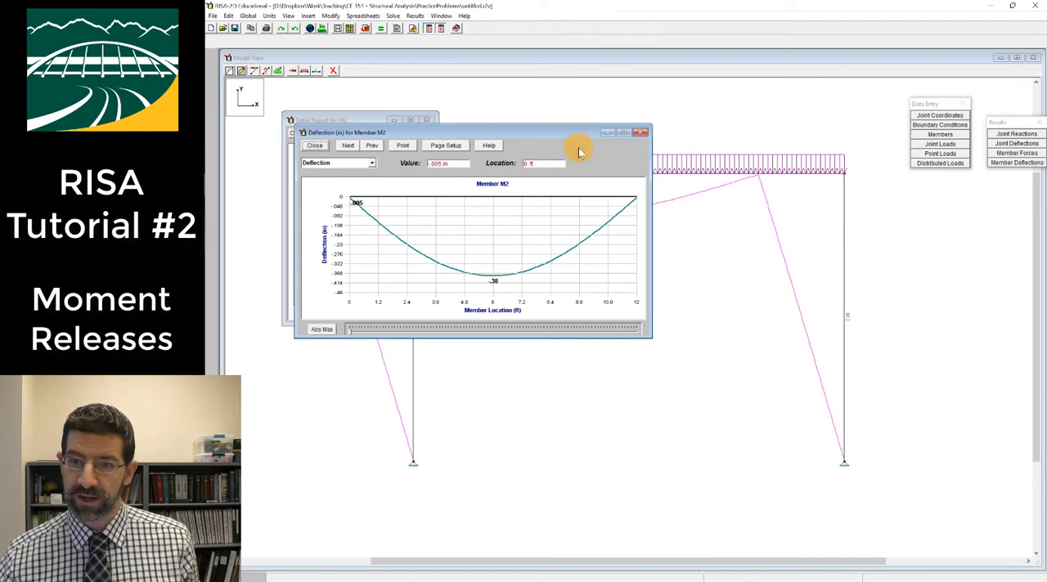
click(643, 134)
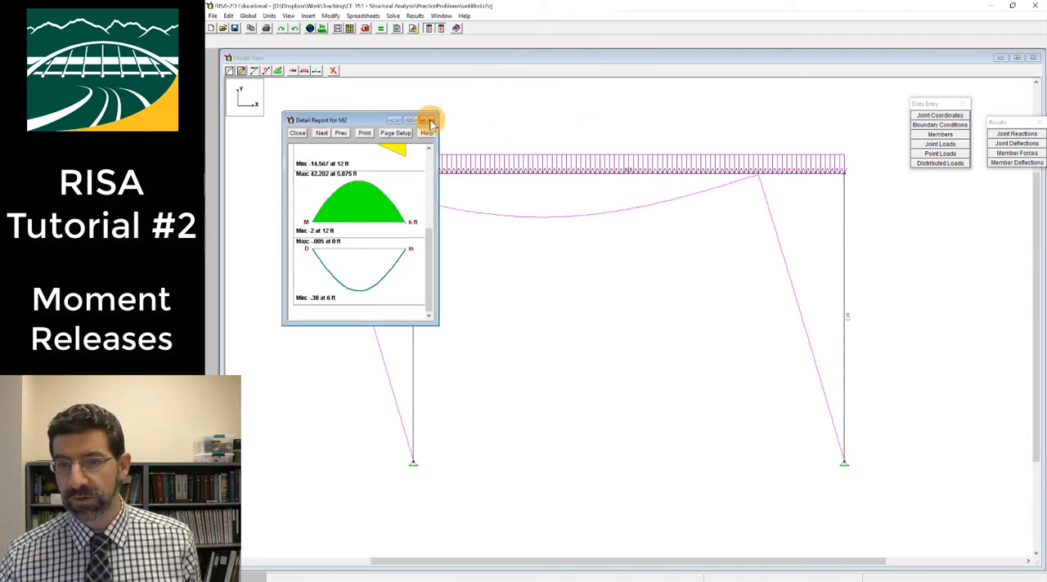
click(427, 121)
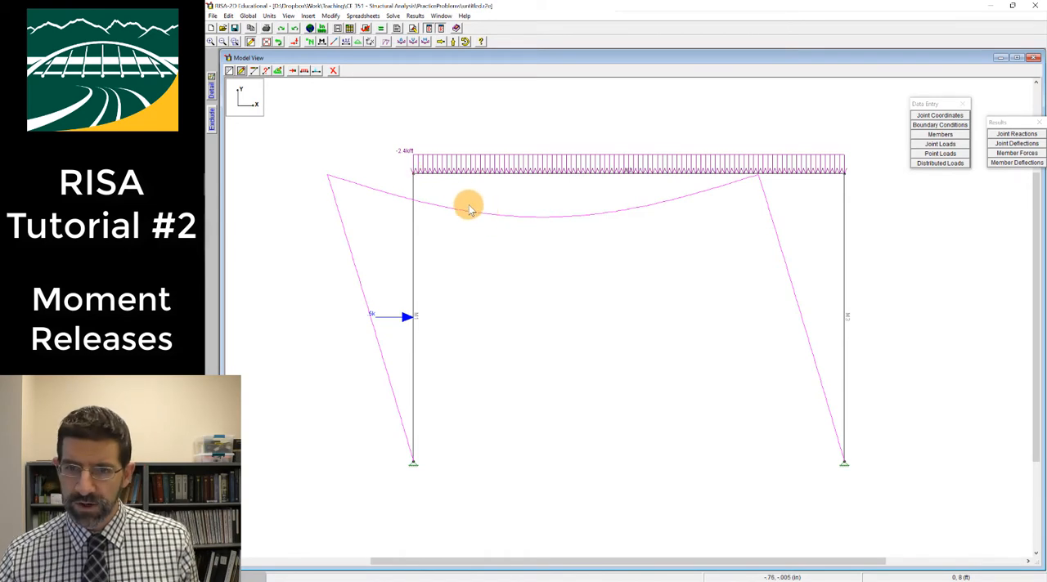
Create an additional model view beside the main frame view and display the member axial force diagrams in it
click(222, 42)
click(223, 42)
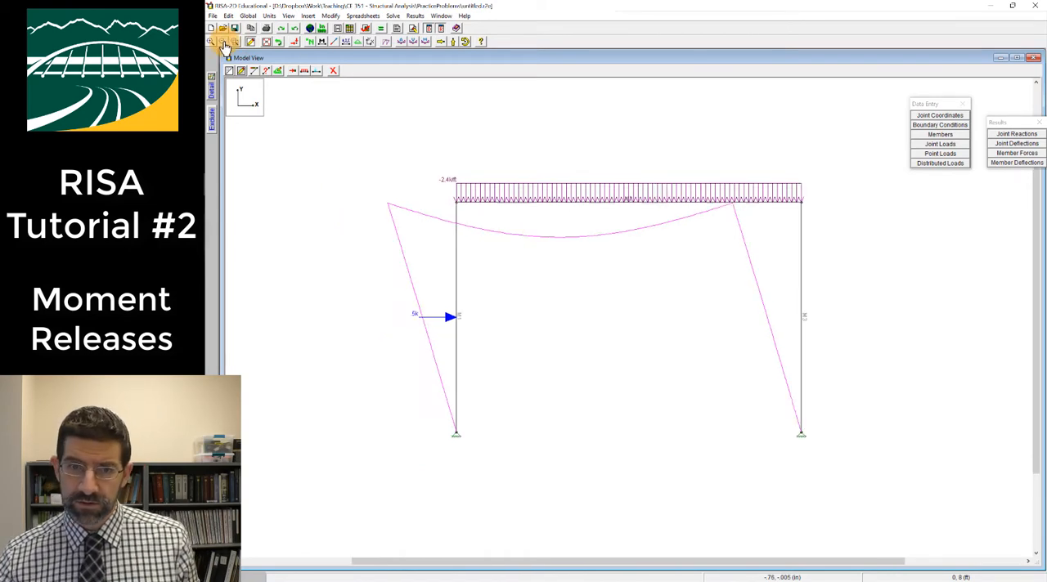
click(222, 42)
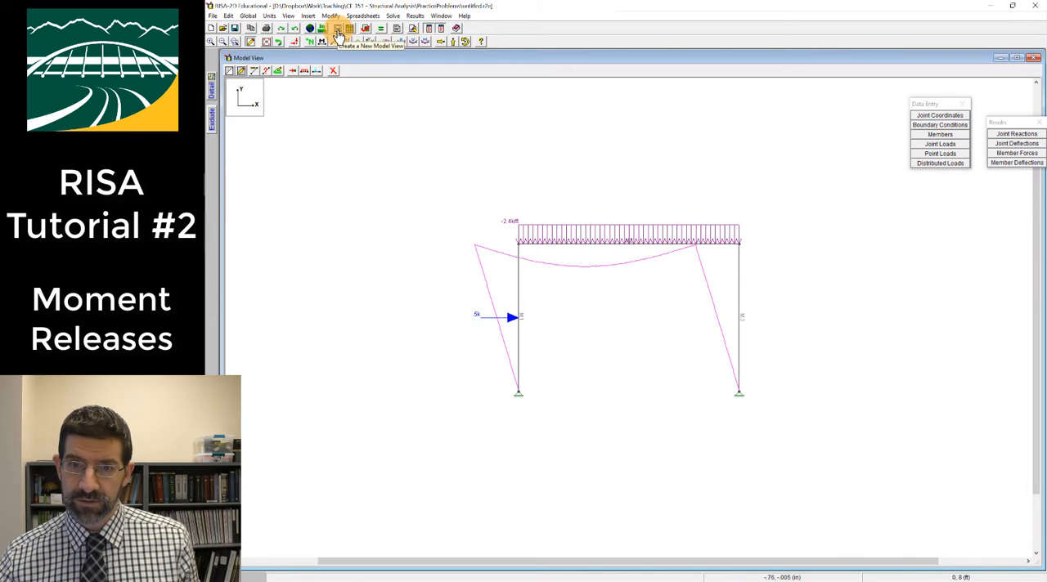
click(338, 30)
drag(404, 146, 334, 131)
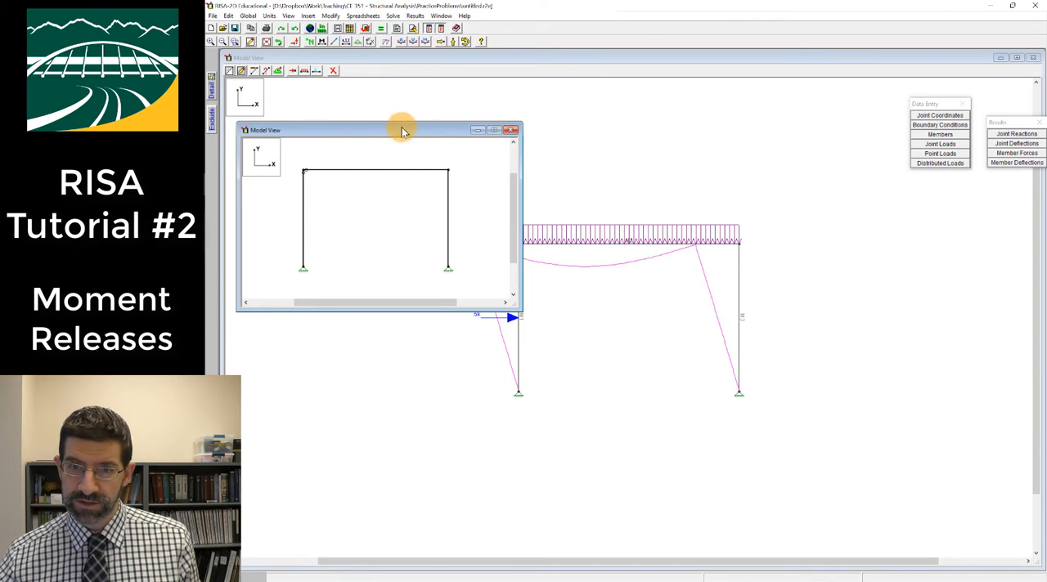
click(401, 42)
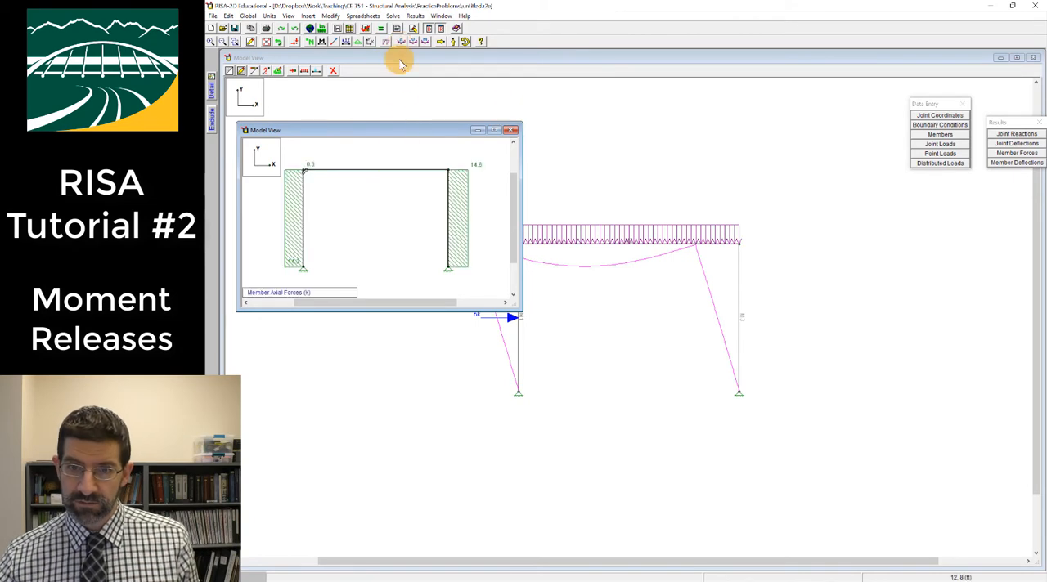
drag(379, 135, 371, 132)
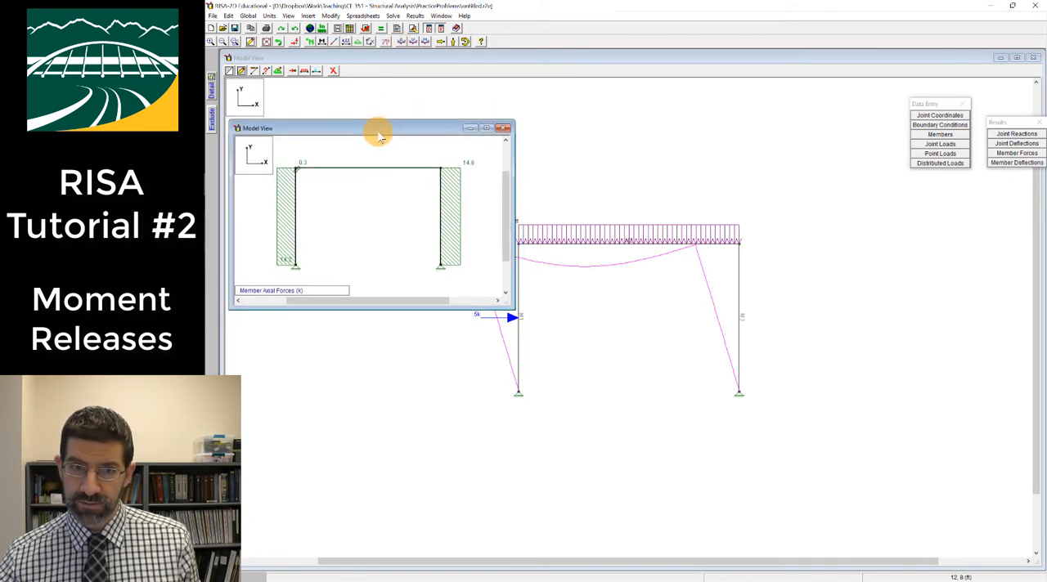
Add another model view below the axial force view and display the member shear force diagrams in it
click(338, 28)
drag(414, 169, 323, 323)
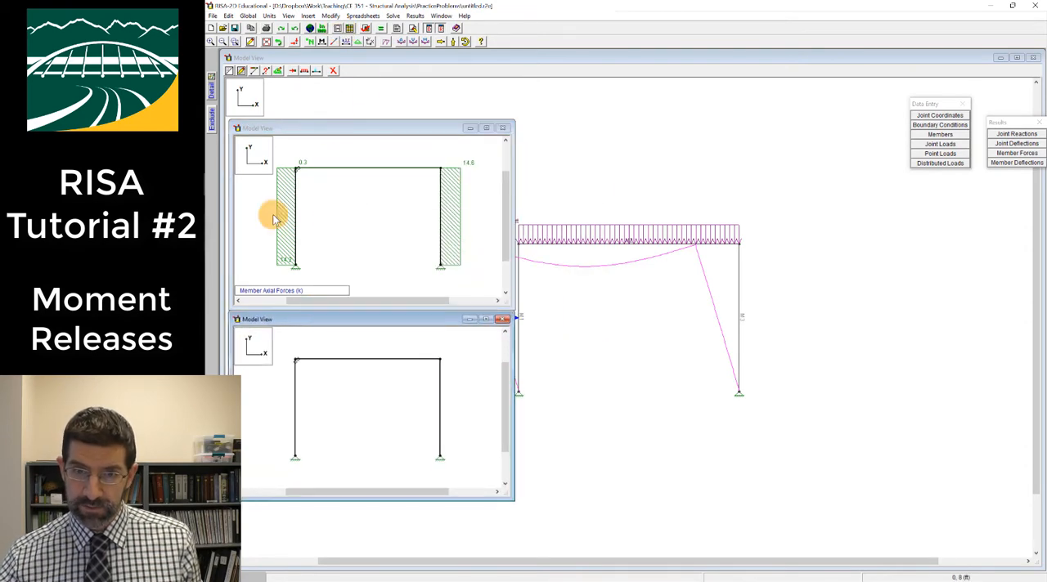
click(414, 41)
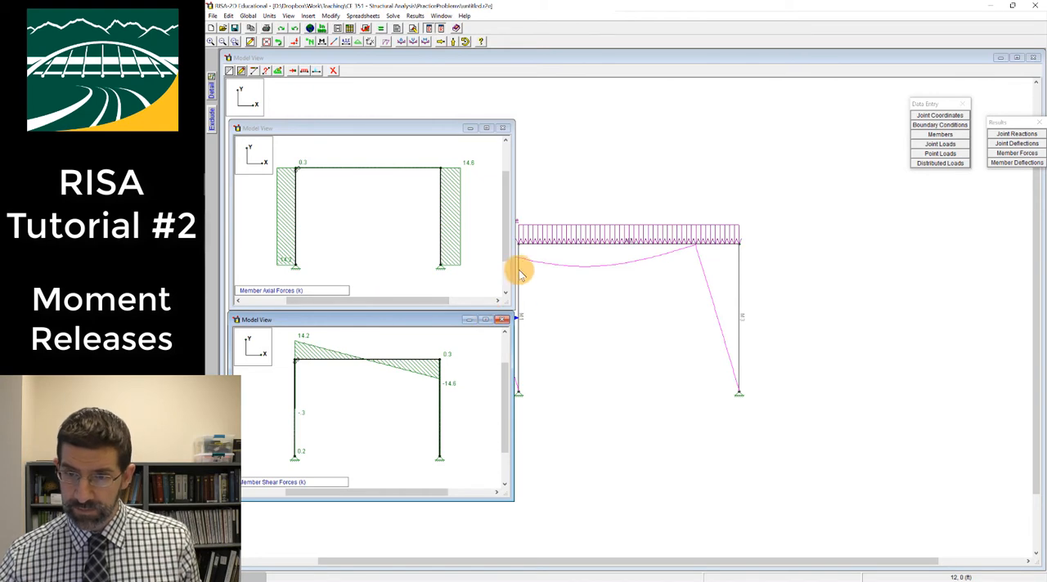
Set the magnitude of the point load on member M1 to 3 k and close the Member Point Loads spreadsheet
click(618, 202)
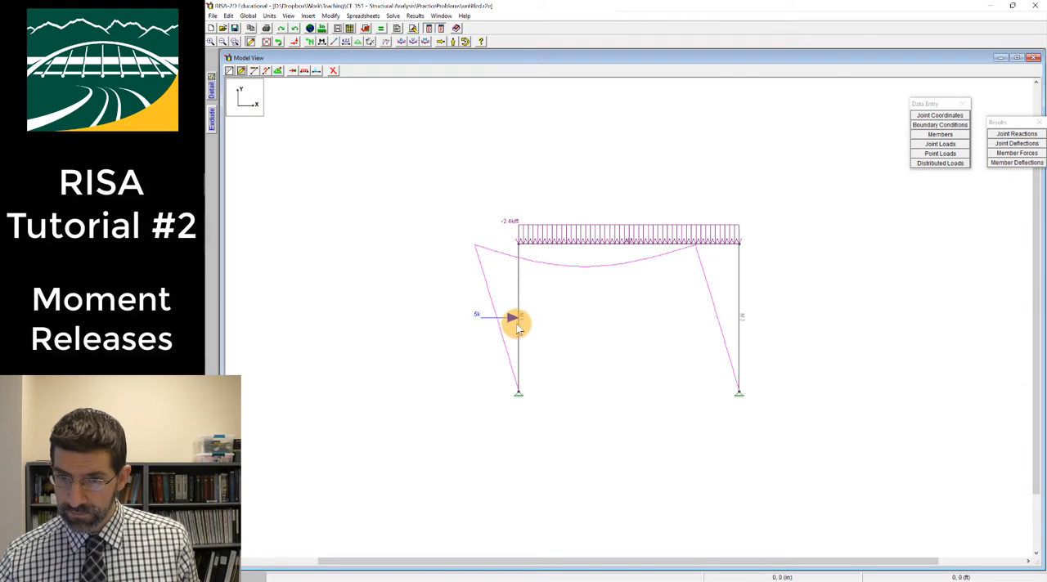
click(945, 170)
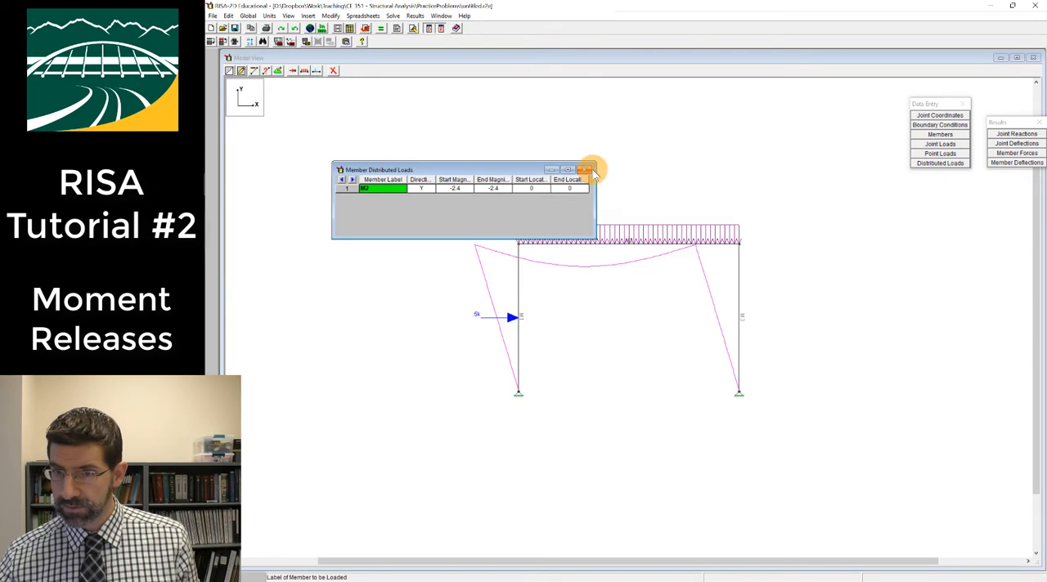
click(589, 169)
click(940, 153)
click(468, 200)
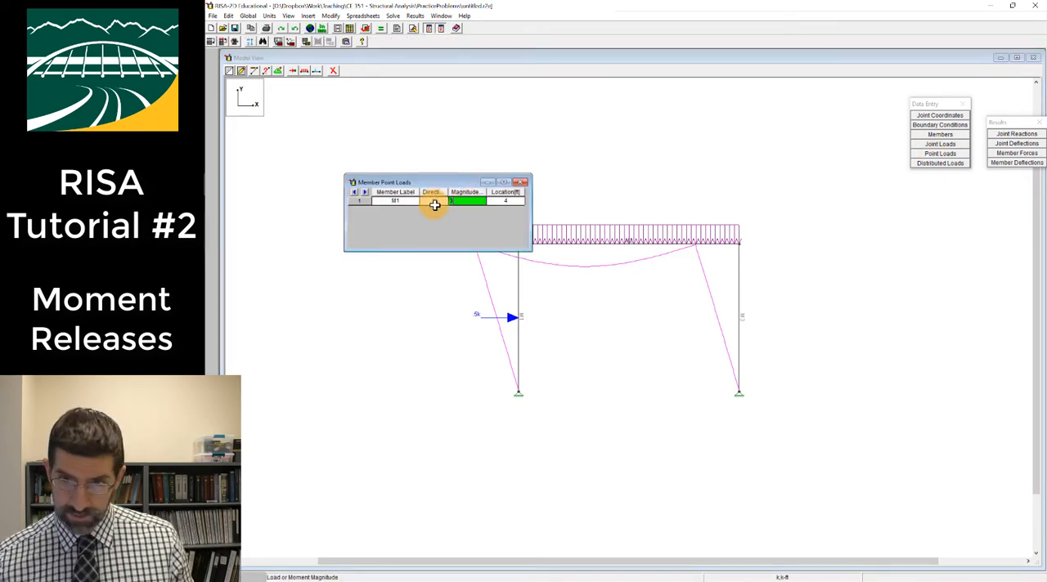
click(500, 200)
key(Return)
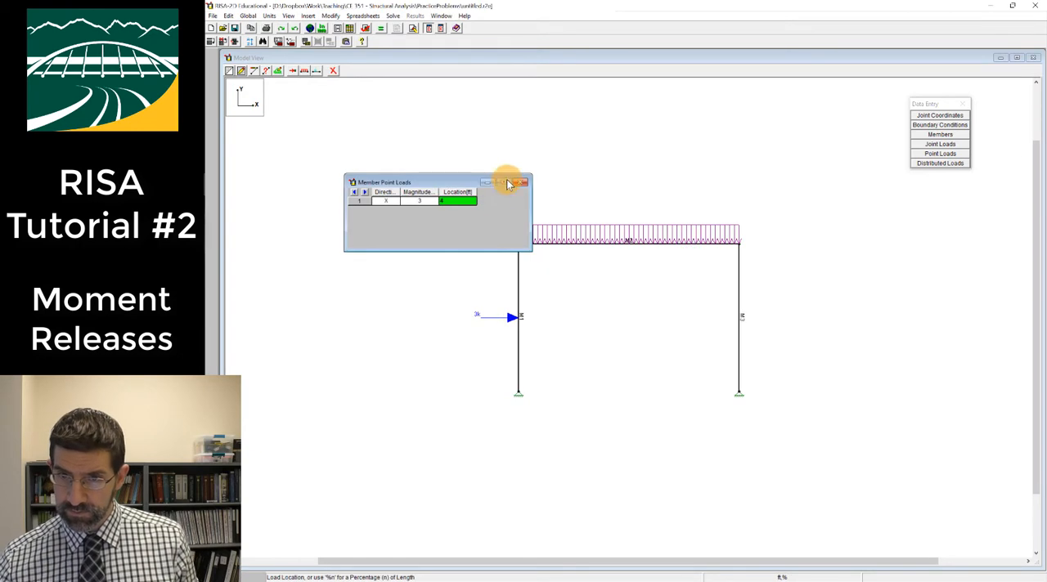
click(520, 182)
Solve the frame under the revised point load and close the original large model view
click(382, 29)
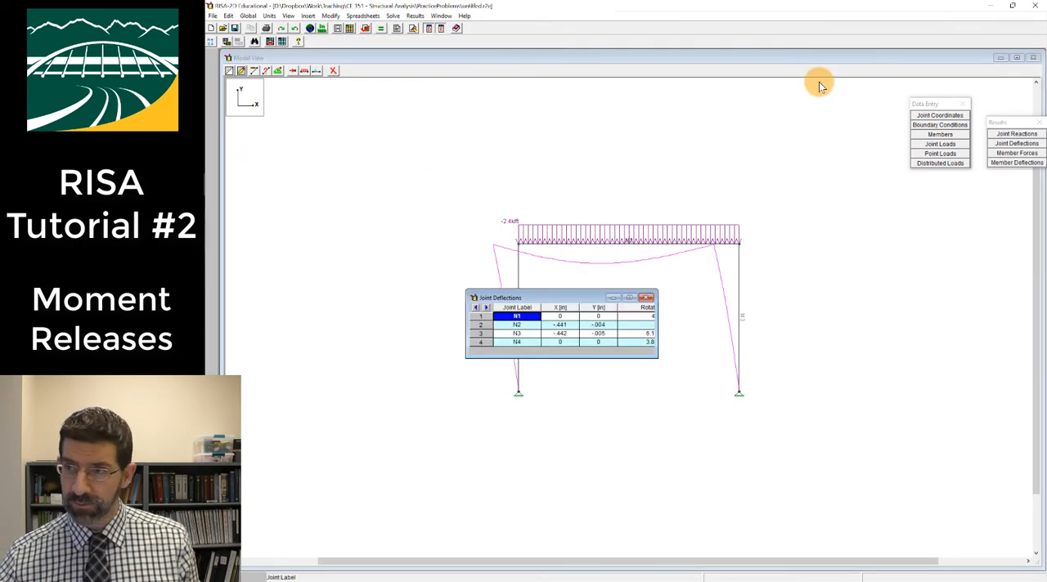
click(1017, 58)
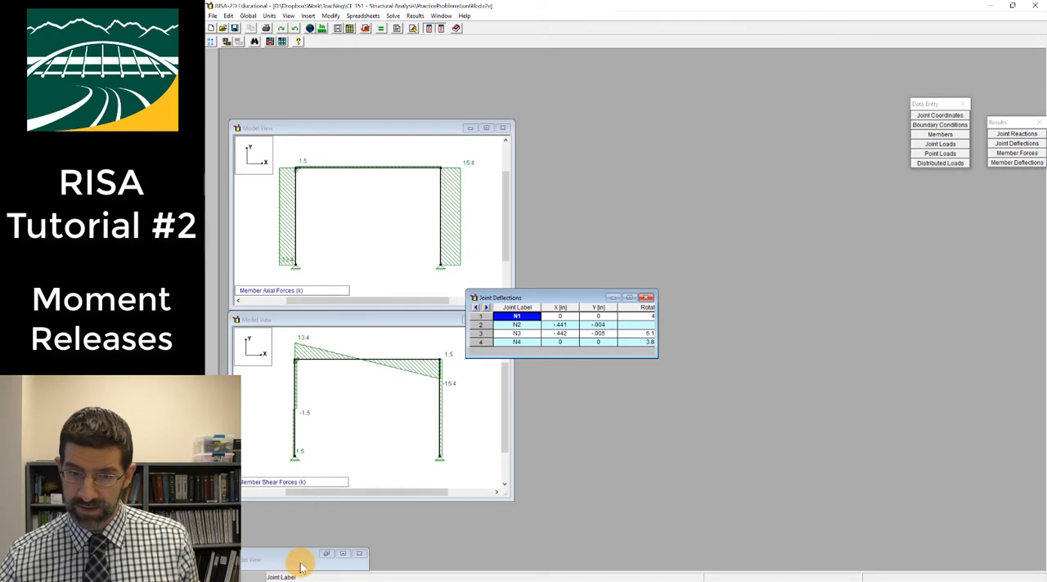
drag(280, 558, 601, 113)
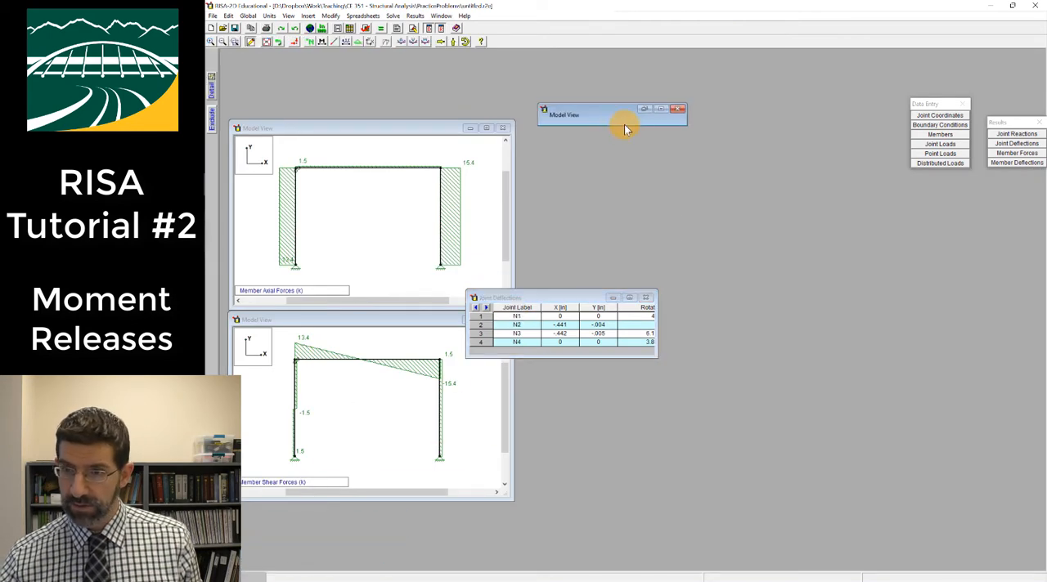
click(679, 110)
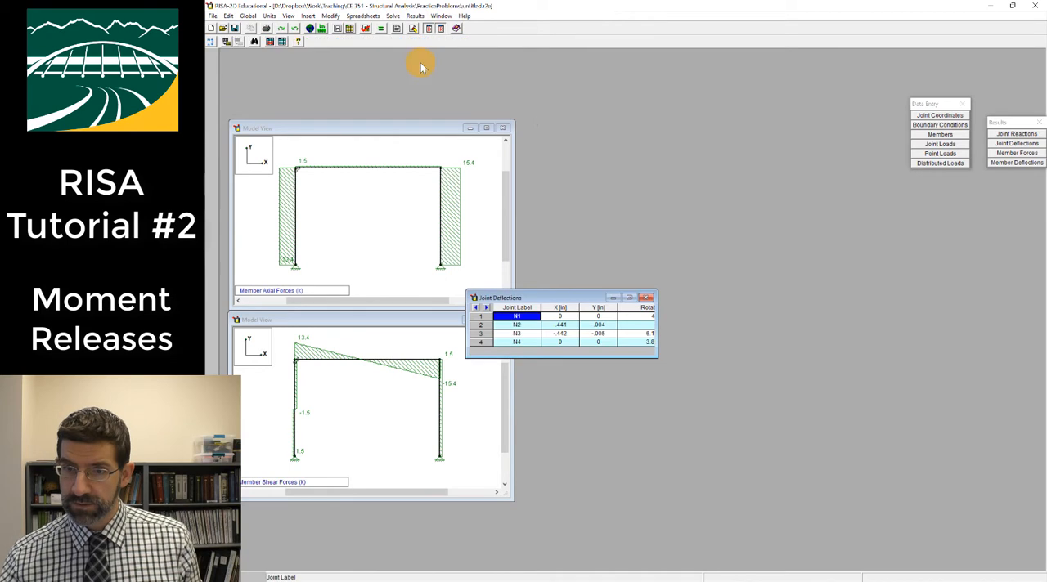
Add a model view beside the member axial force view and display the member bending moment diagrams in it
click(335, 28)
drag(437, 213, 574, 94)
drag(436, 127, 445, 77)
click(573, 133)
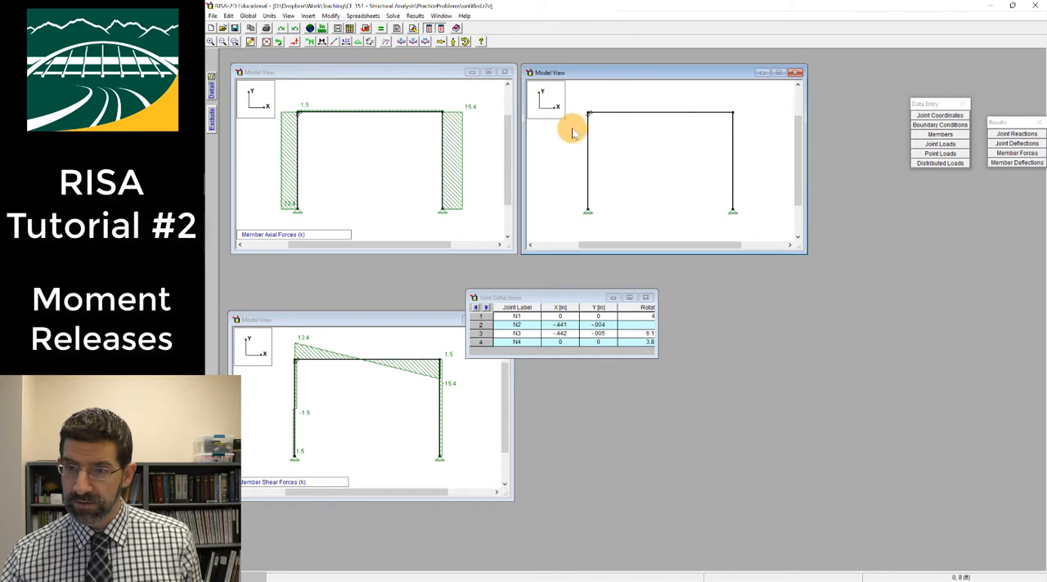
click(425, 41)
Close the Joint Deflections results and add a fourth model view beside the realigned shear force view, showing the deflected shape
drag(410, 320, 442, 274)
click(645, 297)
click(336, 28)
drag(550, 227, 692, 271)
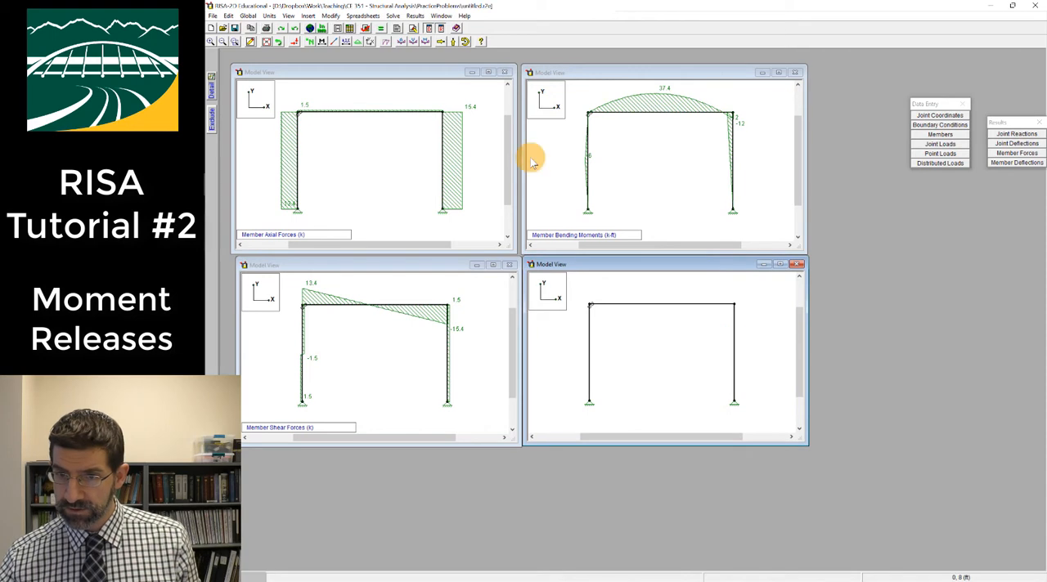
click(391, 41)
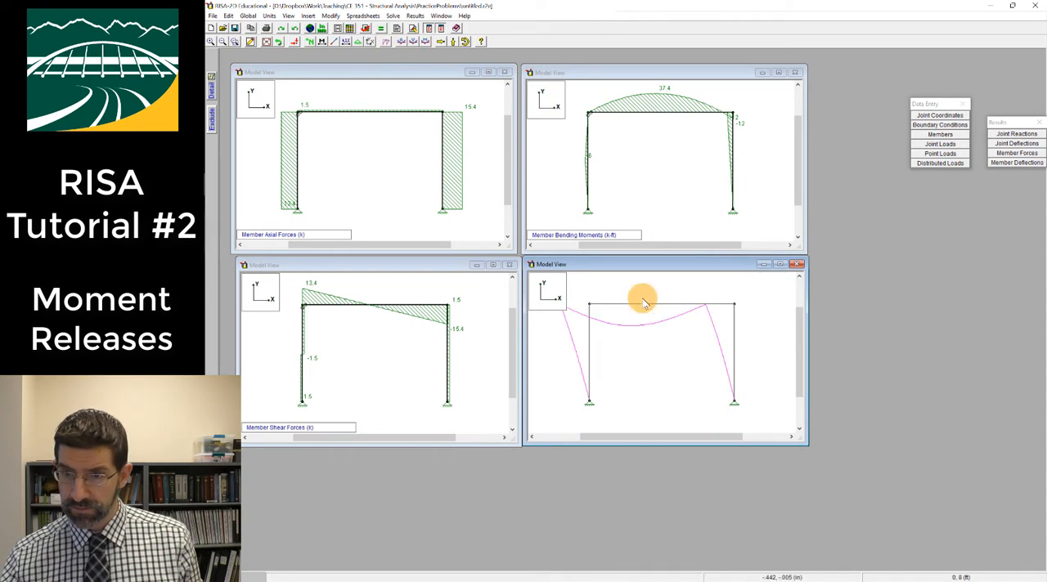
Label the joints in the axial force view, the members in the bending moment view and the section properties in the shear force view
click(364, 151)
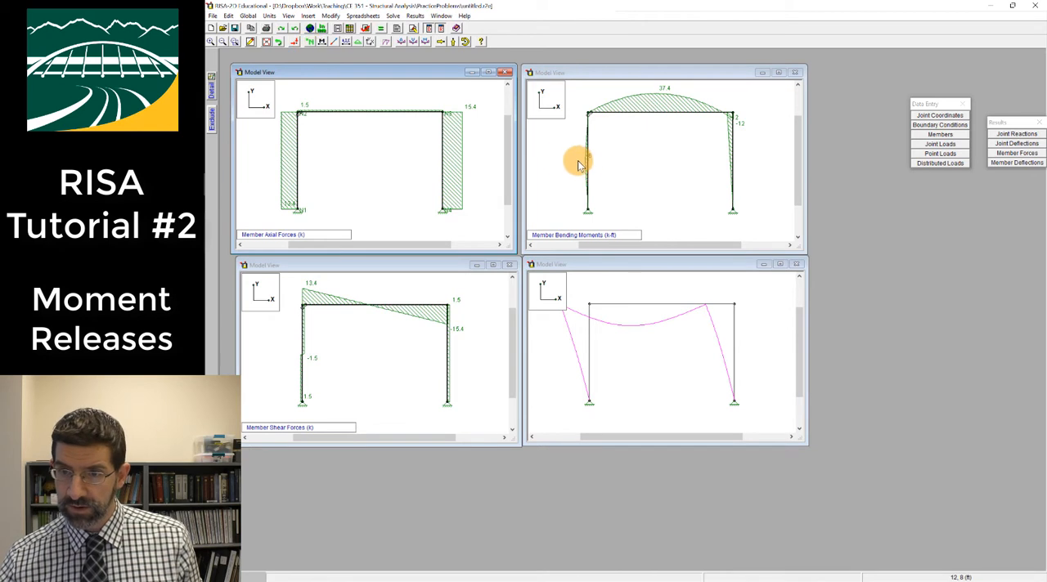
click(588, 164)
click(327, 49)
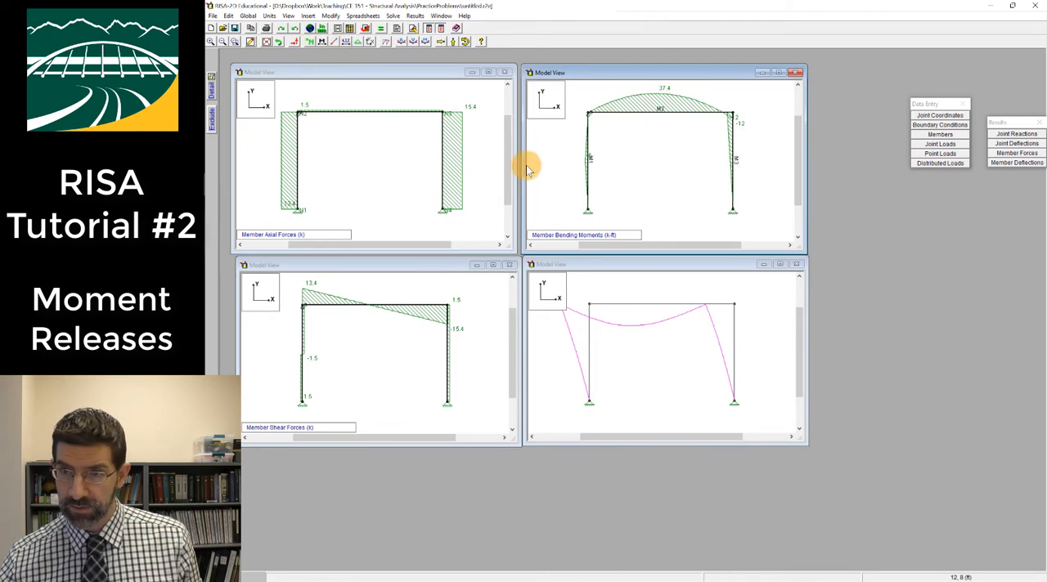
click(475, 304)
click(347, 46)
Display the support reactions in the deflected shape view and align the axial force view with the shear force view
click(622, 354)
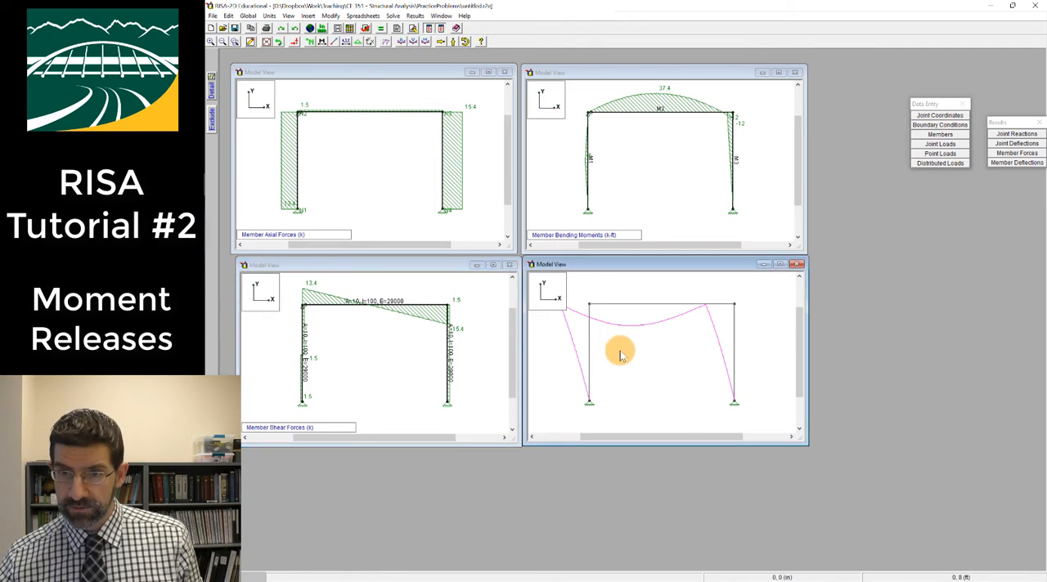
click(452, 42)
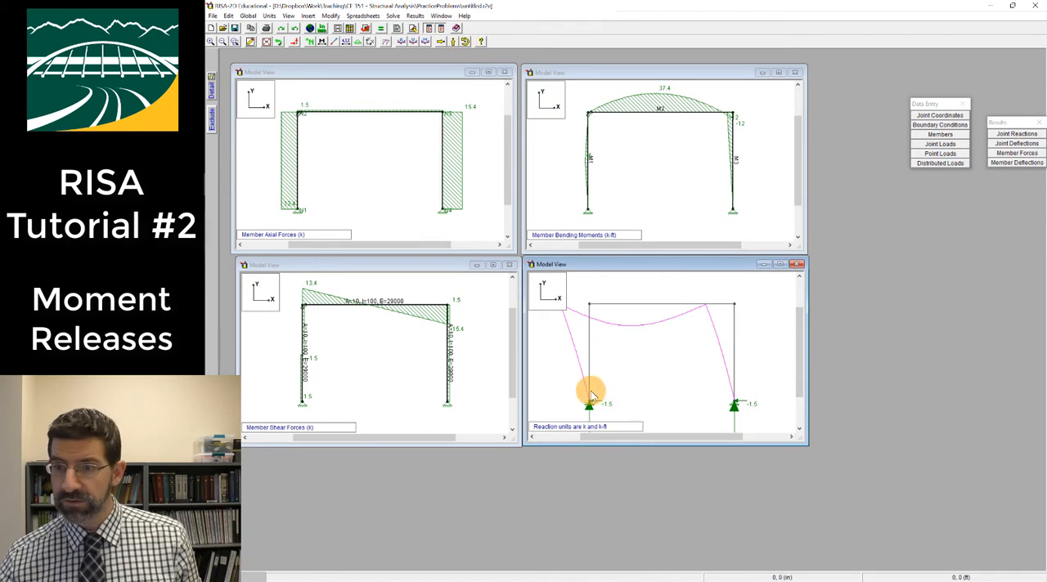
drag(446, 76, 451, 74)
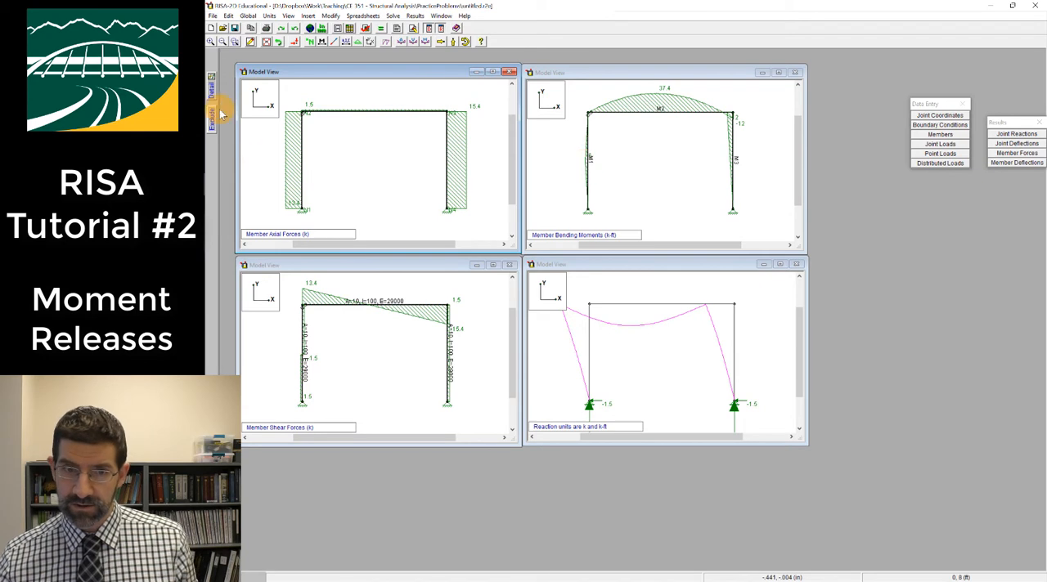
Examine the detail report for member M1 and its enlarged moment diagram, and close both windows
click(584, 156)
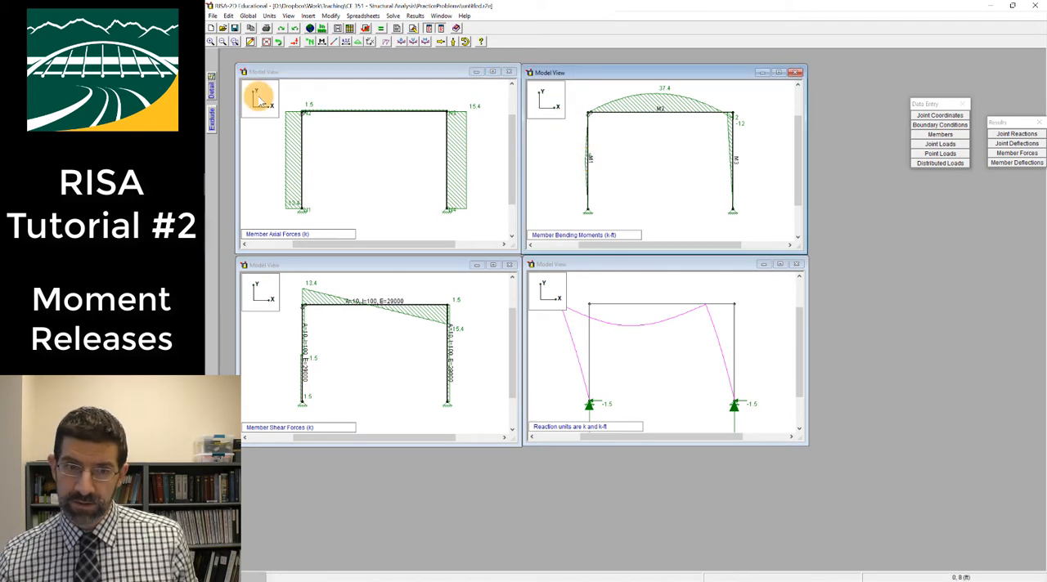
click(211, 98)
click(587, 167)
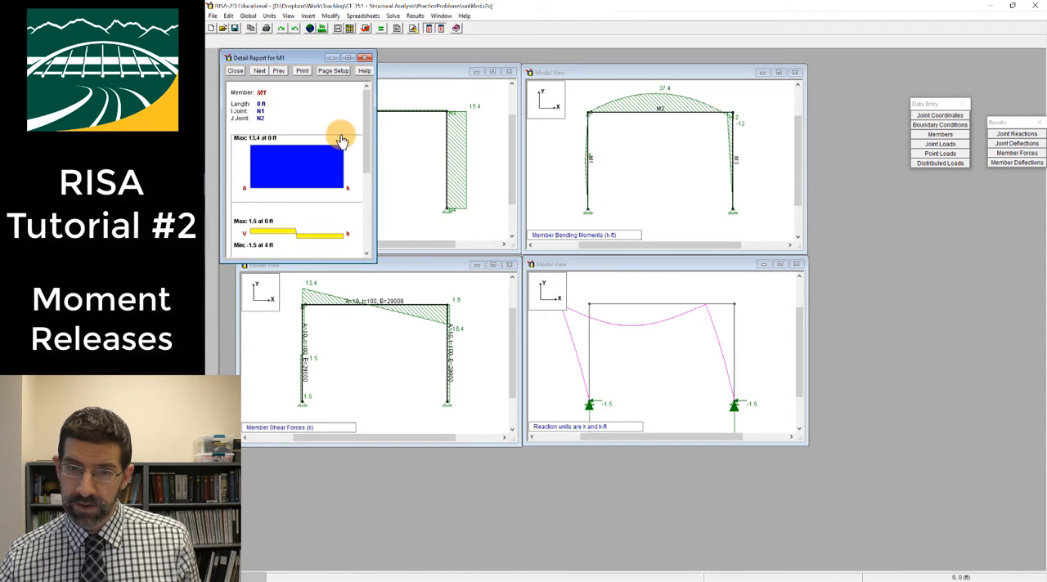
drag(372, 260, 500, 473)
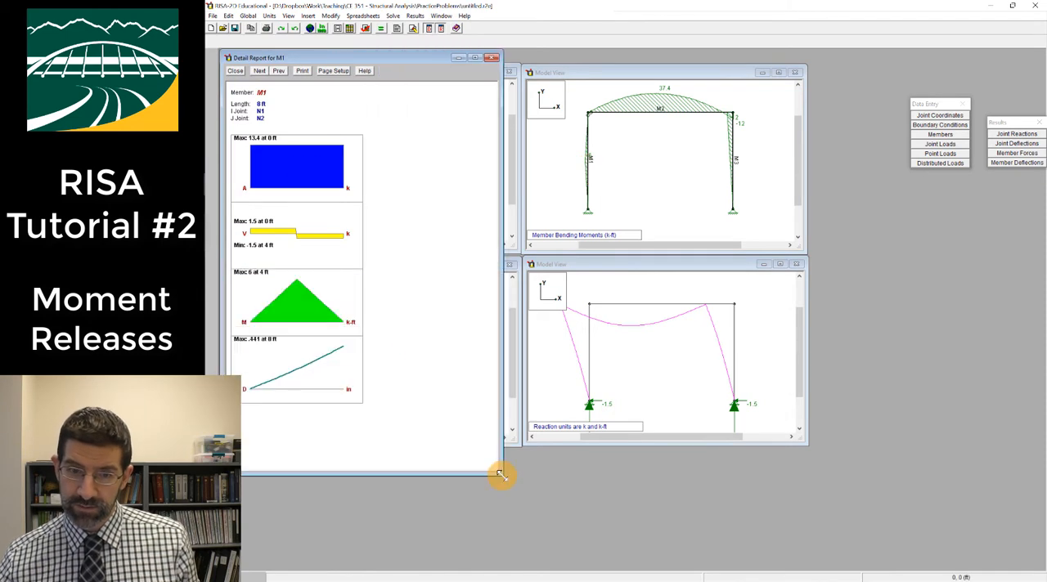
double_click(297, 302)
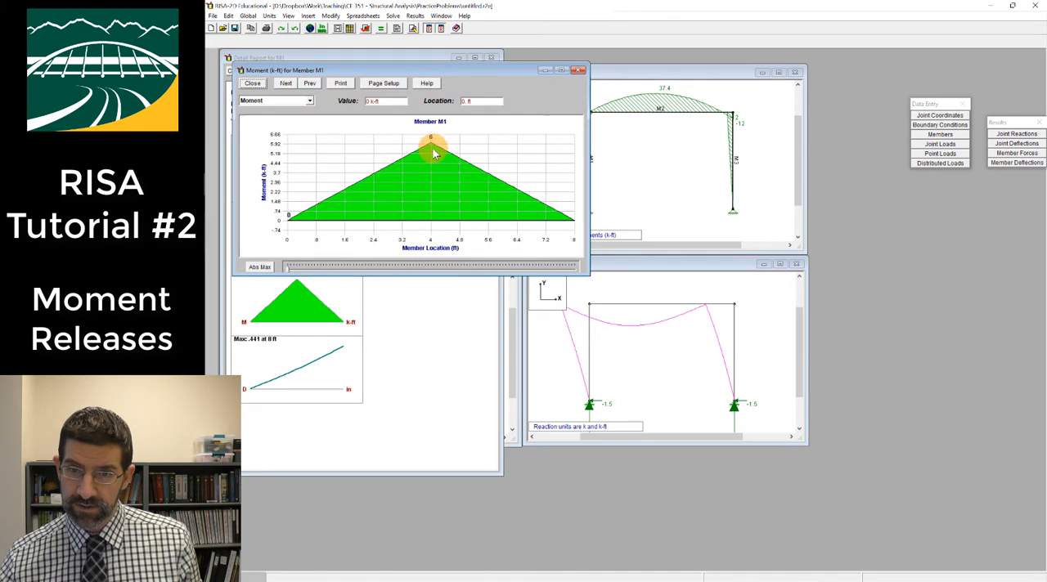
click(579, 70)
click(493, 59)
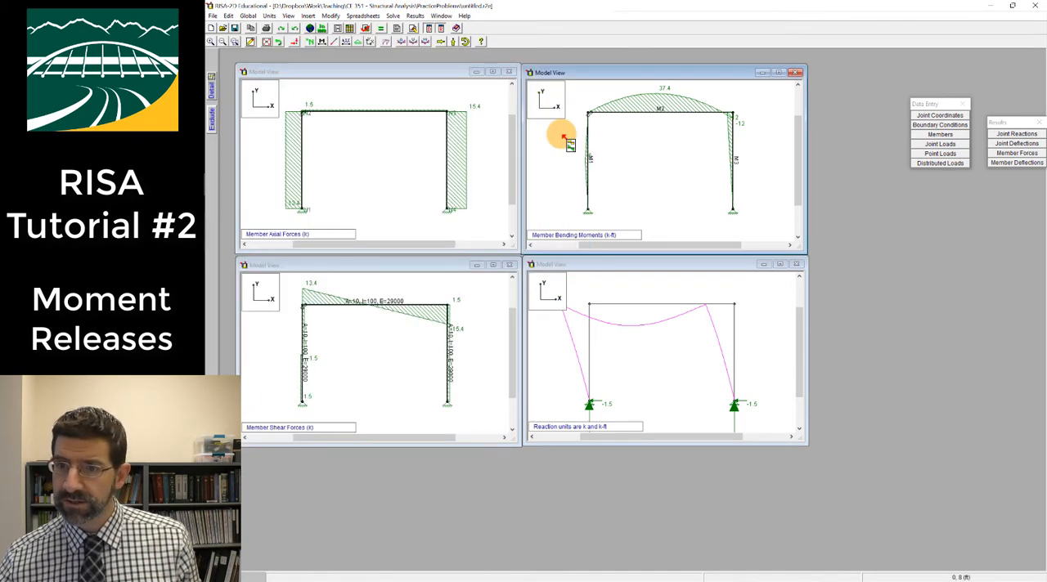
Set the force units of the model to lbs, converting the existing data
click(376, 94)
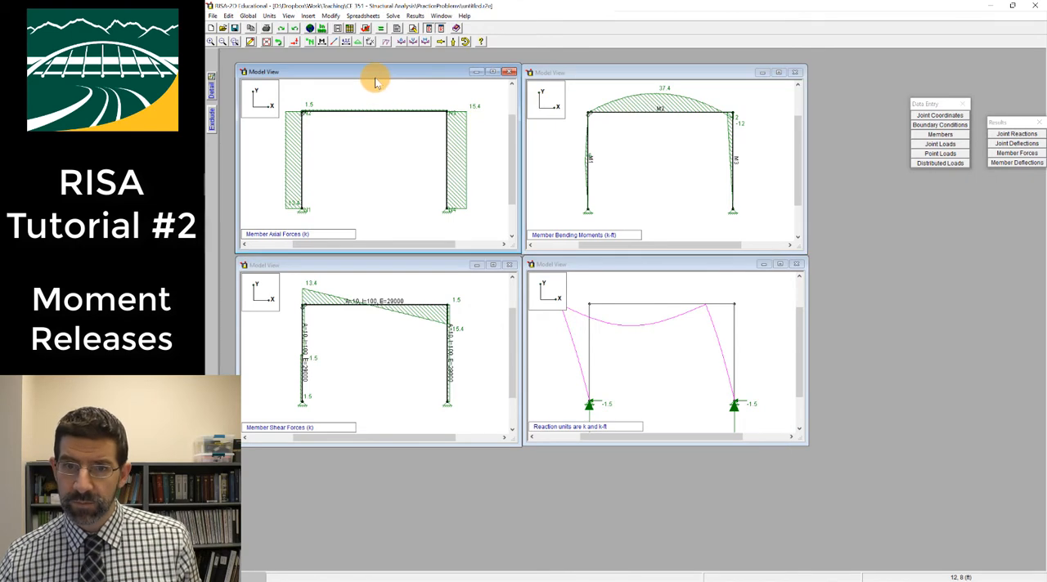
click(269, 15)
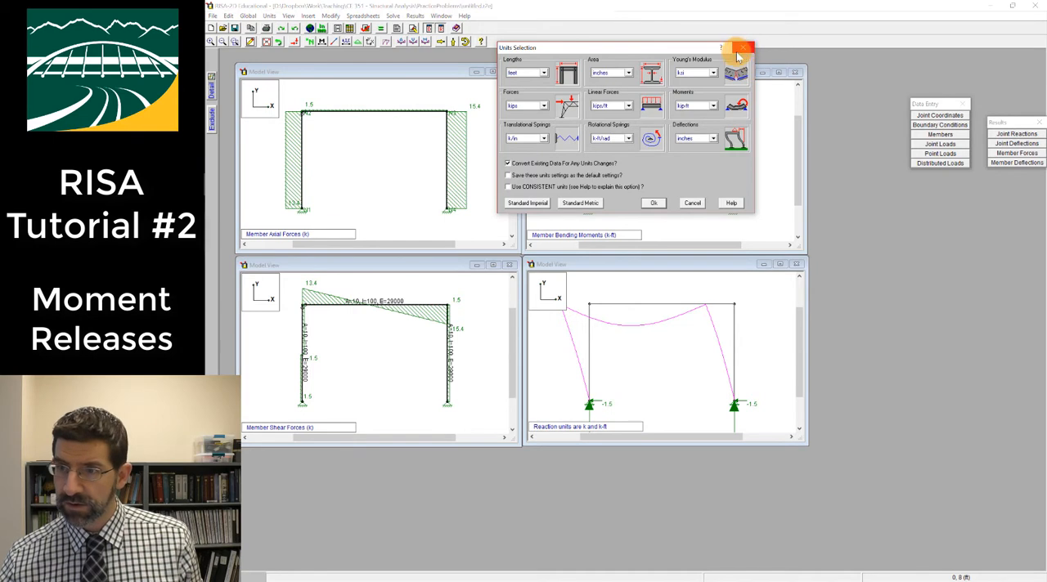
click(741, 49)
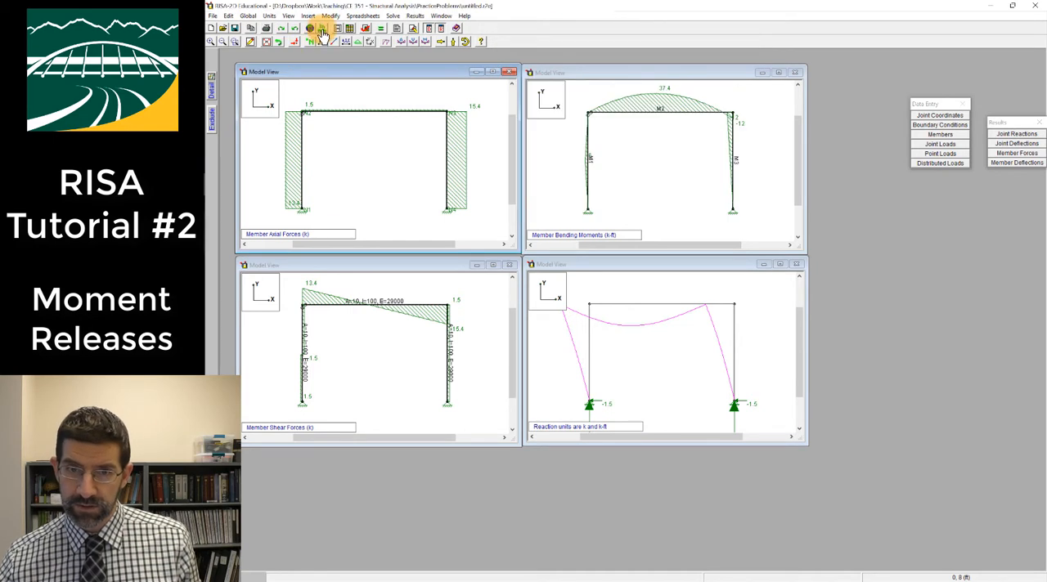
click(322, 30)
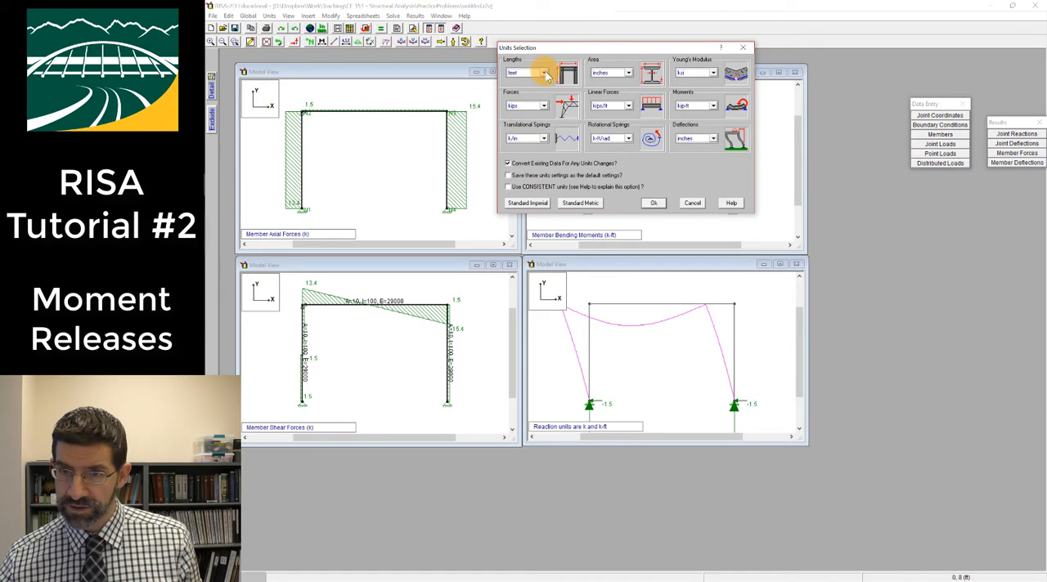
click(544, 105)
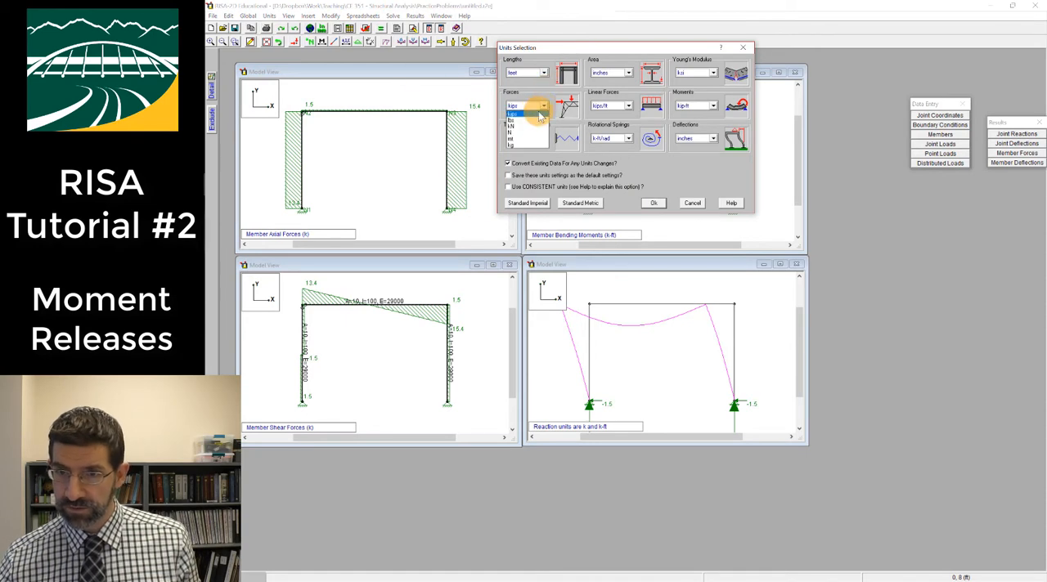
click(539, 125)
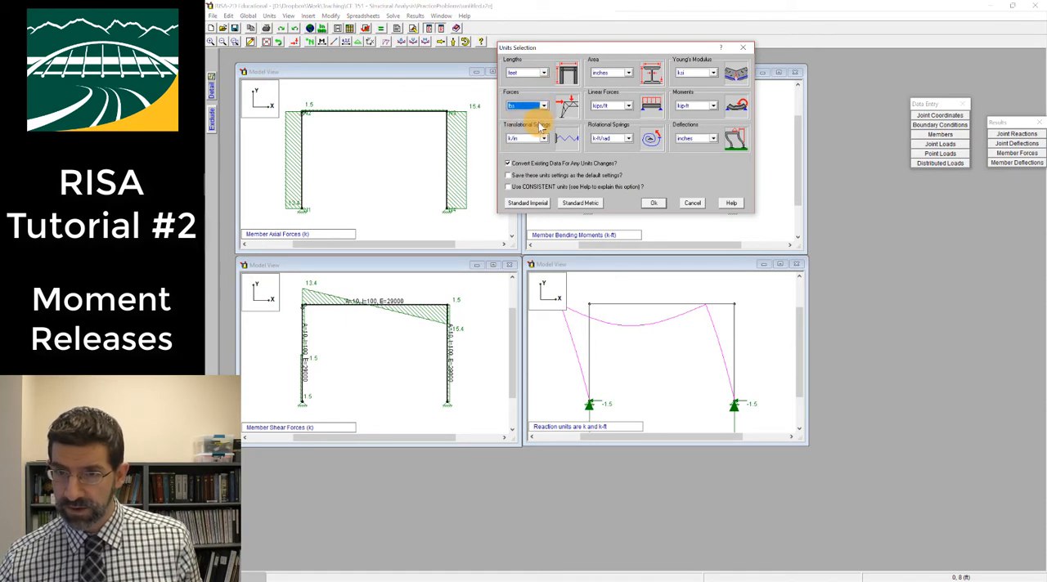
click(656, 204)
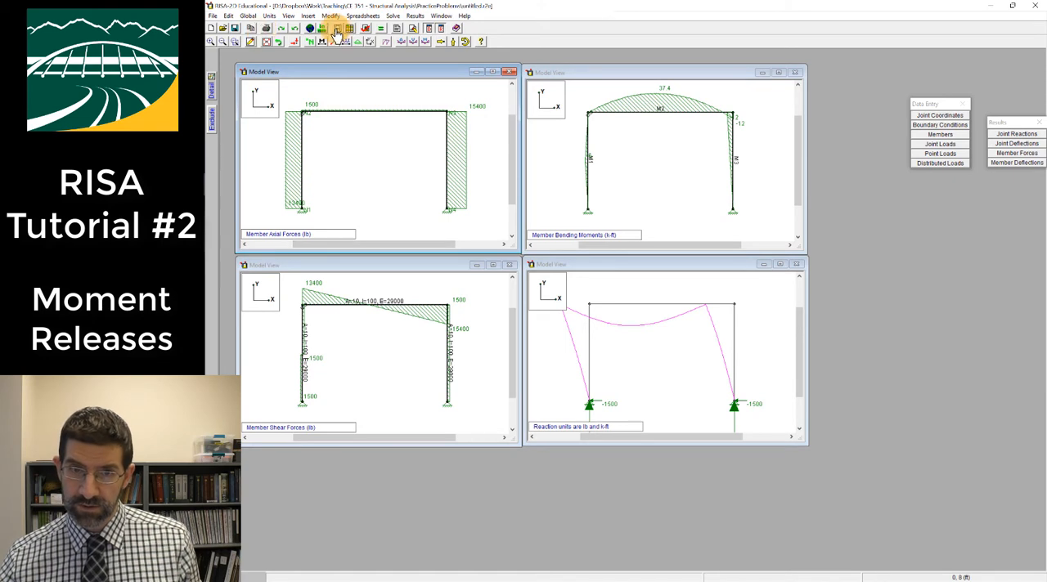
Set the moment units to lb-ft, converting the existing data
click(321, 28)
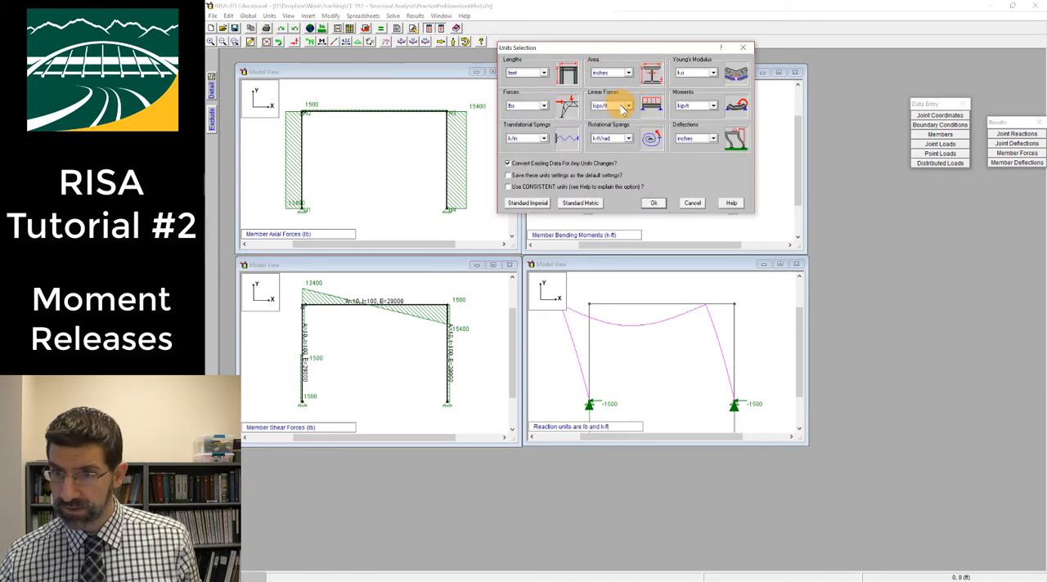
click(713, 107)
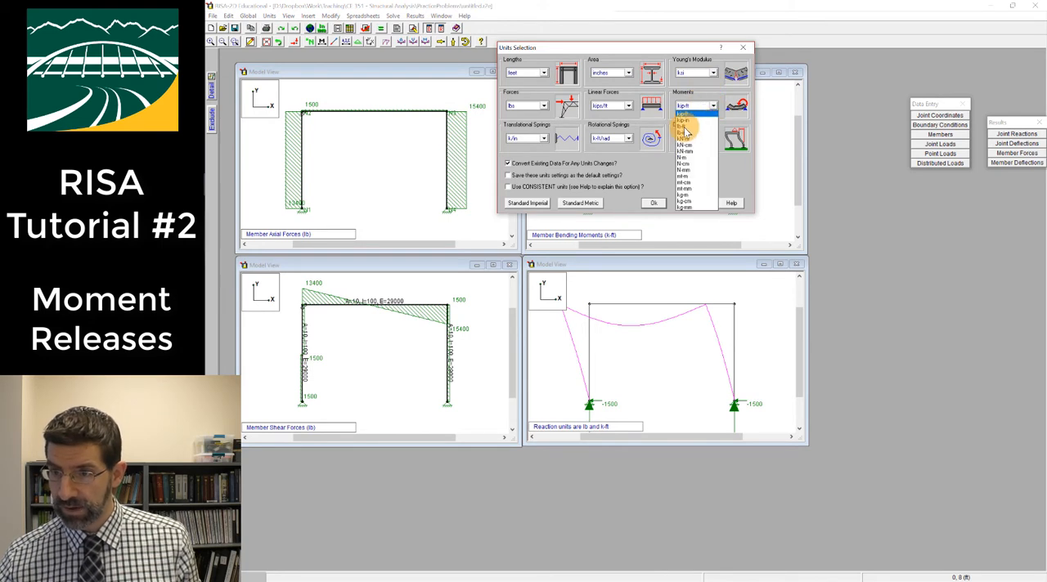
click(685, 131)
click(653, 203)
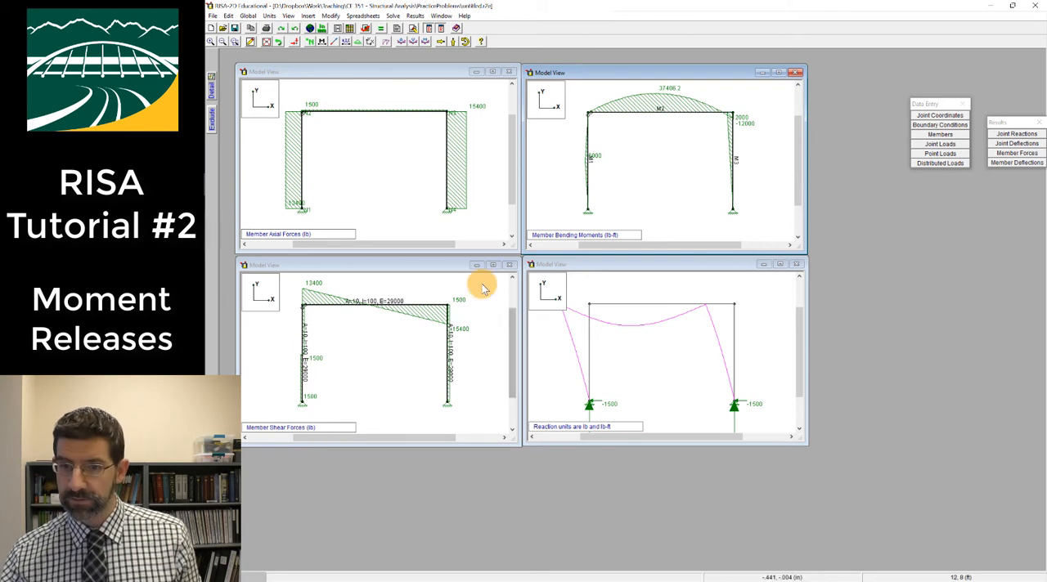
Start a new model with the drawing grid, discarding the unsaved changes to the frame
click(212, 30)
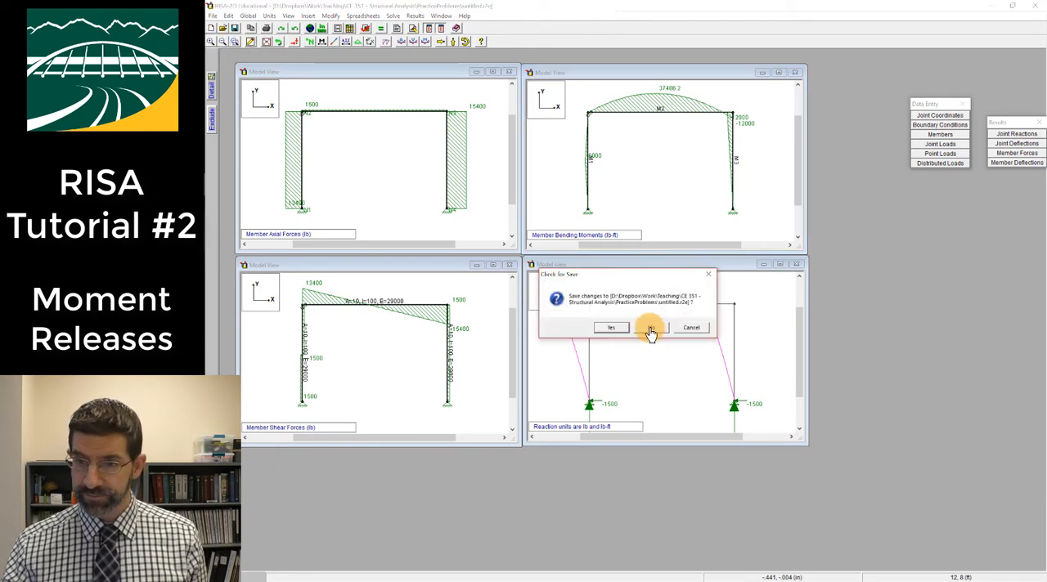
click(650, 331)
click(387, 129)
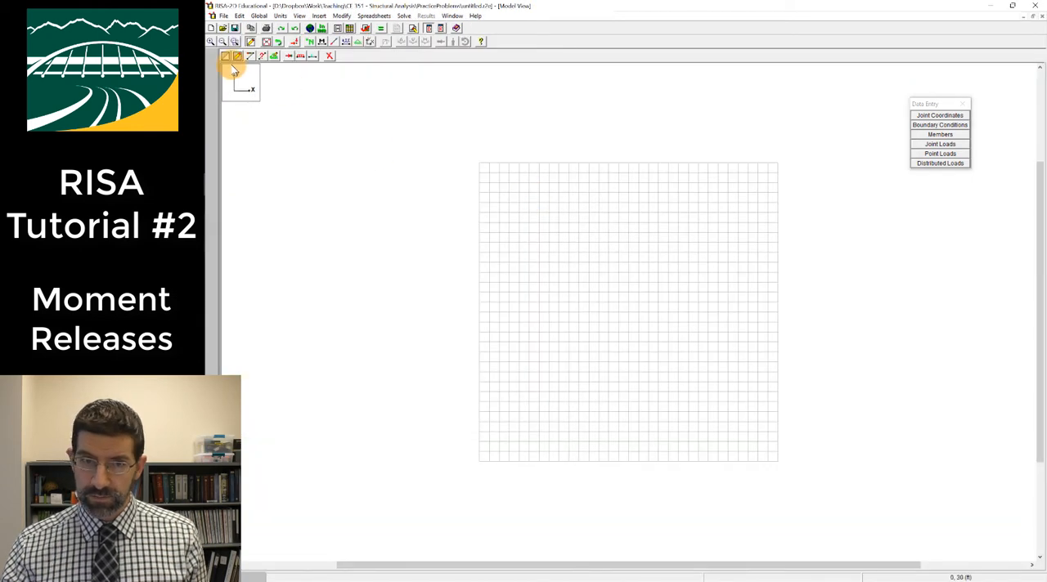
Set up drawing of new members with both the I end and the J end pinned
click(250, 57)
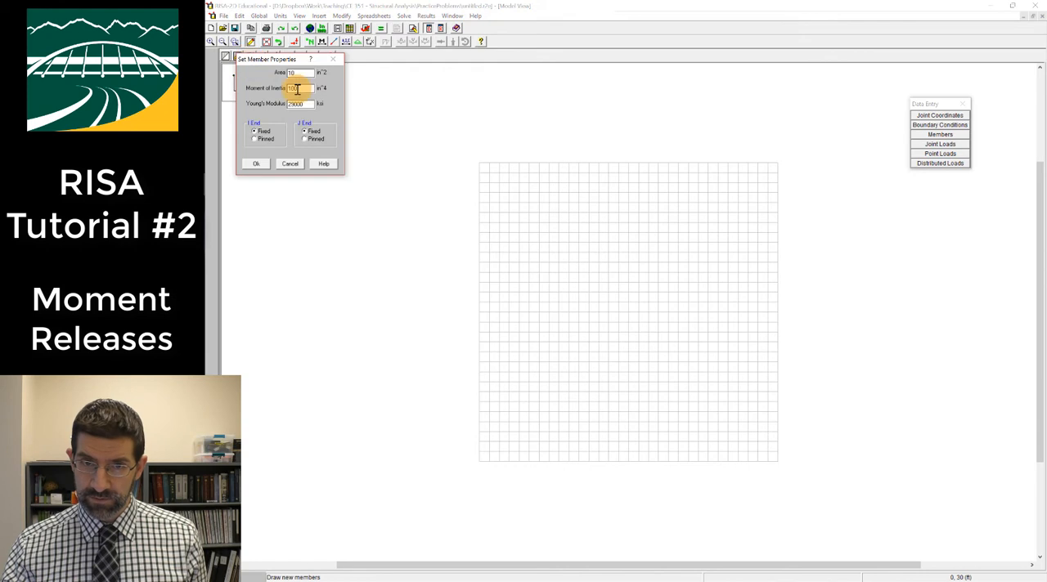
click(256, 140)
click(305, 139)
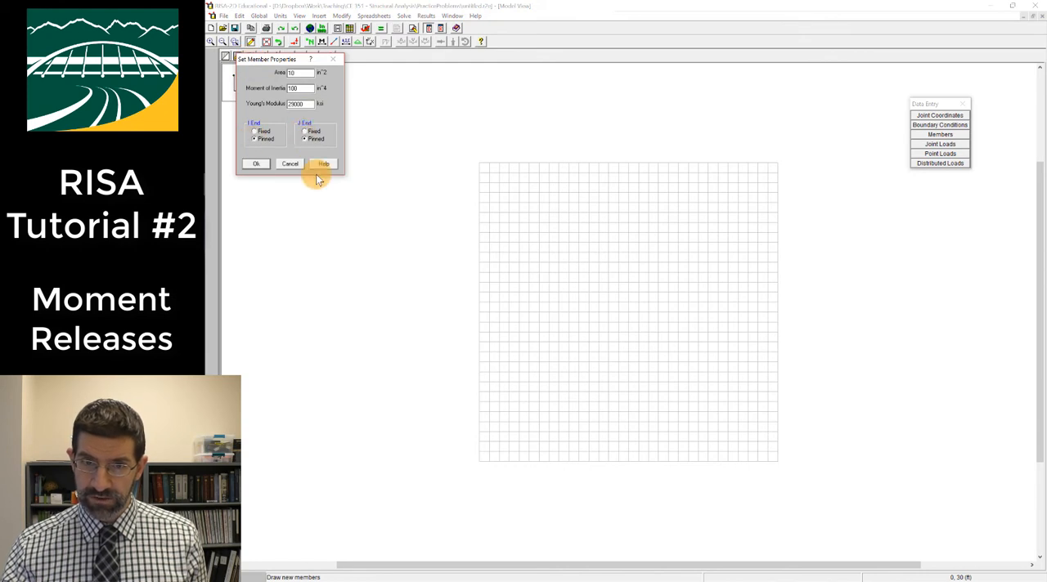
click(257, 165)
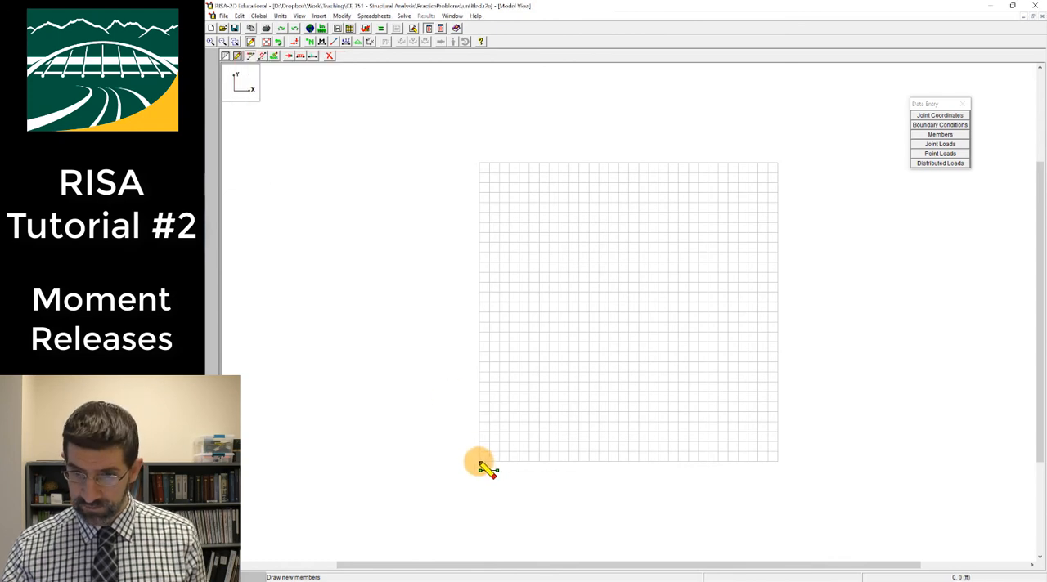
Draw four members forming a rectangle about 22 ft wide and 5 ft high from the grid origin
click(480, 460)
click(480, 411)
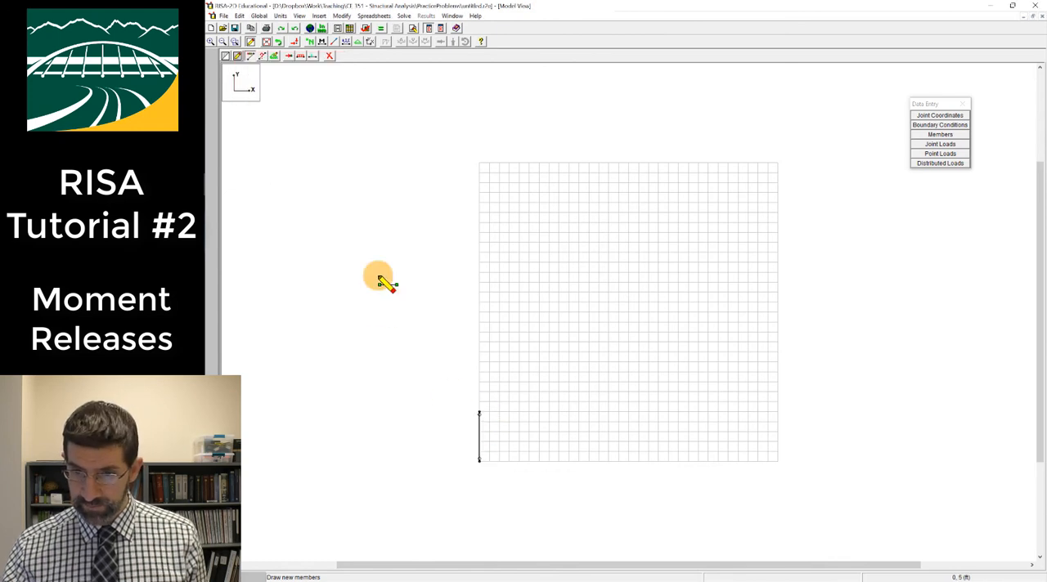
click(697, 413)
click(697, 461)
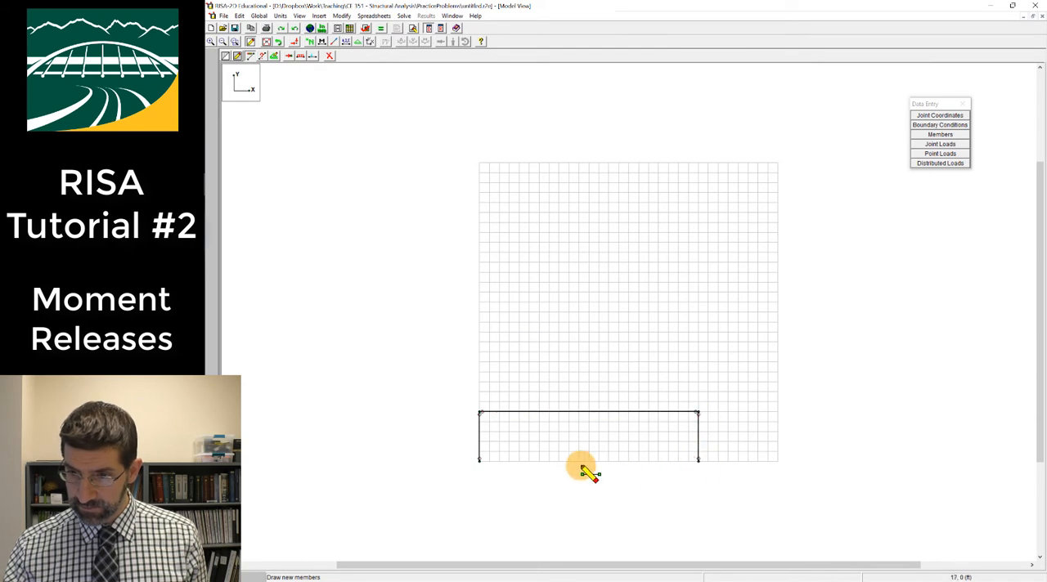
click(480, 462)
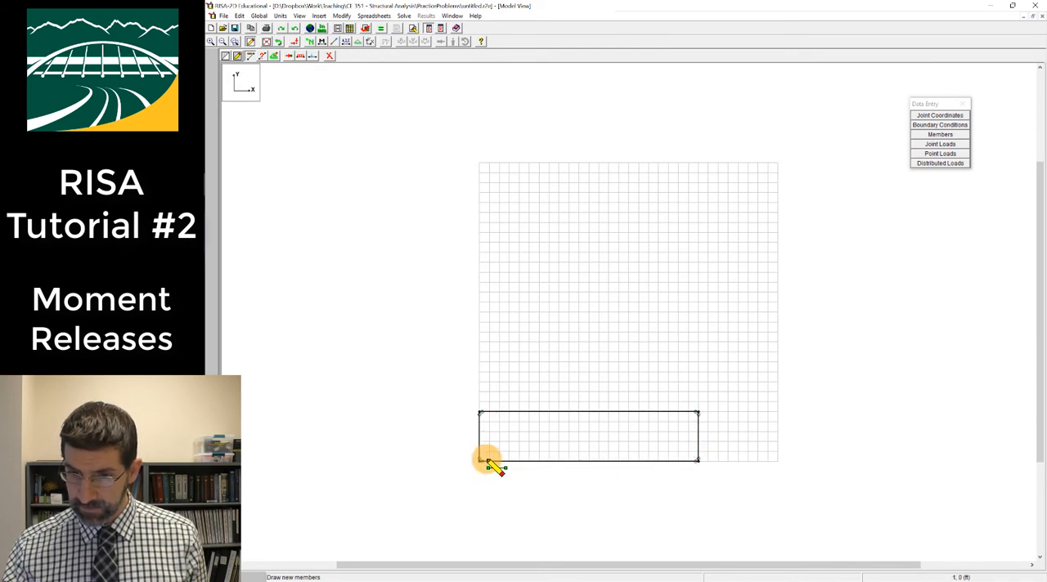
Draw the truss diagonals from the origin through (5, 5), (12, 0) and (17, 5) to the rectangle's lower far corner at about (22, 0)
click(528, 414)
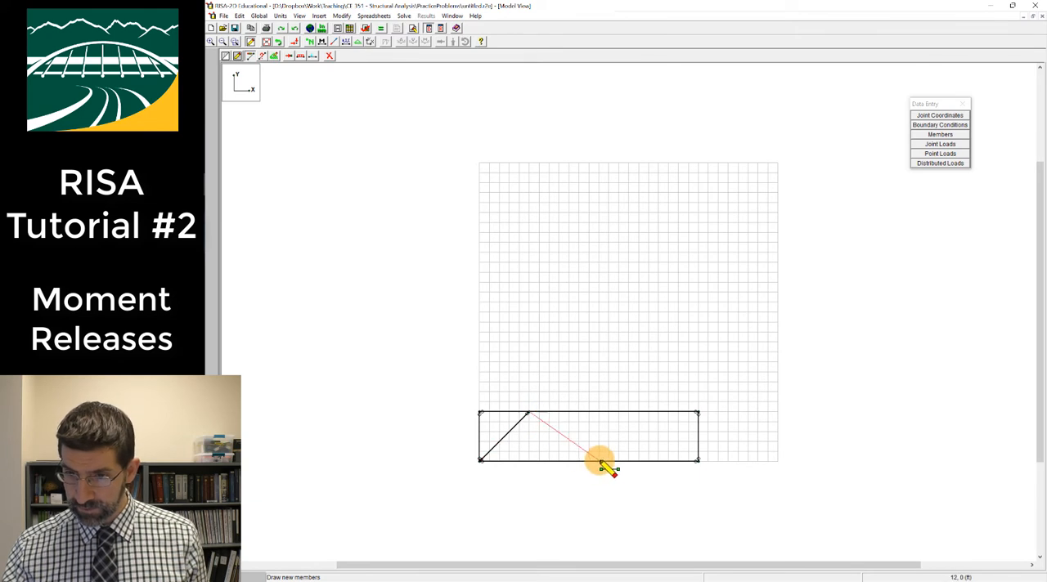
click(600, 461)
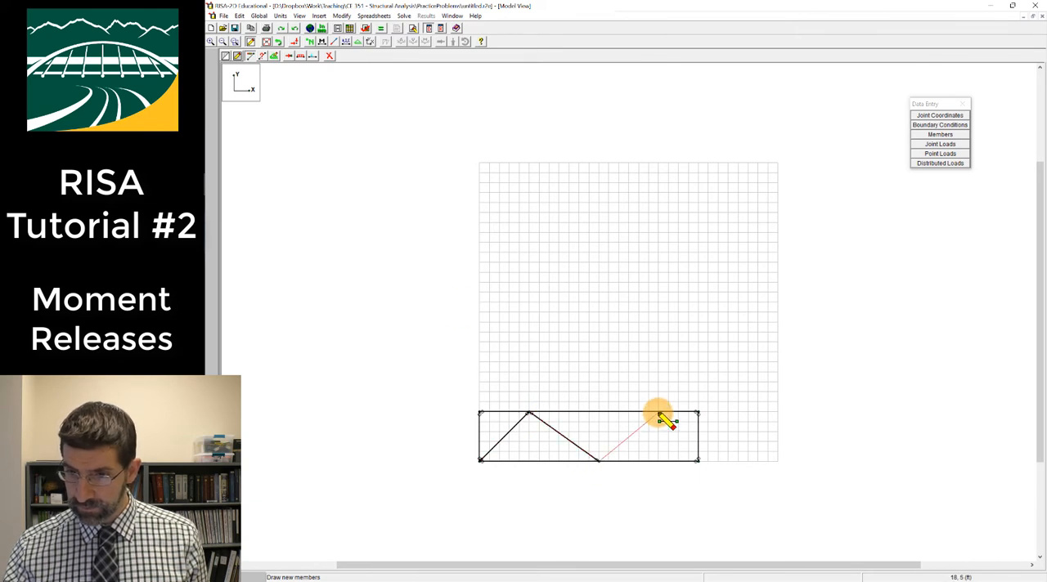
click(649, 414)
click(698, 461)
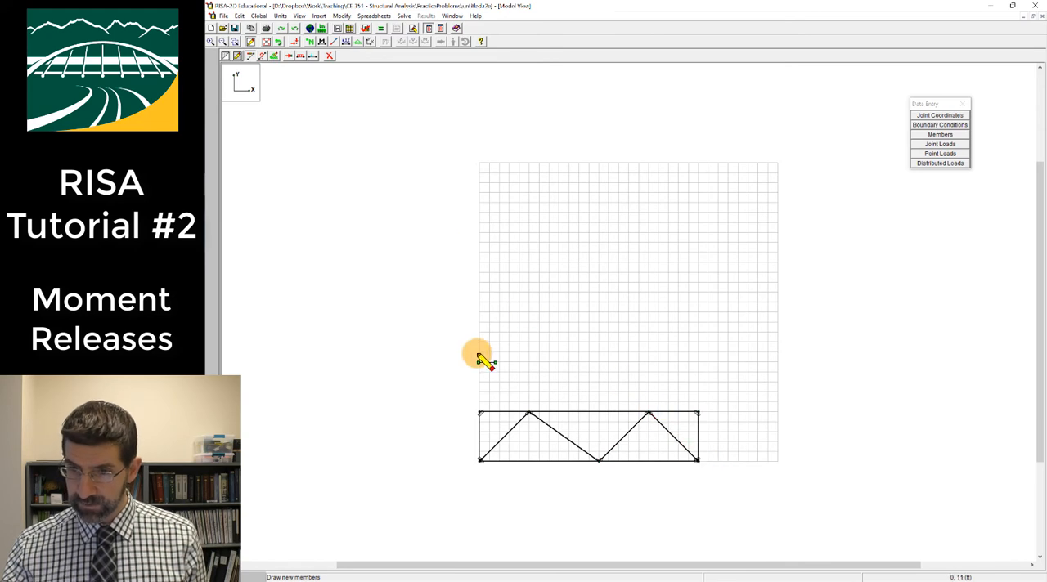
key(Escape)
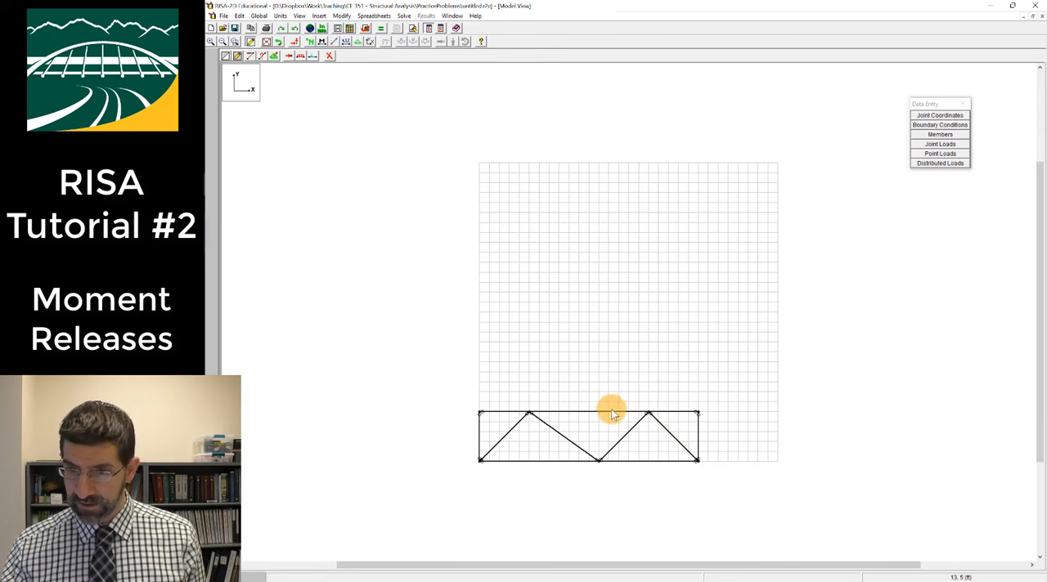
Apply a joint load of magnitude -1 in the Y direction at the two top joints where the diagonals meet
scroll(606, 436, up, 1)
scroll(606, 438, down, 3)
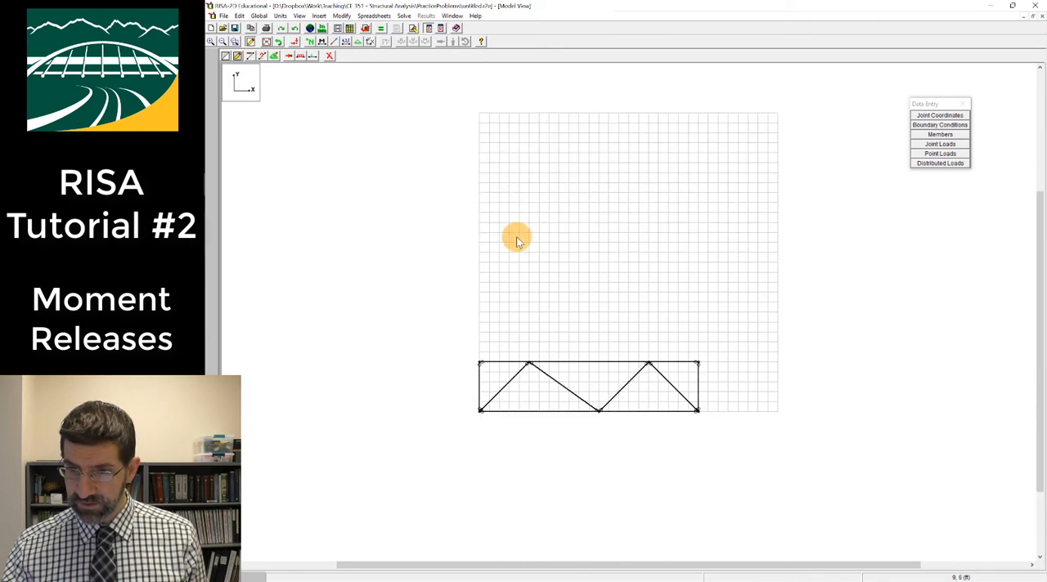
click(267, 42)
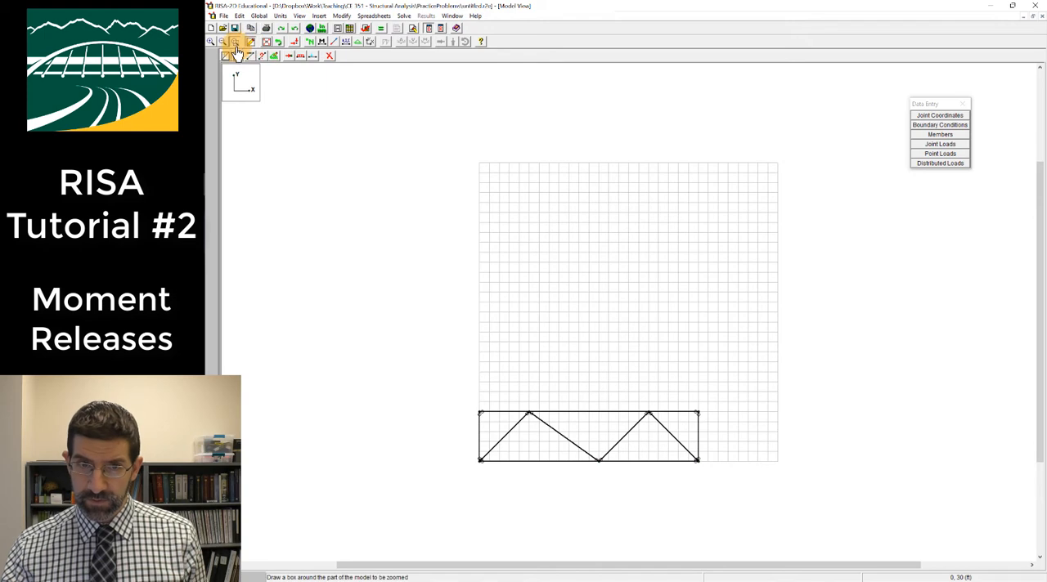
drag(457, 390, 755, 484)
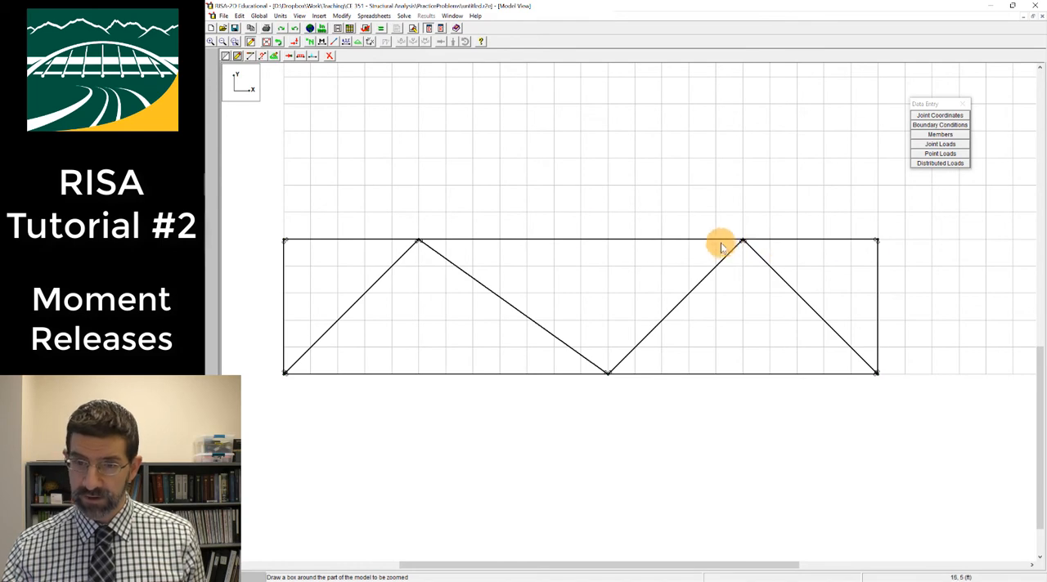
click(291, 57)
click(315, 107)
click(307, 123)
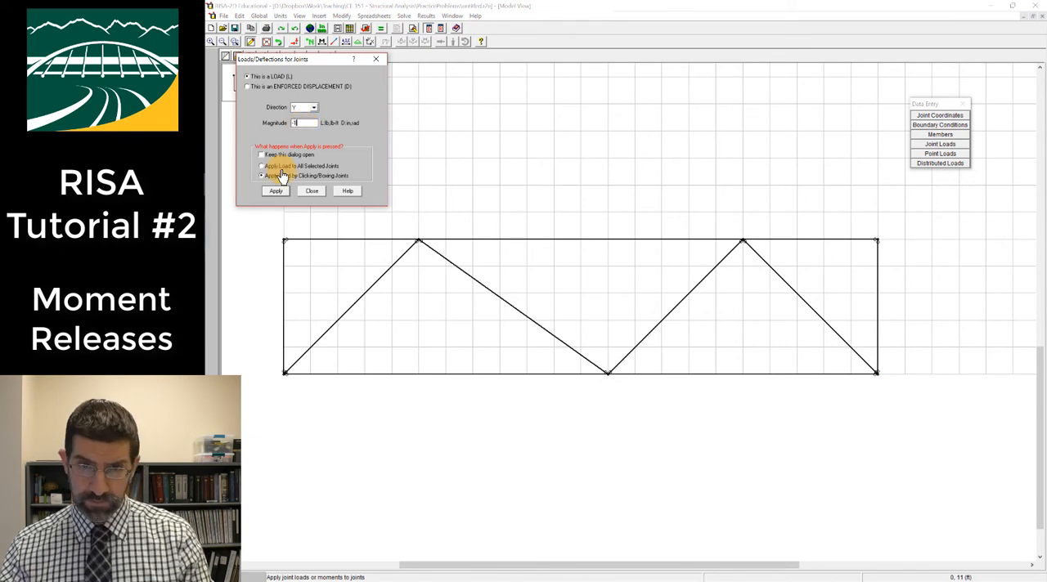
click(276, 192)
click(749, 259)
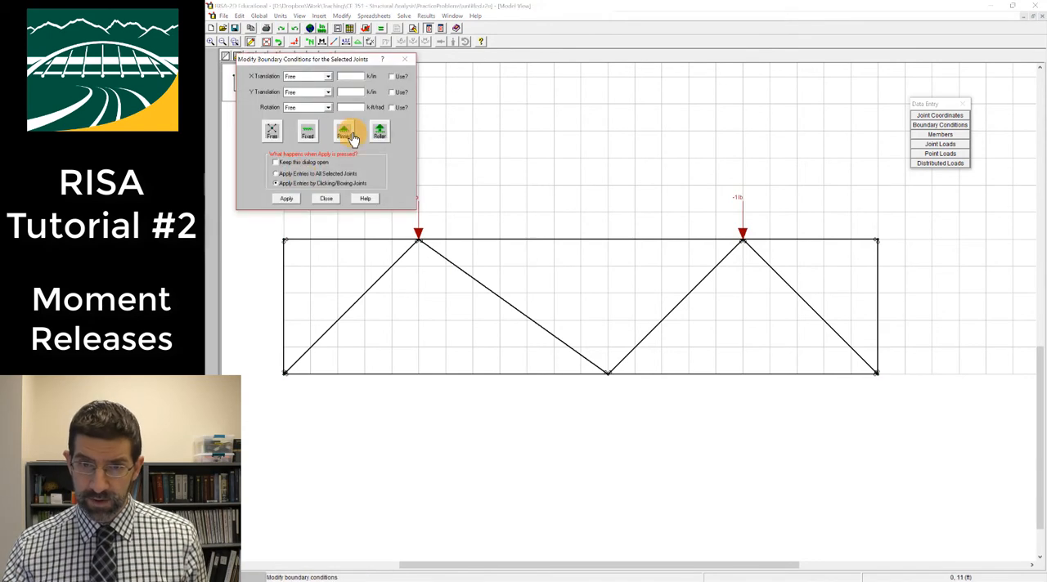
Assign pinned boundary conditions to the truss's two lower corner joints
click(286, 201)
click(284, 374)
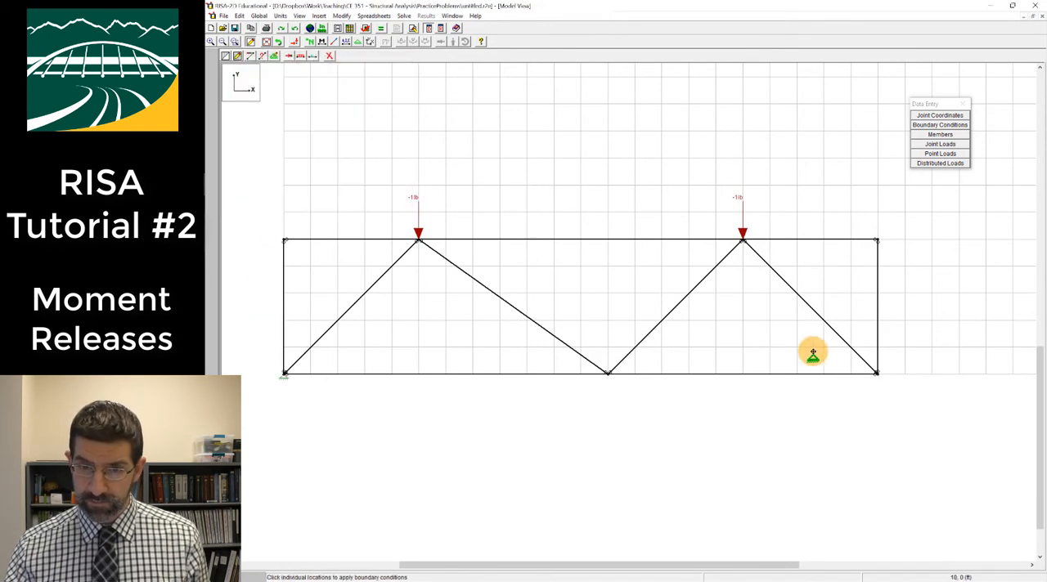
click(877, 374)
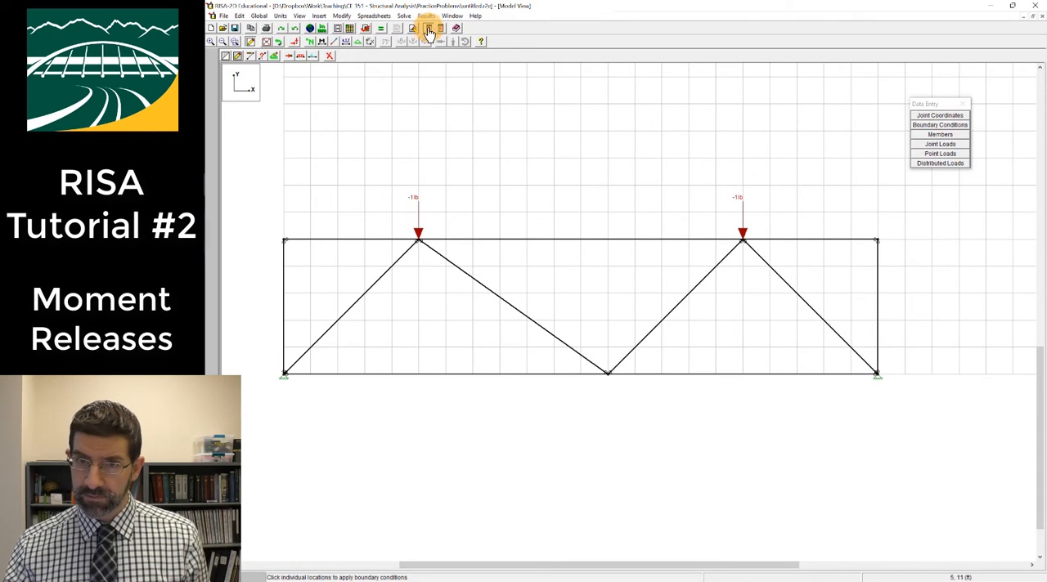
Solve the truss and view the locked joints in a new model view, closing that view and the joint reactions
click(381, 28)
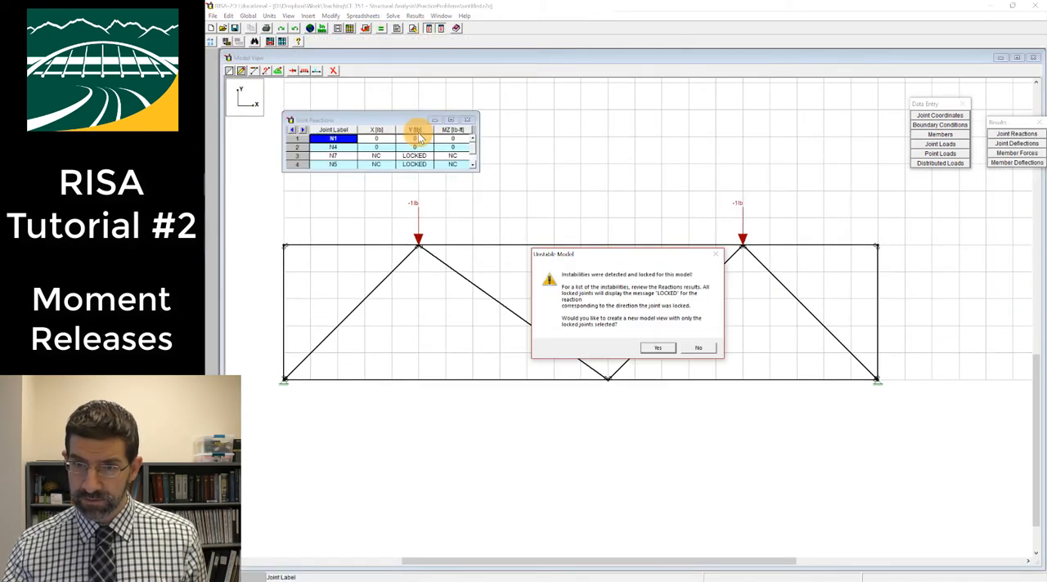
click(661, 349)
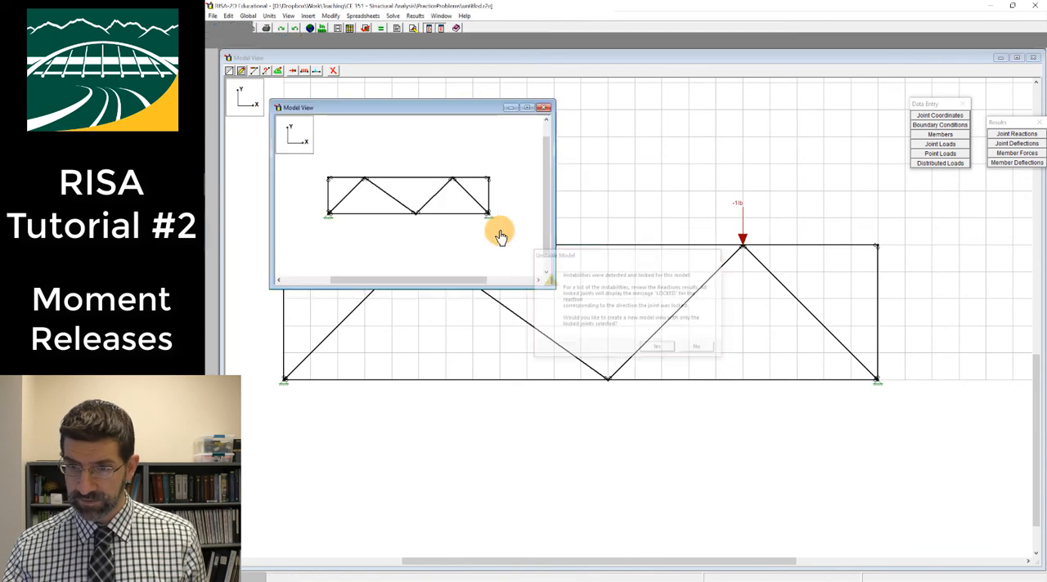
click(544, 108)
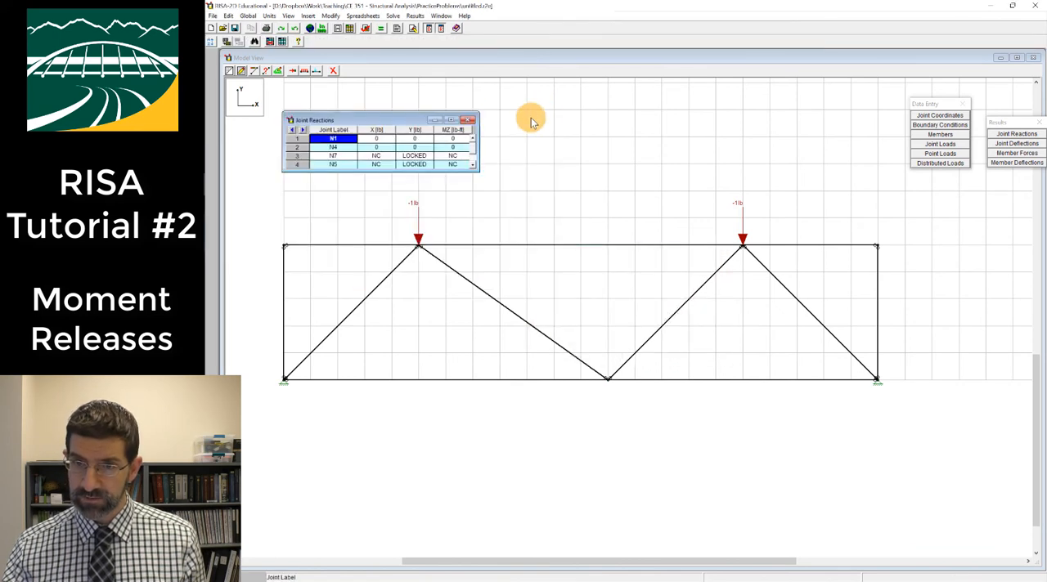
click(469, 121)
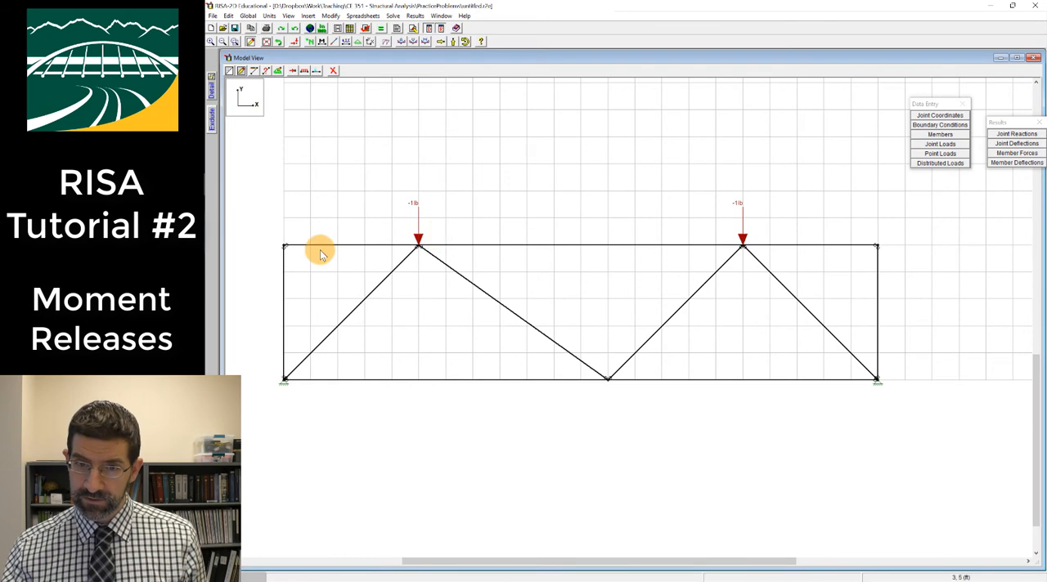
Display the member labels and joint labels on the model
click(339, 43)
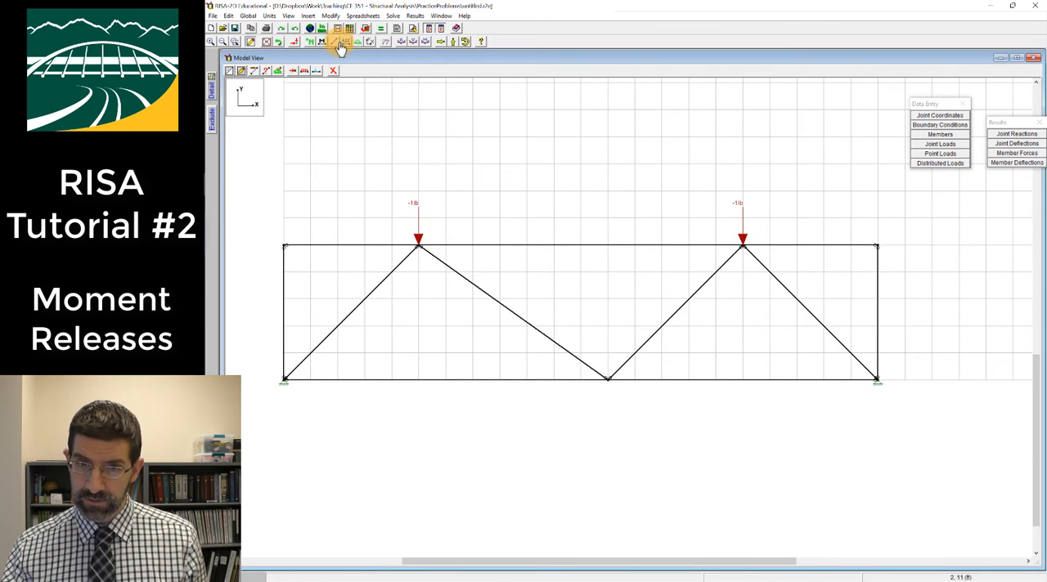
click(322, 45)
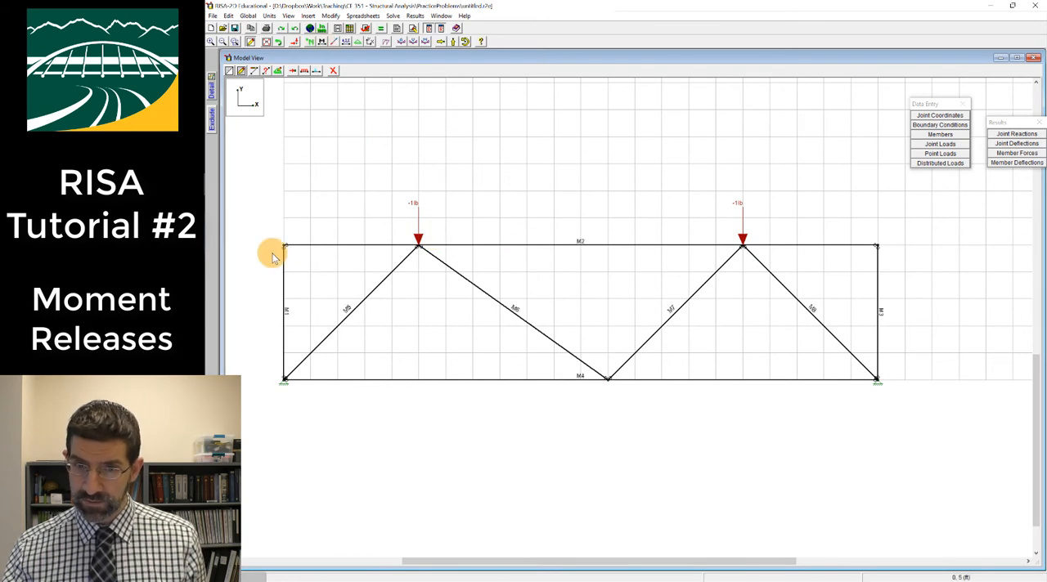
click(326, 41)
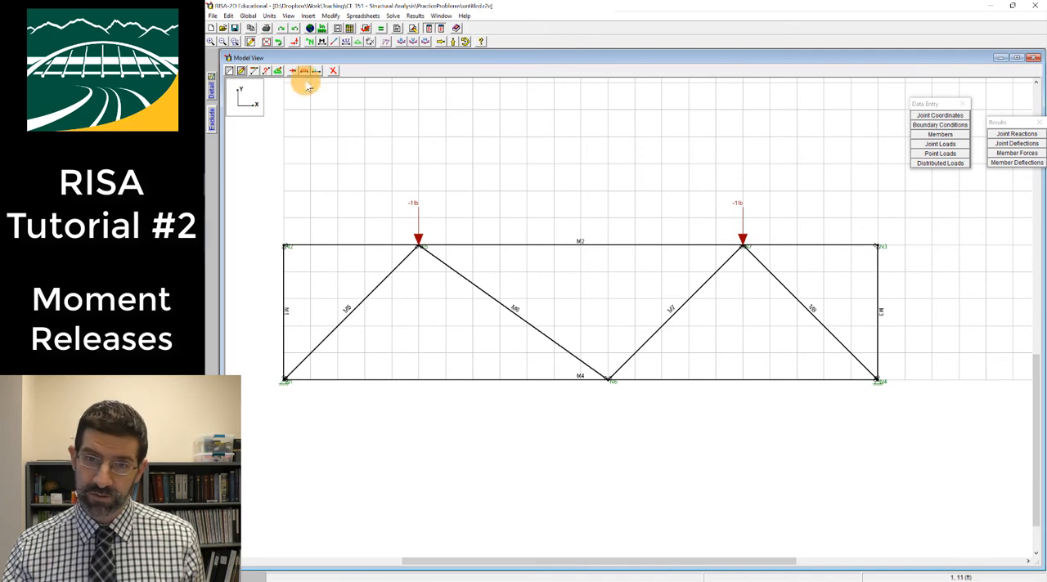
Delete the single continuous top chord member, accepting that the current results are cleared
click(334, 80)
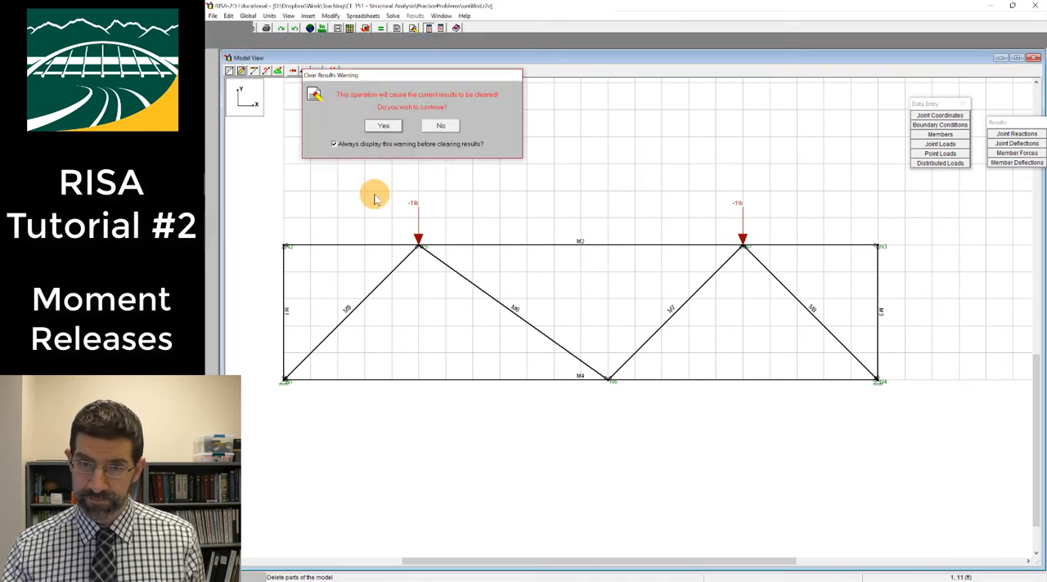
click(382, 128)
click(303, 228)
click(372, 245)
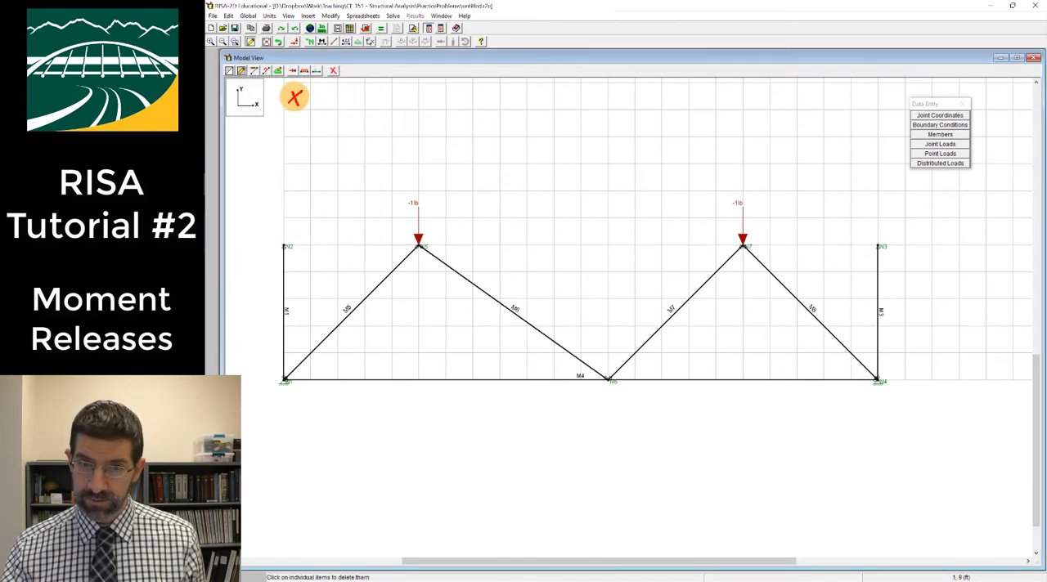
Redraw the top chord as three pinned-end members running joint to joint between the upper corners
click(241, 70)
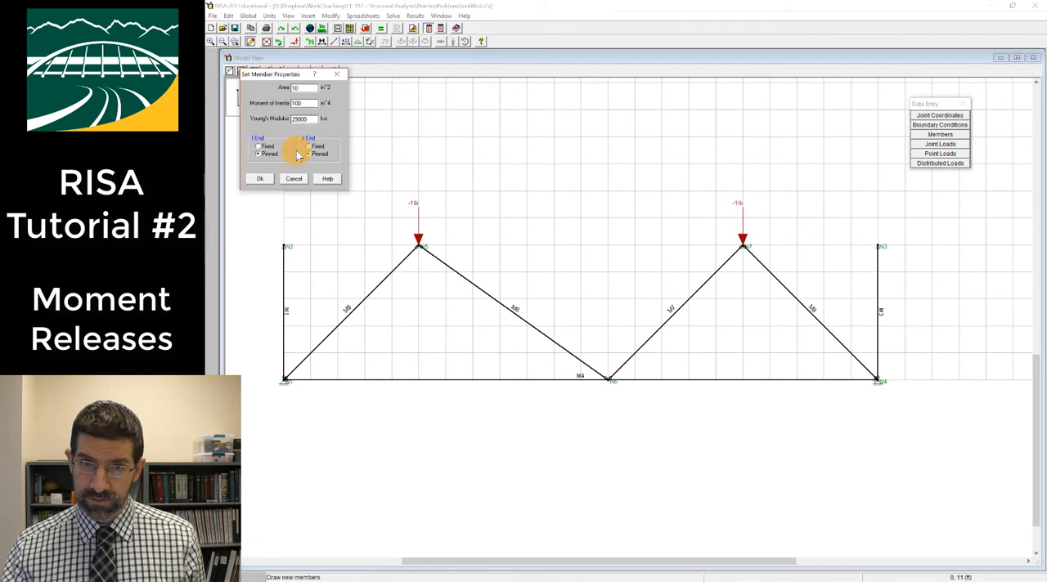
click(256, 180)
click(286, 247)
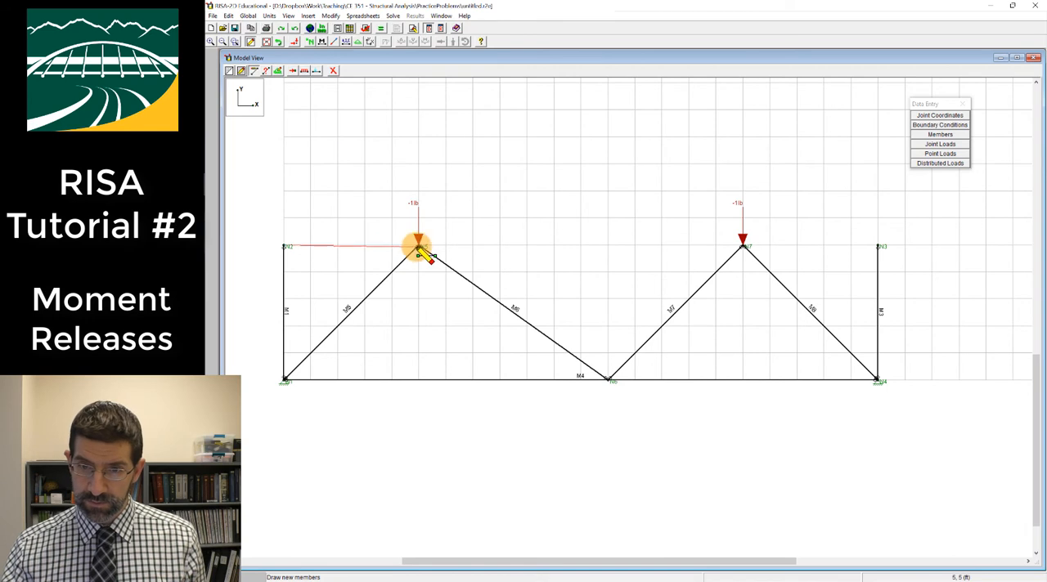
click(418, 244)
click(742, 245)
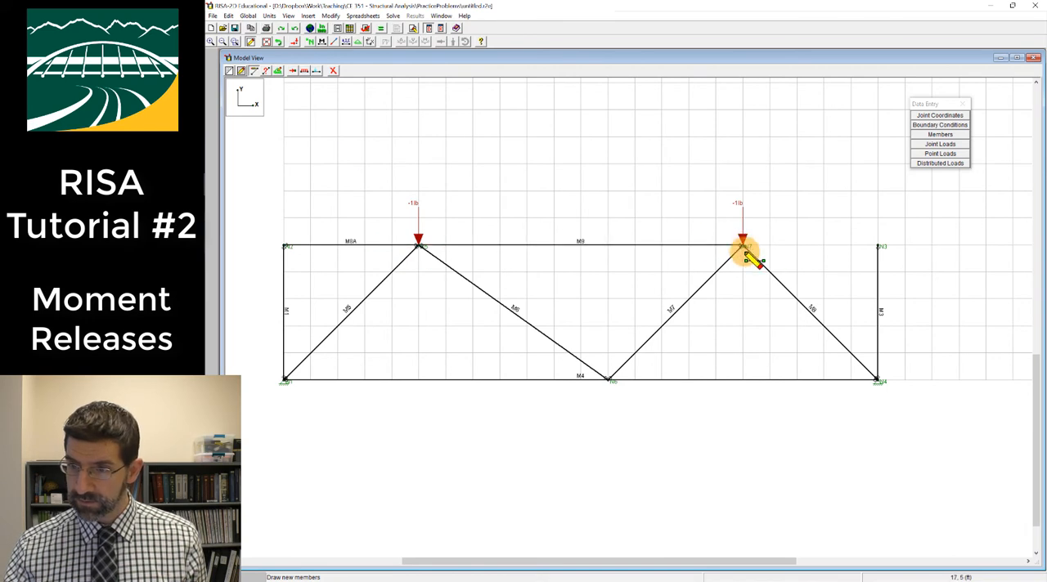
click(878, 245)
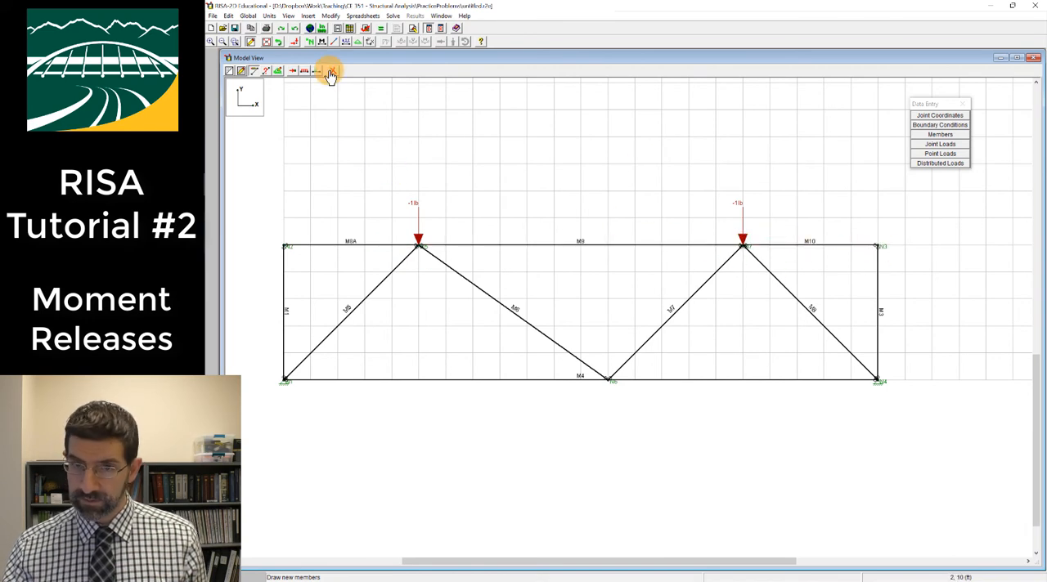
Delete the single continuous bottom chord member
click(333, 70)
click(269, 226)
click(415, 378)
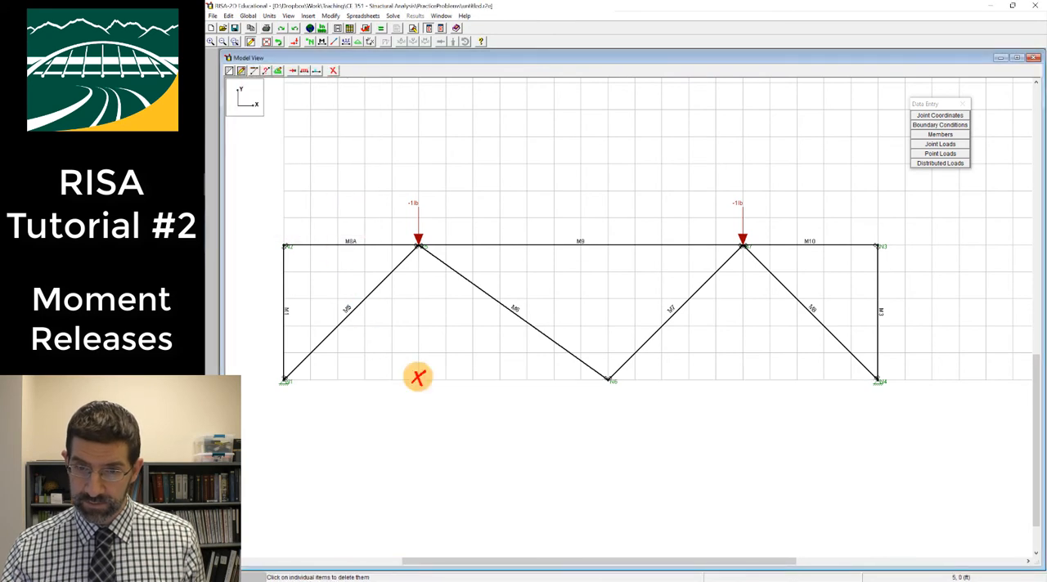
Redraw the bottom chord as two pinned-end members meeting at the middle lower joint
click(246, 72)
click(391, 76)
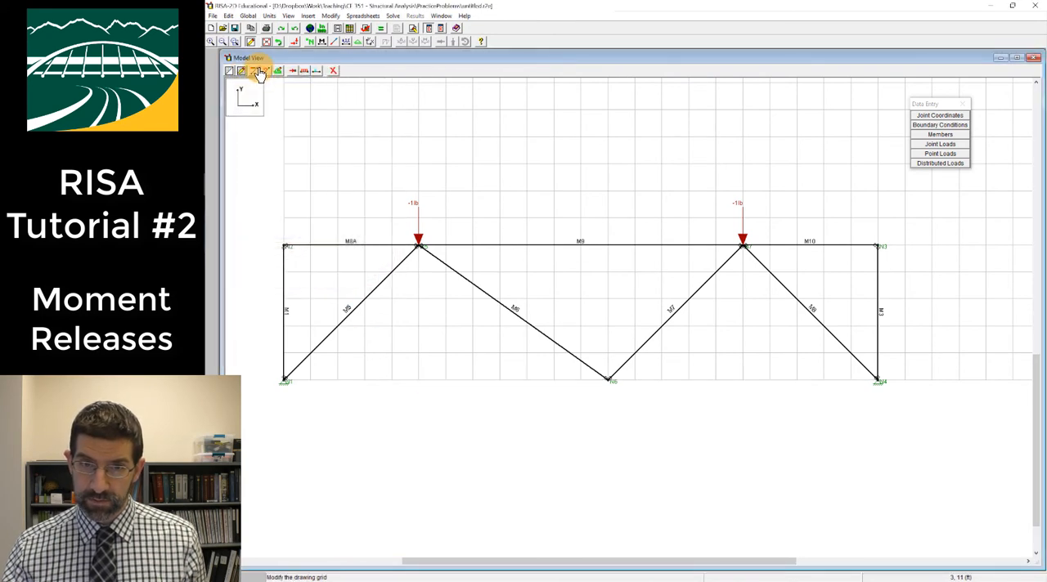
click(242, 72)
click(262, 180)
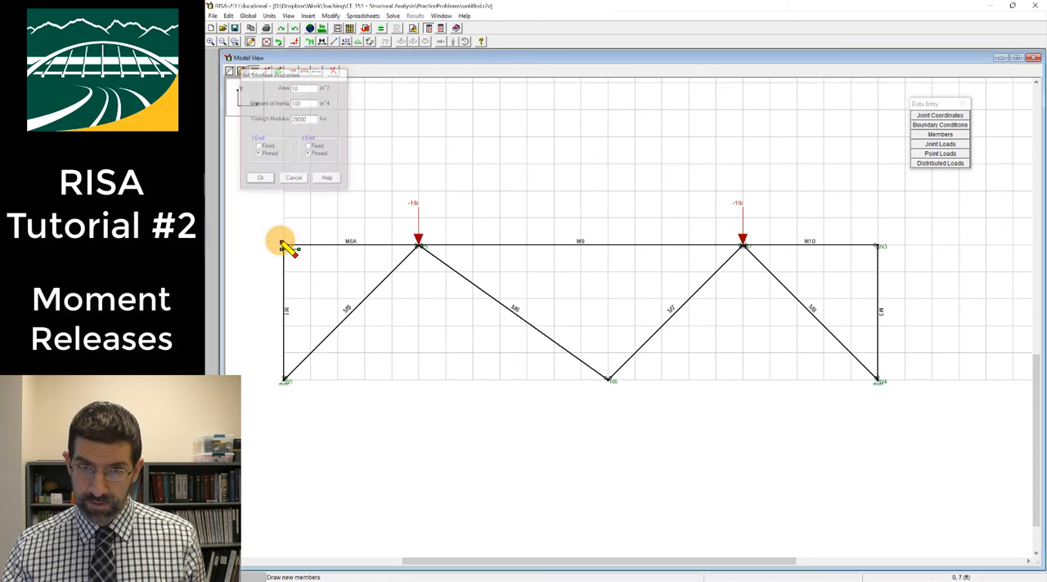
click(285, 382)
click(608, 381)
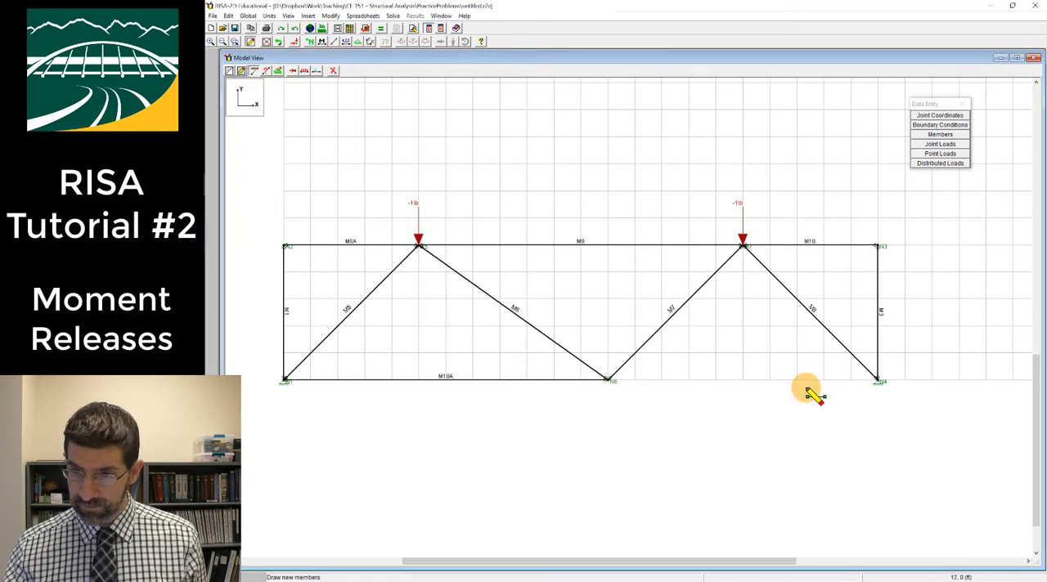
click(878, 382)
right_click(681, 313)
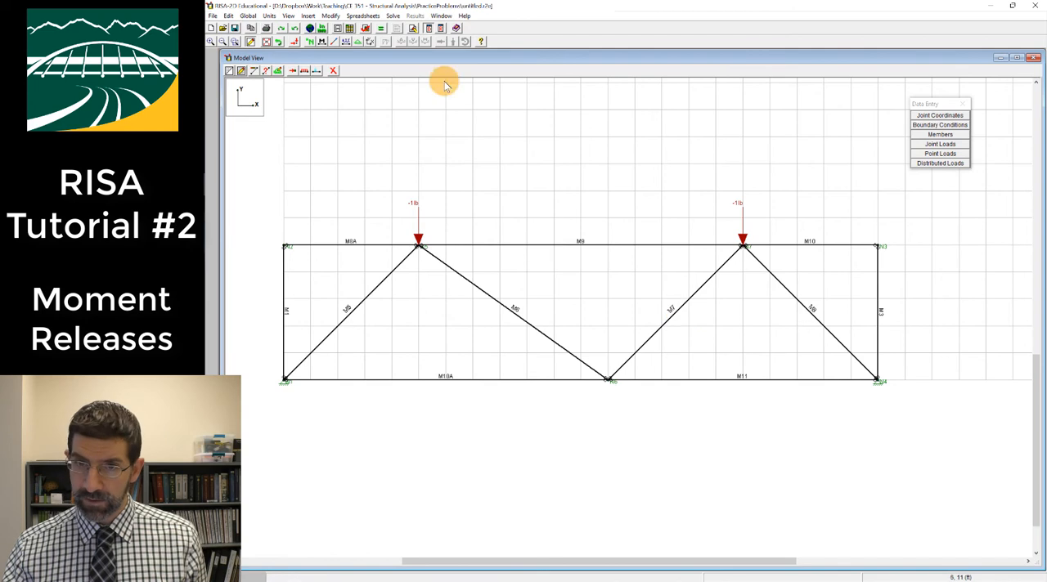
Solve the revised truss and display the member axial force diagrams
click(378, 29)
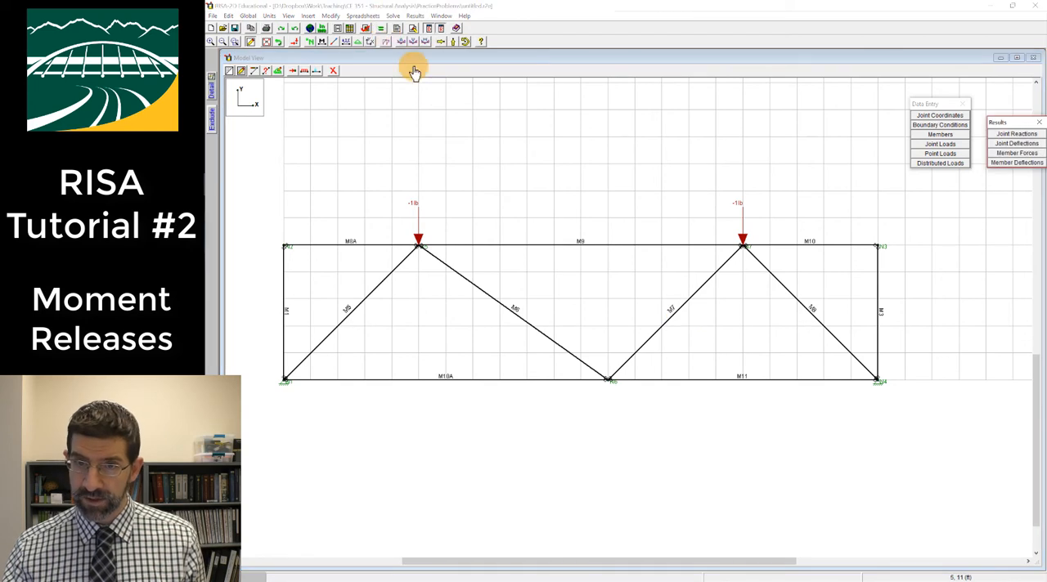
click(402, 43)
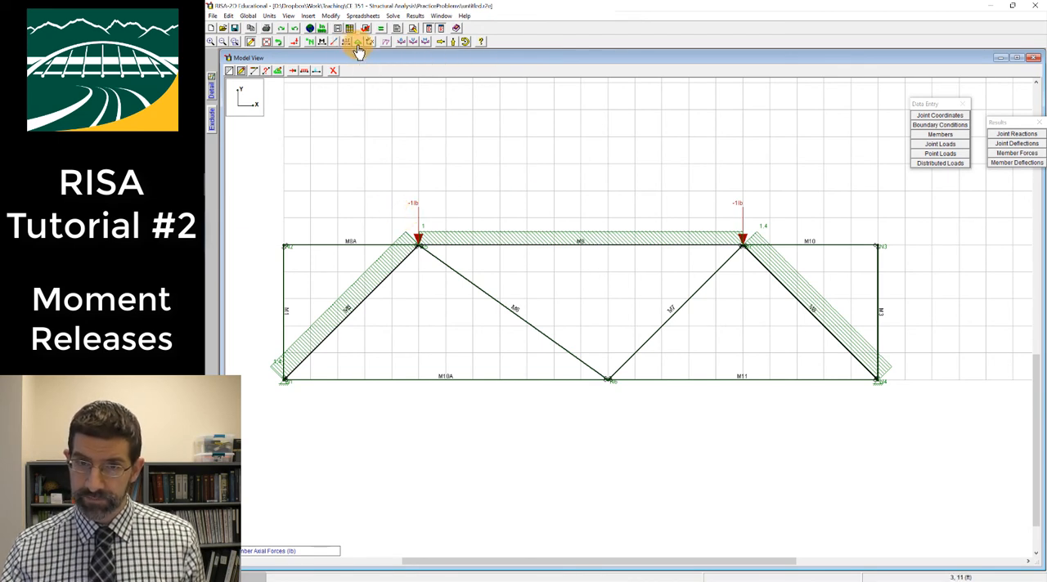
Add a joint load of magnitude -1 in the Y direction at the middle lower joint, clearing the current results
click(295, 73)
click(383, 125)
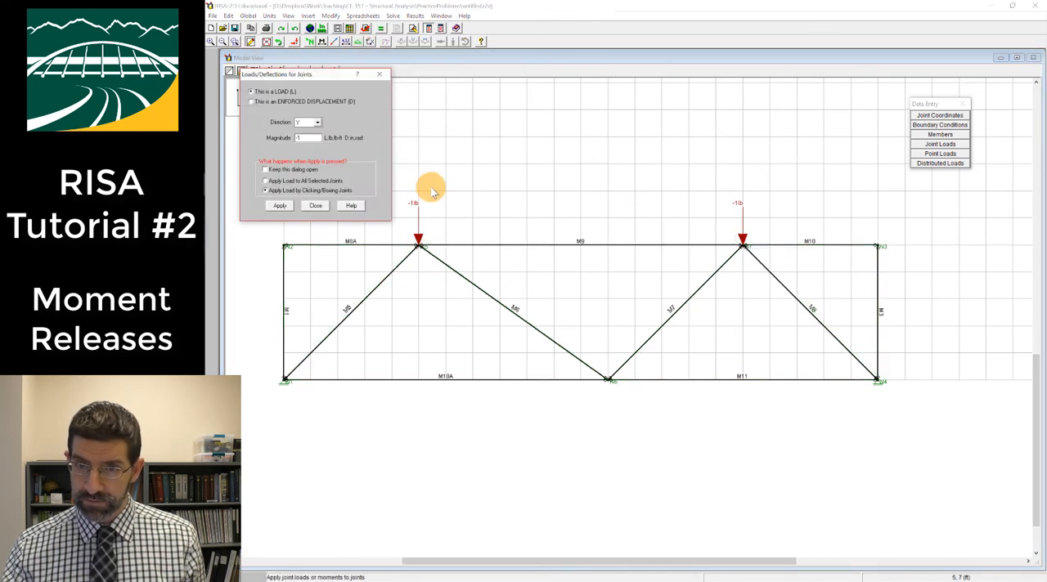
click(281, 207)
click(610, 362)
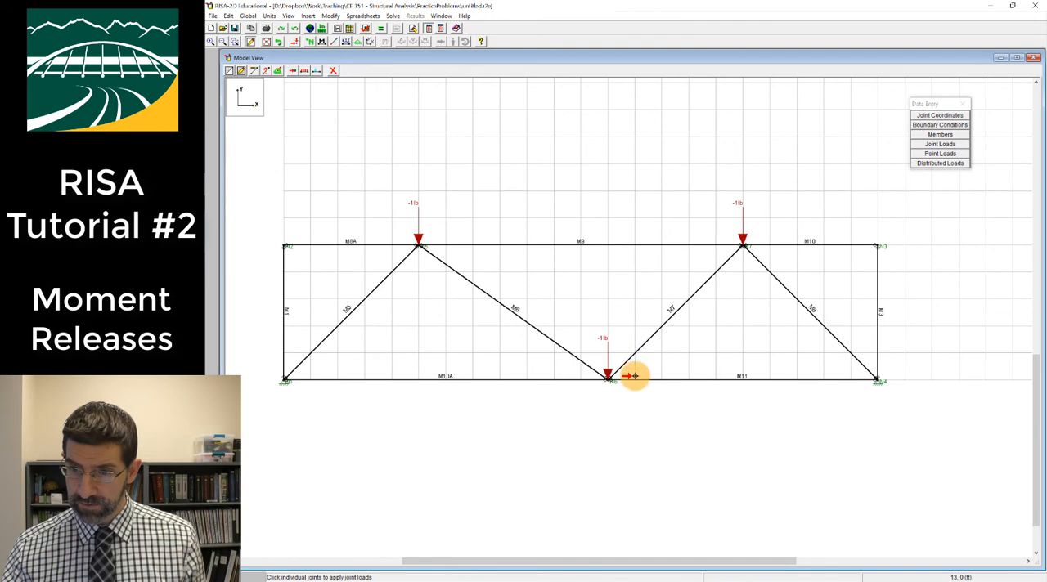
Solve the truss with the added load and display the member bending moment diagrams
click(310, 28)
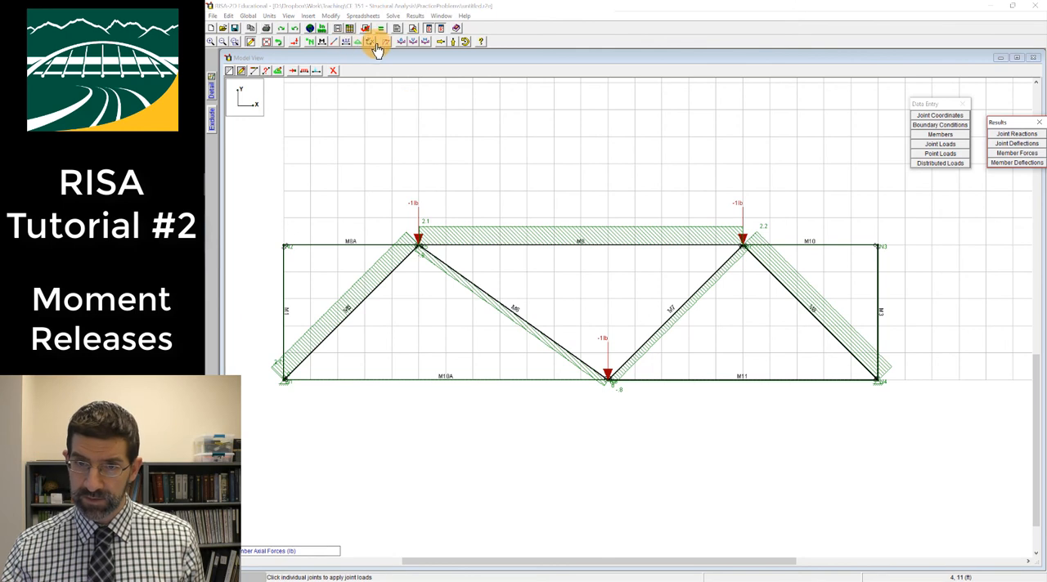
click(415, 42)
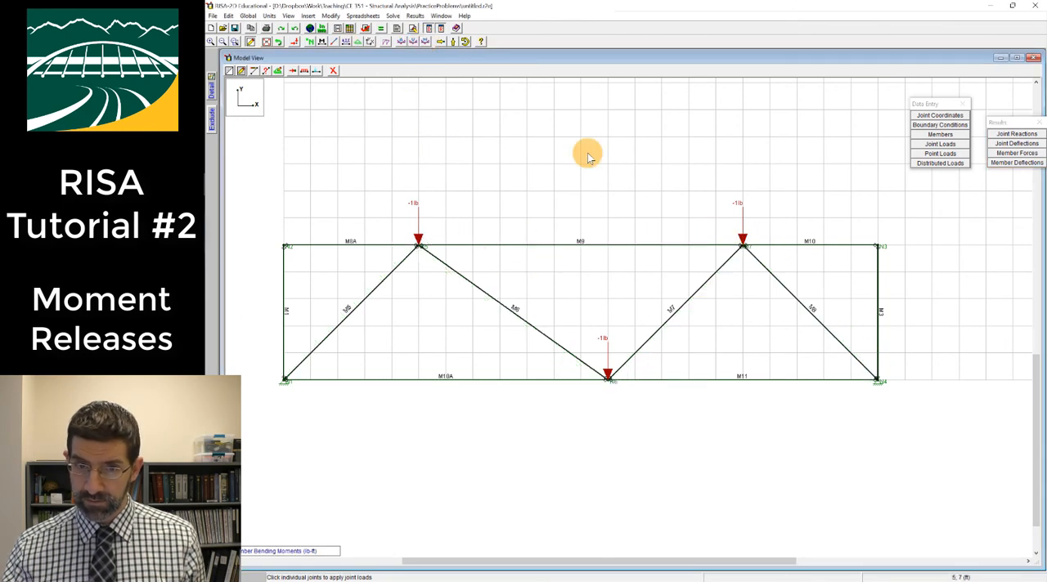
Review the detail report of the middle top chord member and the end releases in the Members spreadsheet
click(540, 243)
scroll(419, 203, down, 5)
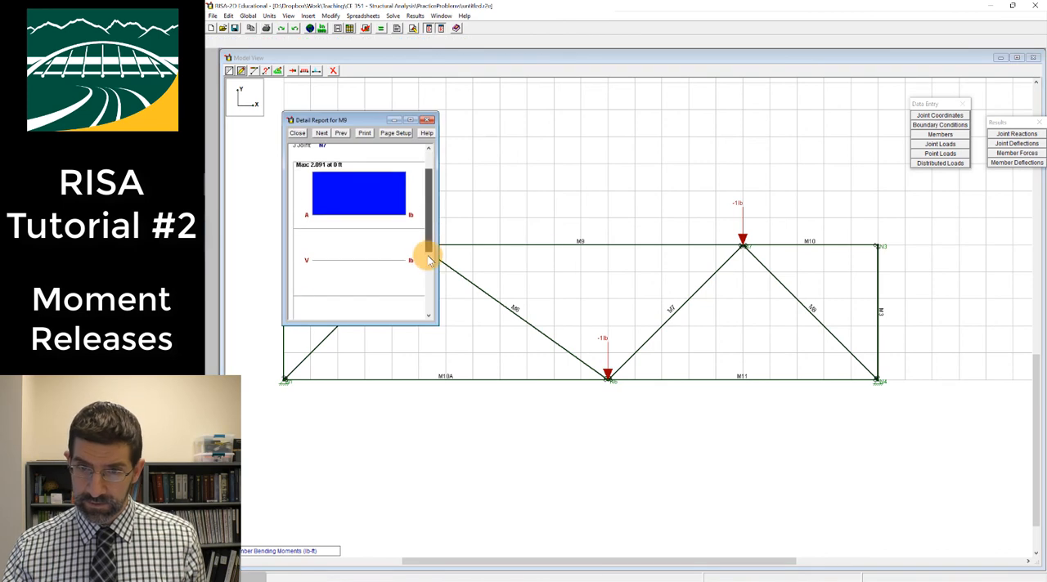
click(427, 122)
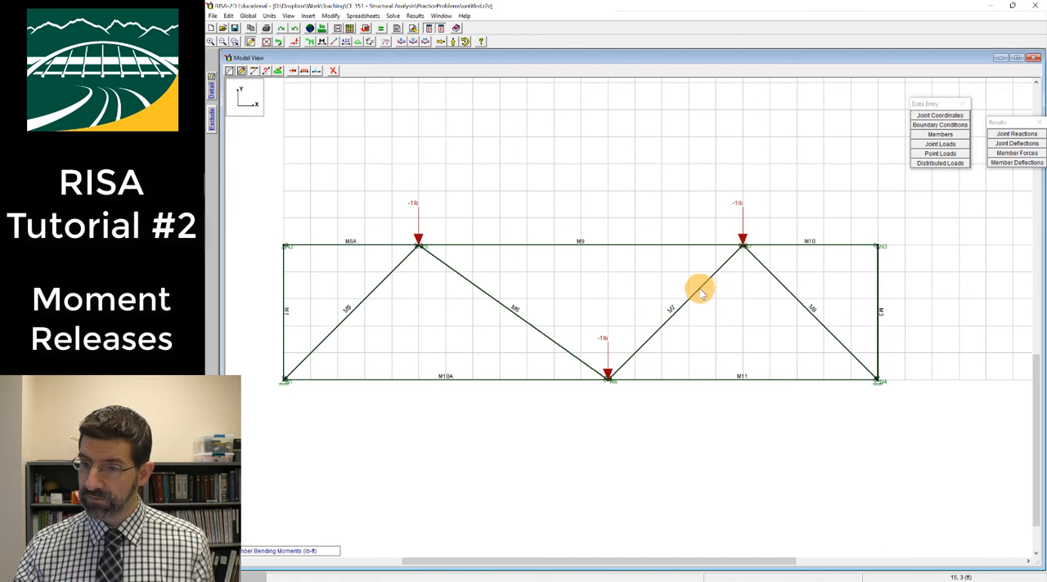
click(939, 134)
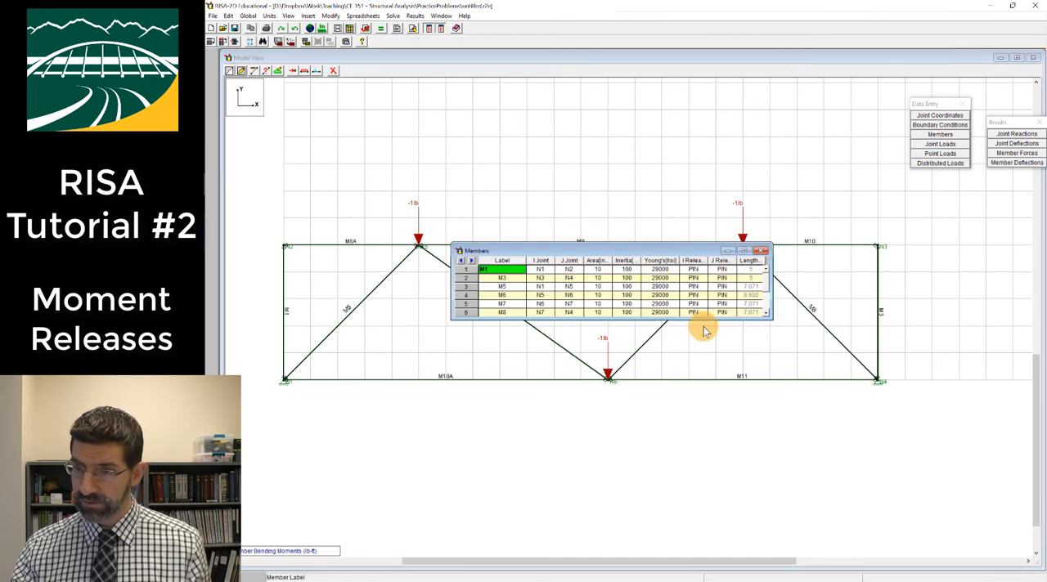
click(762, 250)
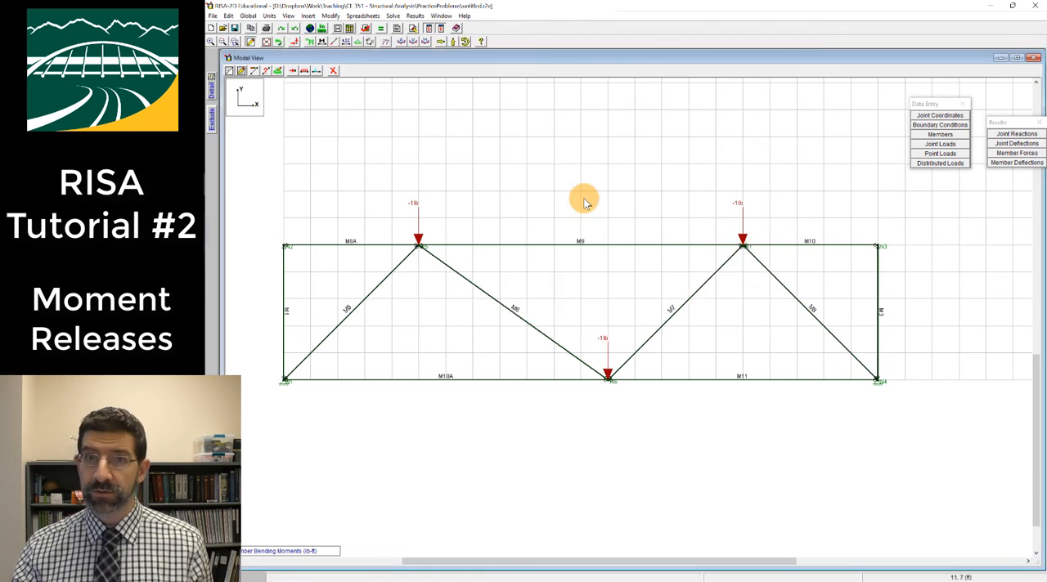